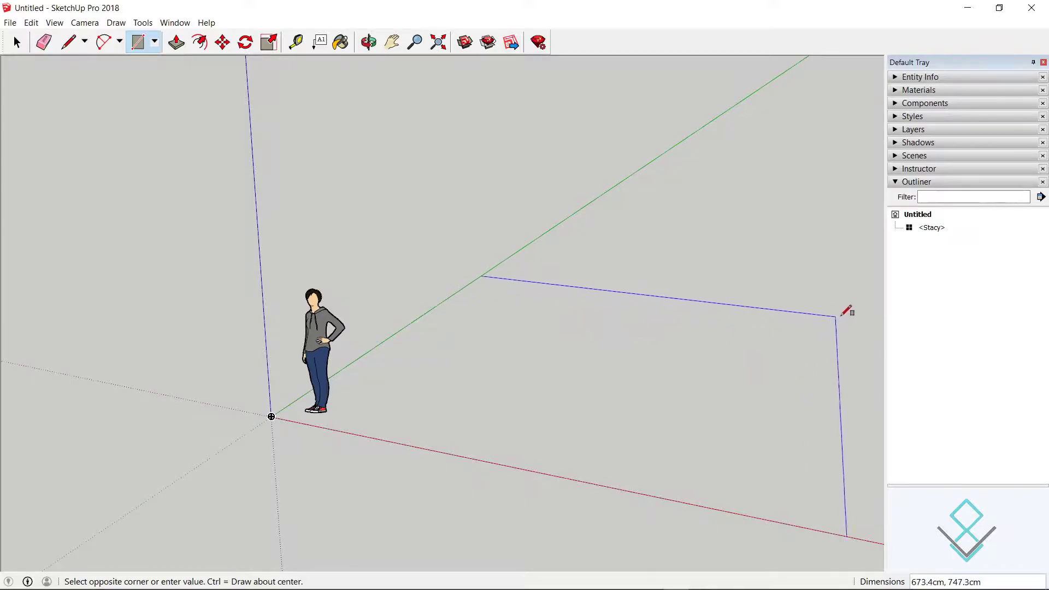
# Step: Draw an 800 by 800 cm floor rectangle on the ground, starting from the origin
pyautogui.write('8')
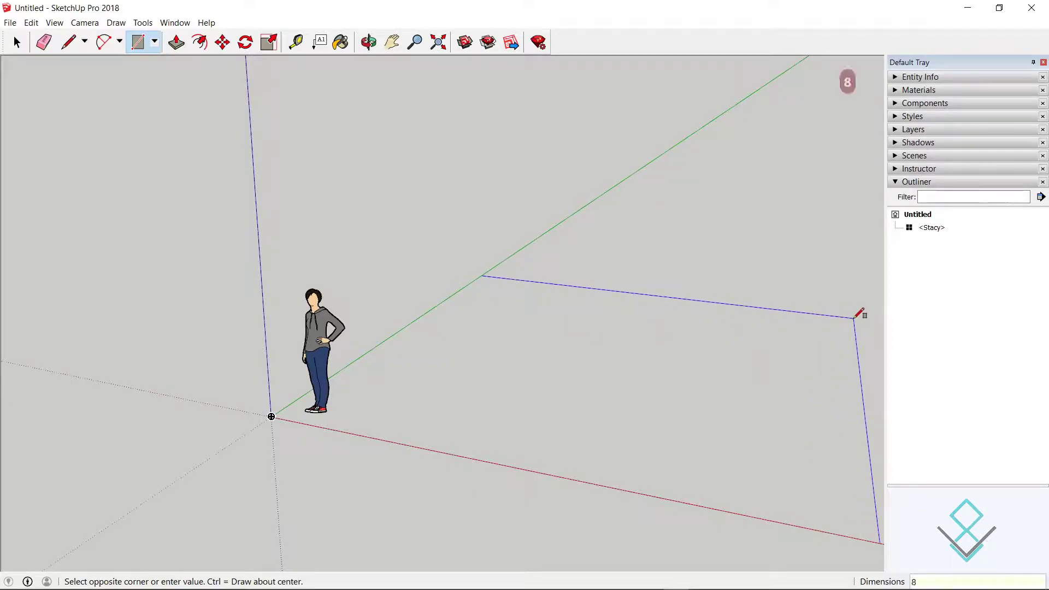
pyautogui.write('00,800')
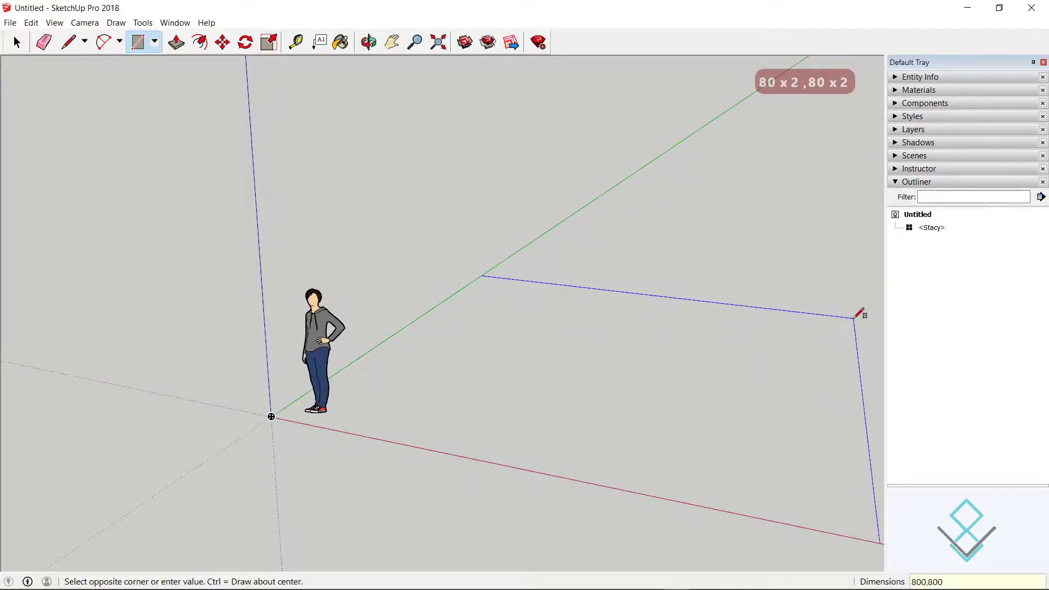
pyautogui.press('Return')
pyautogui.press('space')
pyautogui.scroll(-3, 248, 340)
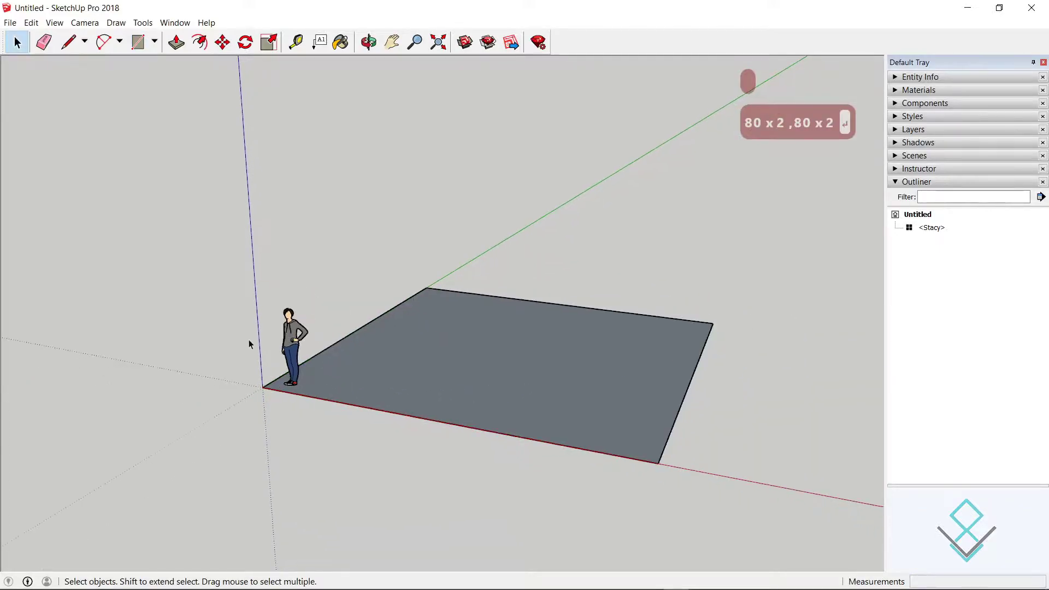
# Step: Offset the floor's outline 23 cm inward to mark the wall thickness
pyautogui.scroll(4, 404, 342)
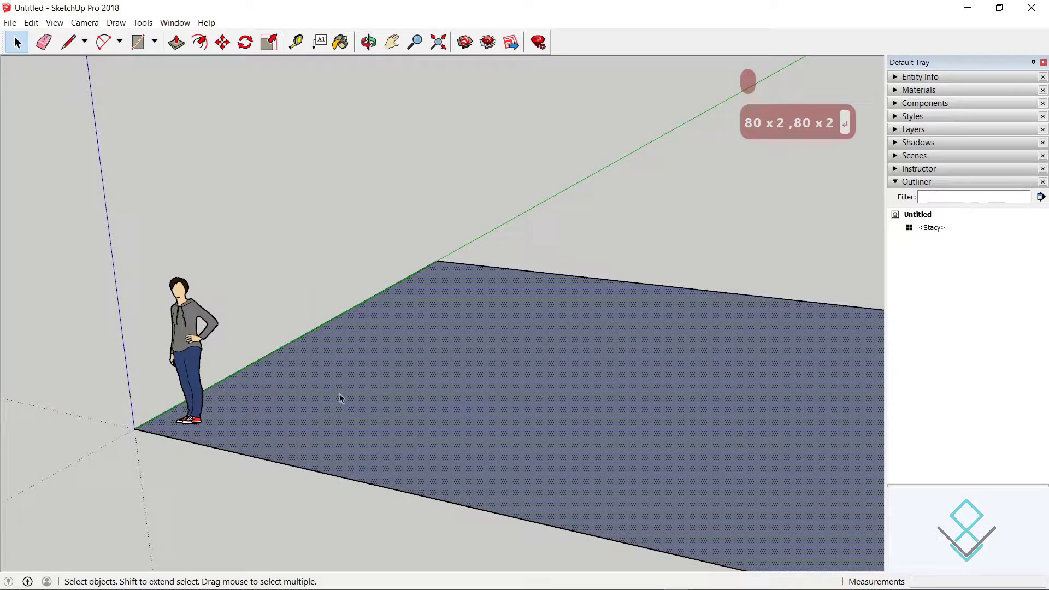
pyautogui.press('f')
pyautogui.click(277, 356)
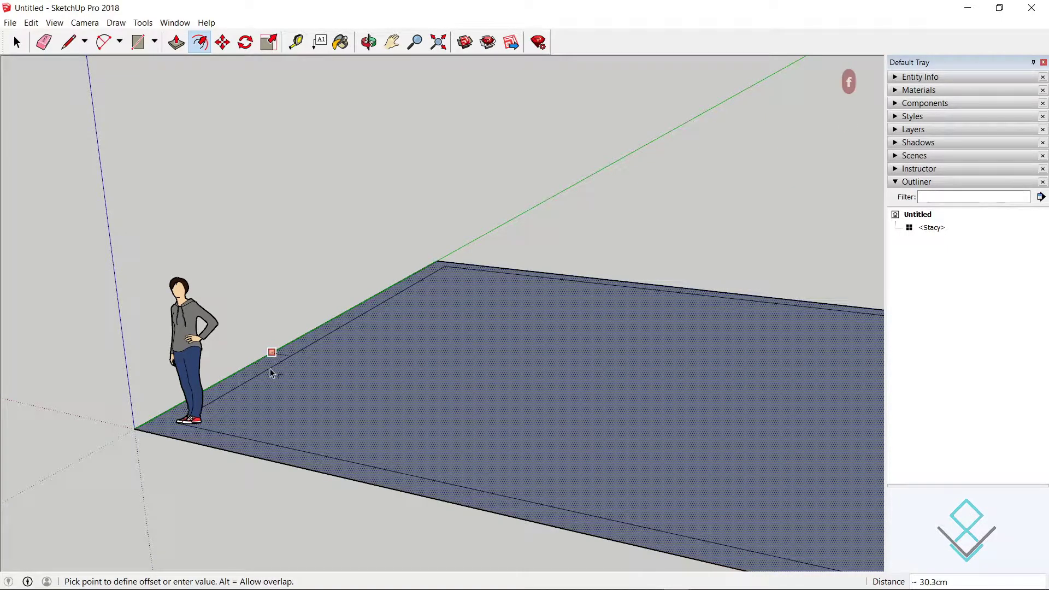
pyautogui.write('23')
pyautogui.press('Return')
pyautogui.press('space')
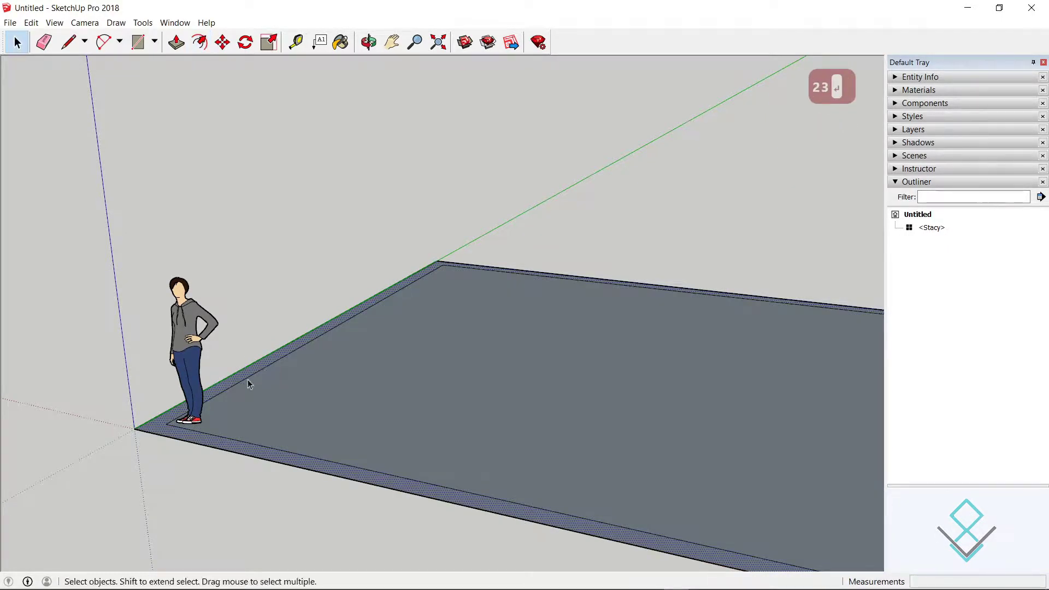
# Step: Push/Pull the border face up 300 cm to raise the walls around the floor
pyautogui.scroll(-2, 187, 370)
pyautogui.scroll(2, 580, 430)
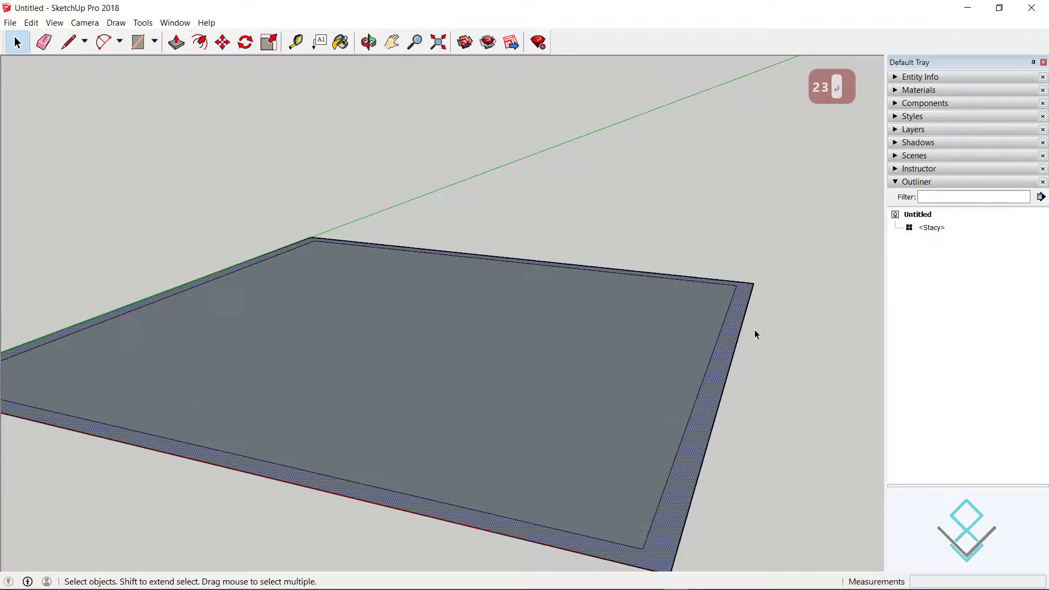
pyautogui.press('p')
pyautogui.click(737, 312)
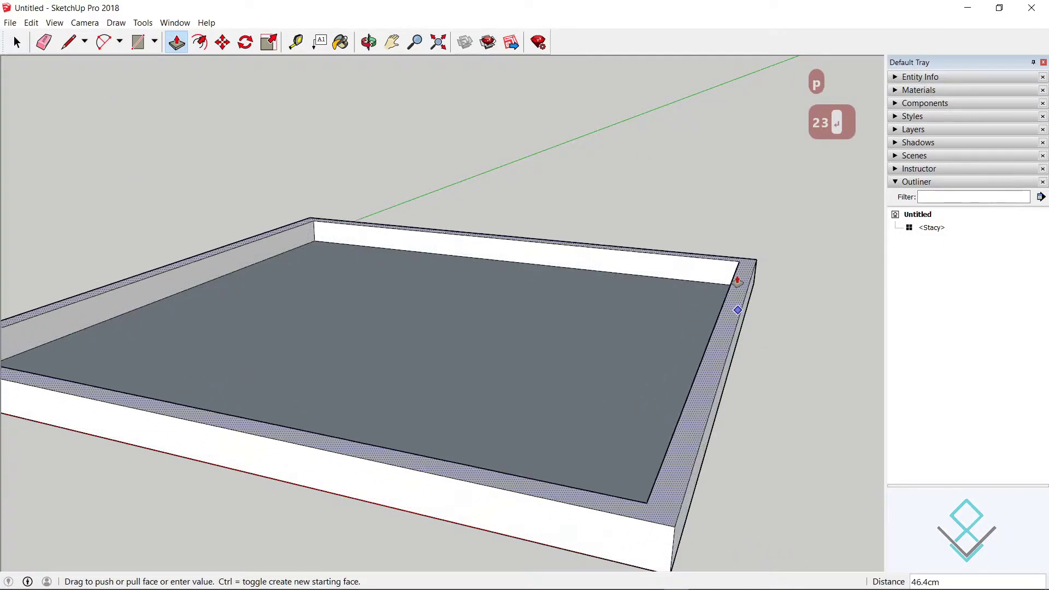
pyautogui.scroll(-2, 710, 197)
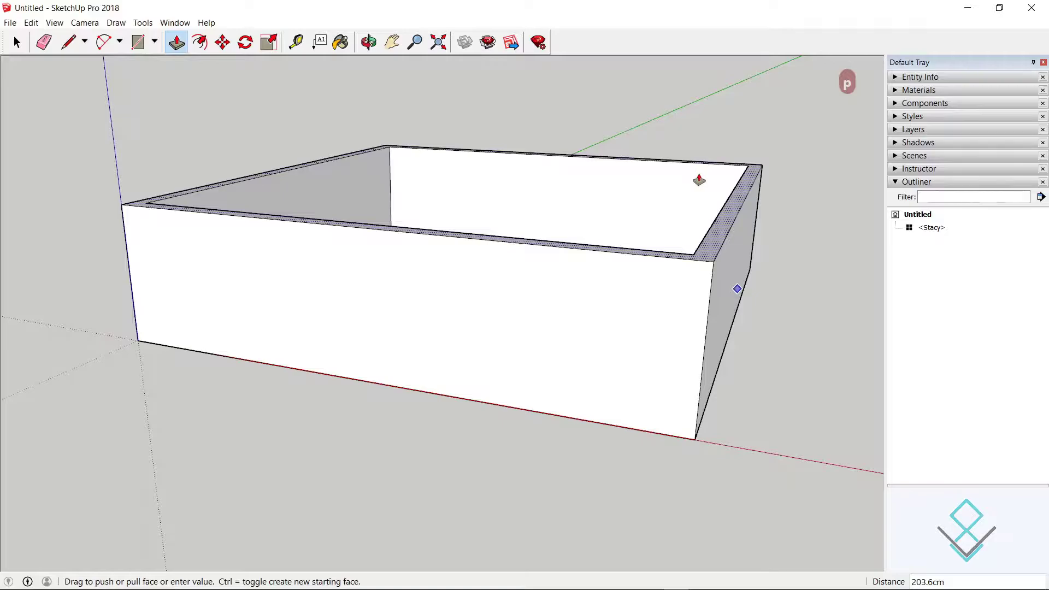
pyautogui.write('300')
pyautogui.press('Return')
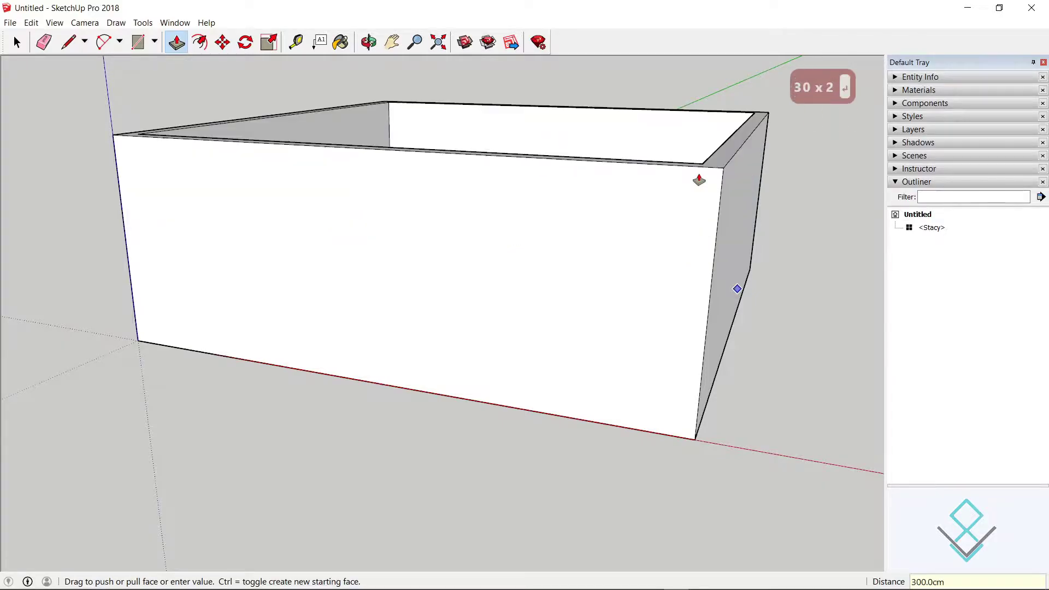
pyautogui.moveTo(675, 313); pyautogui.dragTo(636, 205, button='middle')
pyautogui.press('space')
# Step: Draw a small rectangle on the inner face of the wall along the green axis, above the floor
pyautogui.scroll(3, 543, 210)
pyautogui.moveTo(529, 237); pyautogui.dragTo(535, 273, button='middle')
pyautogui.scroll(2, 540, 274)
pyautogui.press('r')
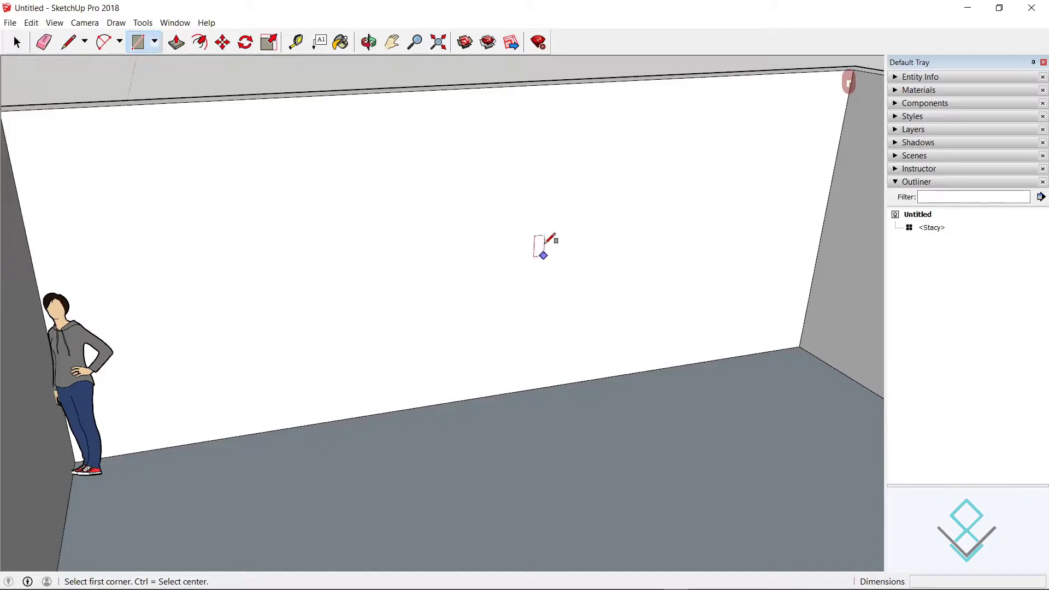
pyautogui.click(536, 250)
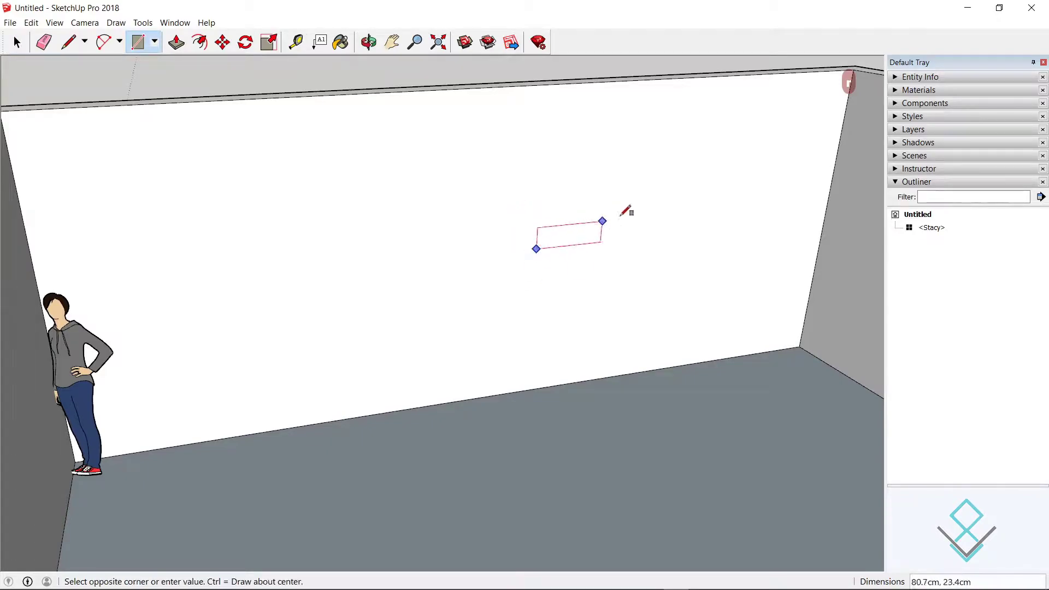
pyautogui.click(656, 136)
pyautogui.press('space')
# Step: Push/Pull the rectangle on the wall 30 cm outward into a box
pyautogui.moveTo(613, 136); pyautogui.dragTo(595, 155, button='middle')
pyautogui.scroll(3, 559, 187)
pyautogui.click(558, 187)
pyautogui.press('p')
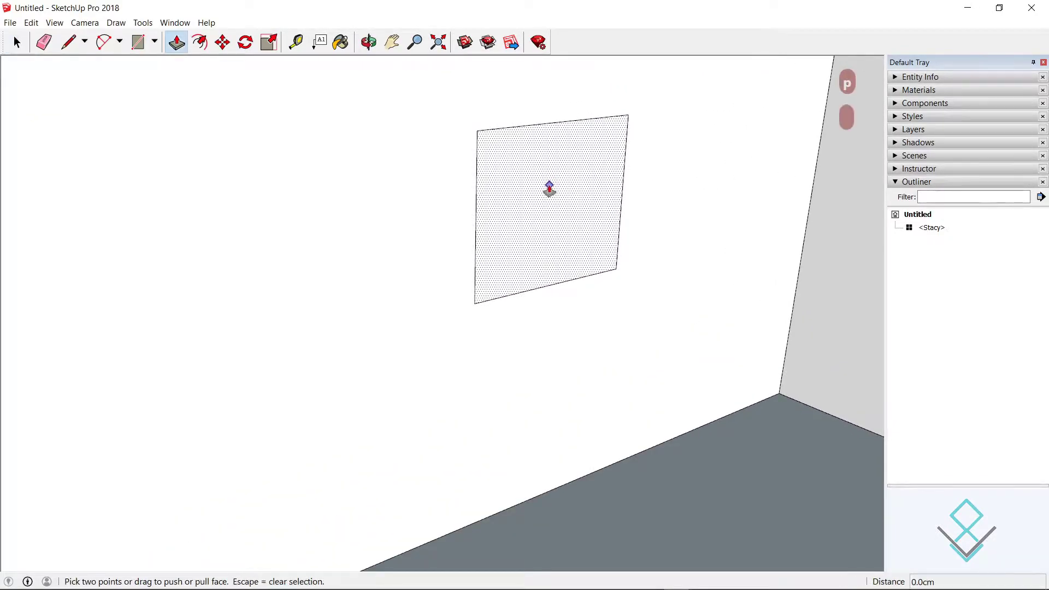
pyautogui.click(548, 188)
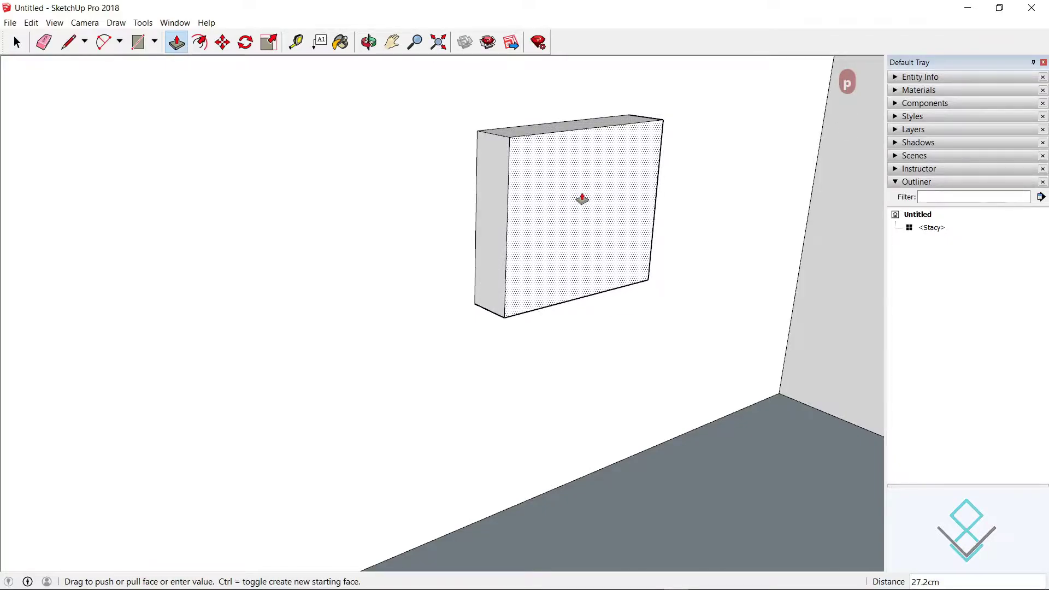
pyautogui.write('30')
pyautogui.press('Return')
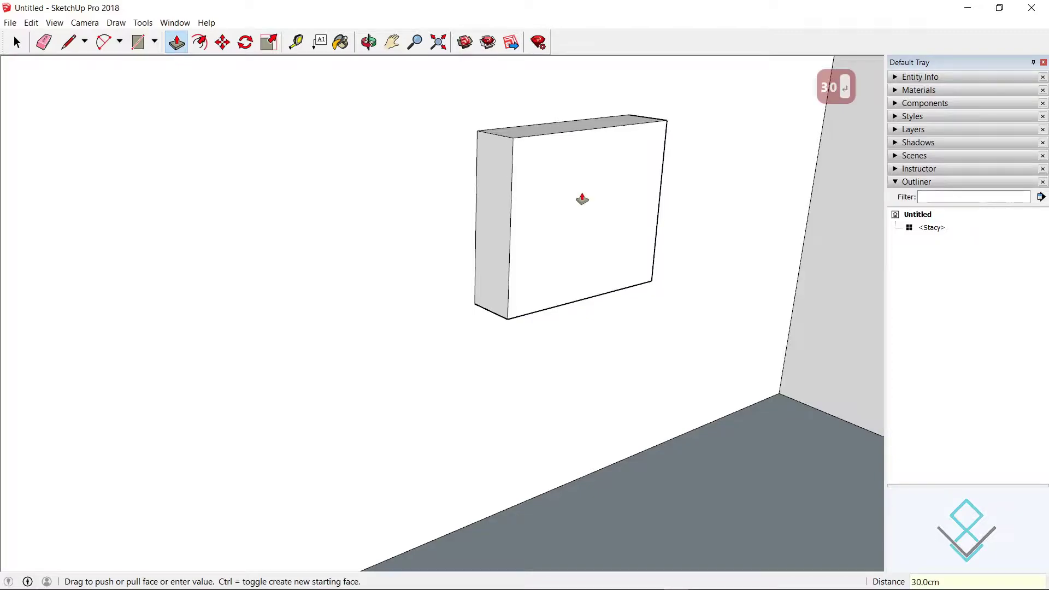
pyautogui.moveTo(582, 199); pyautogui.dragTo(603, 309, button='middle')
pyautogui.scroll(-5, 603, 310)
pyautogui.press('space')
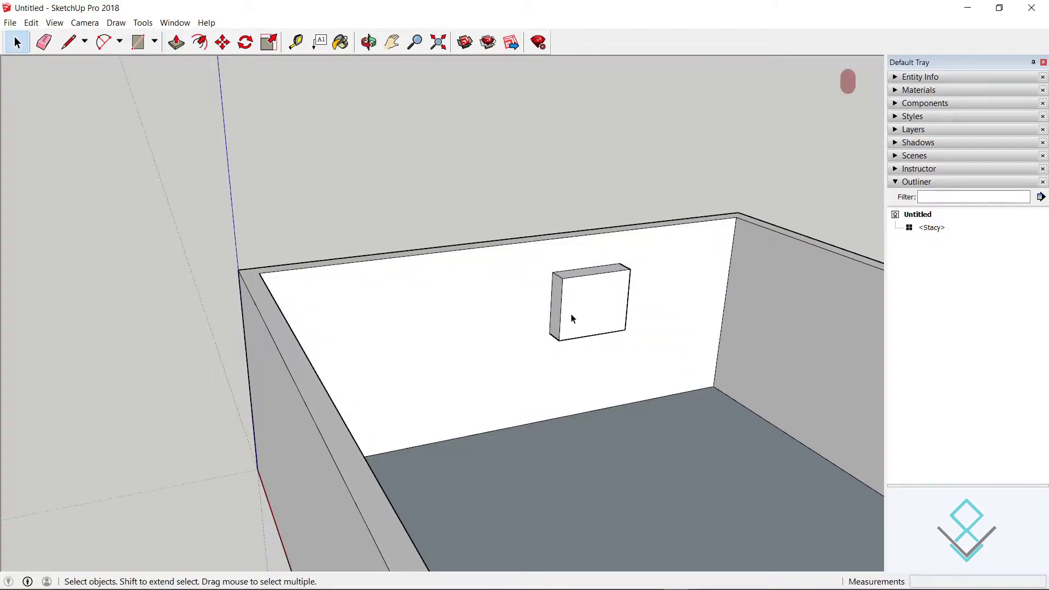
# Step: Try to move the box on the wall along the red axis, picking it up by its upper back corner
pyautogui.scroll(5, 572, 318)
pyautogui.scroll(2, 564, 292)
pyautogui.moveTo(550, 417); pyautogui.dragTo(437, 339, button='middle')
pyautogui.moveTo(490, 174); pyautogui.dragTo(864, 497)
pyautogui.moveTo(864, 497); pyautogui.dragTo(497, 262, button='middle')
pyautogui.press('m')
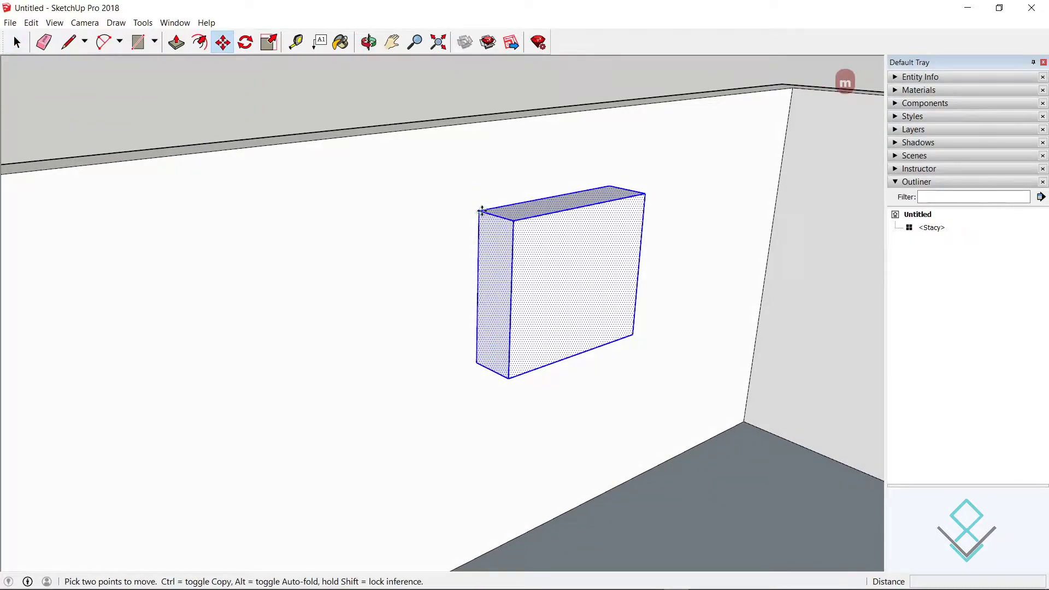
pyautogui.click(480, 209)
pyautogui.press('Right')
pyautogui.moveTo(603, 280); pyautogui.dragTo(515, 290, button='middle')
pyautogui.scroll(-2, 517, 292)
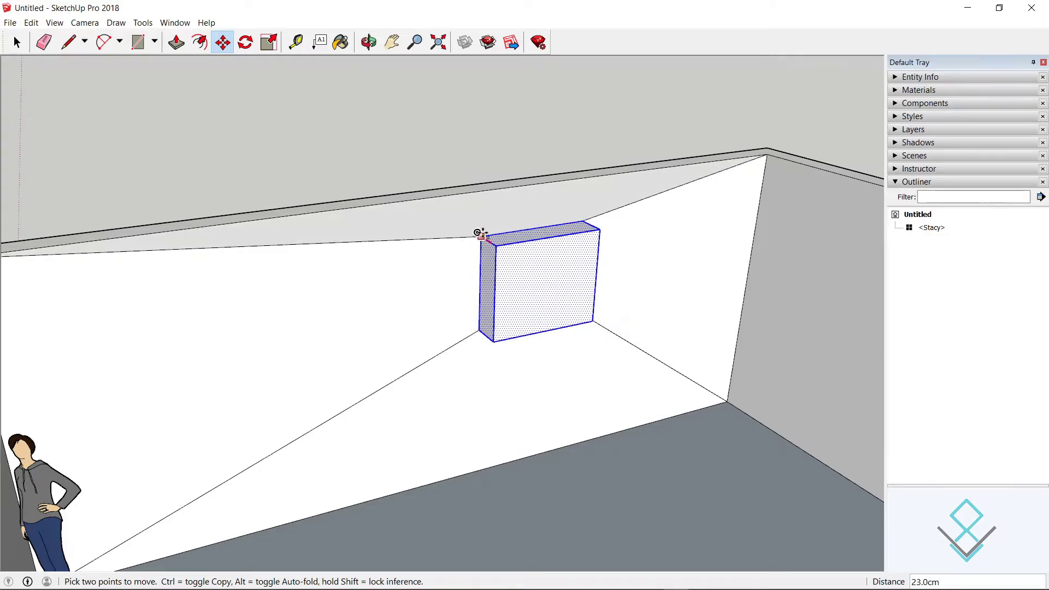
pyautogui.moveTo(614, 311); pyautogui.dragTo(578, 377, button='middle')
pyautogui.press('space')
# Step: Draw a second 800 by 800 cm rectangle on the ground along the red axis, clear of the walled room
pyautogui.scroll(1, 522, 374)
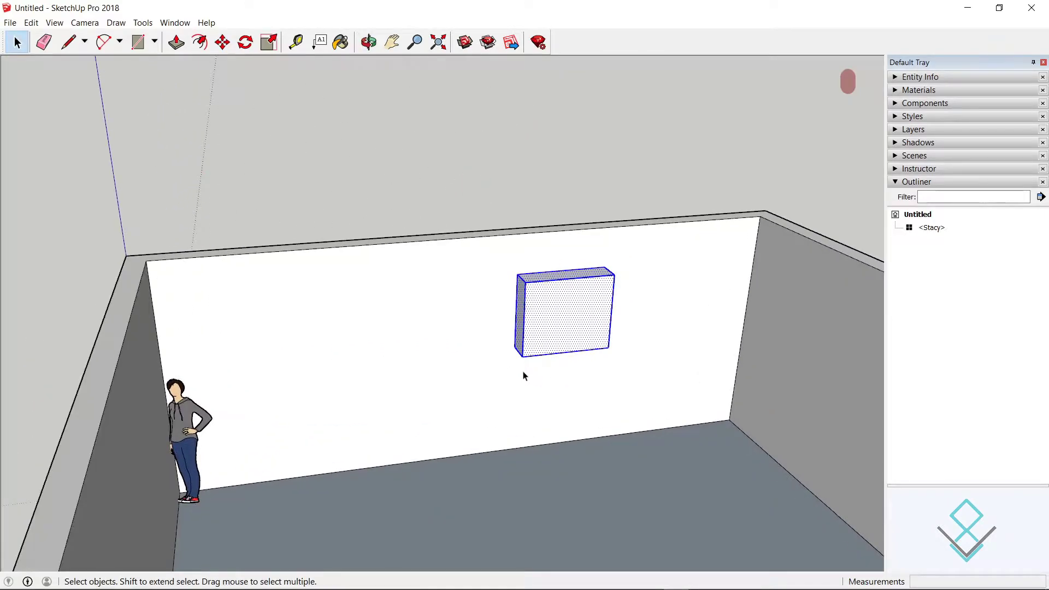
pyautogui.scroll(2, 523, 374)
pyautogui.moveTo(445, 334); pyautogui.dragTo(478, 341, button='middle')
pyautogui.scroll(-3, 476, 338)
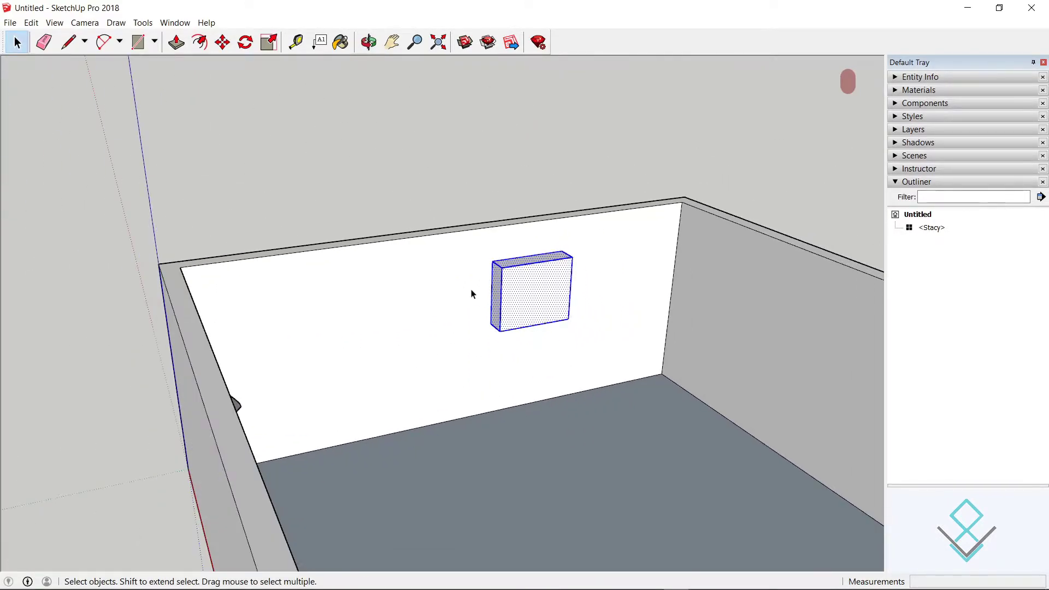
pyautogui.scroll(-3, 463, 295)
pyautogui.moveTo(433, 189); pyautogui.dragTo(570, 350, button='middle')
pyautogui.scroll(-3, 328, 230)
pyautogui.moveTo(621, 411); pyautogui.dragTo(539, 353, button='middle')
pyautogui.press('r')
pyautogui.click(485, 353)
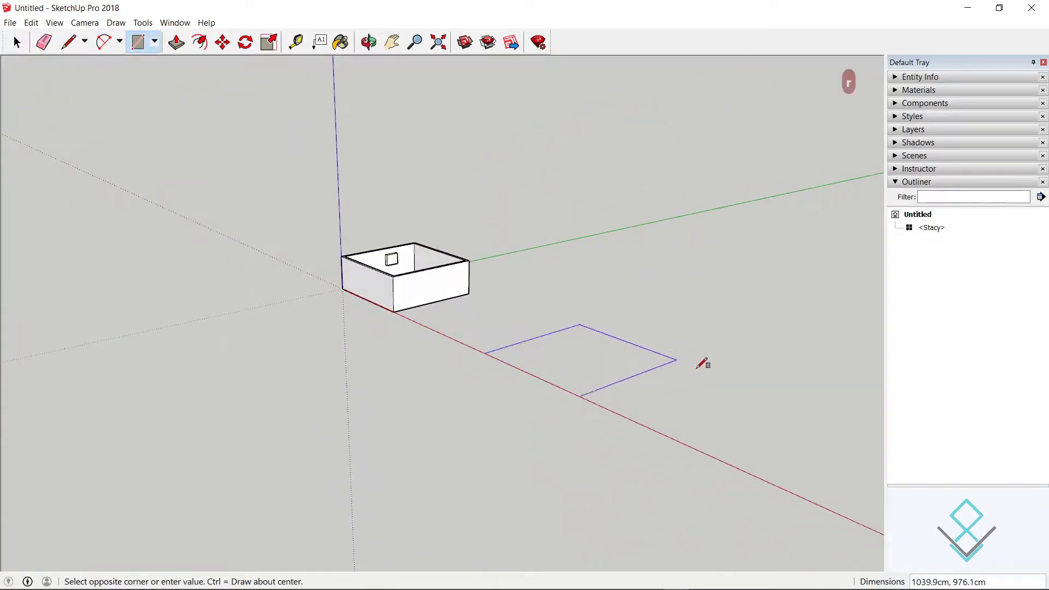
pyautogui.moveTo(691, 366); pyautogui.dragTo(703, 346, button='middle')
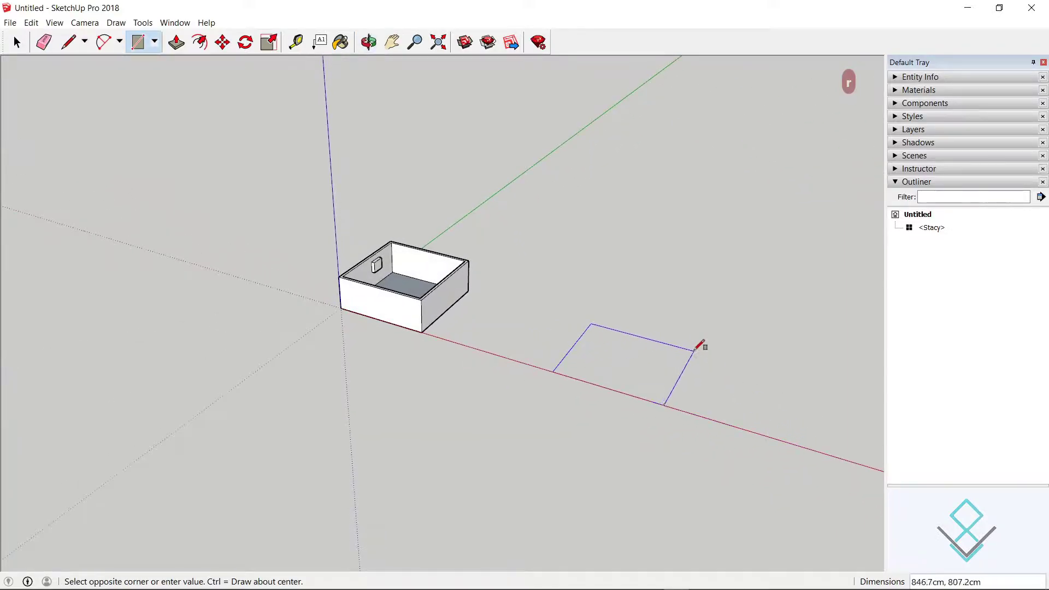
pyautogui.write('800,800')
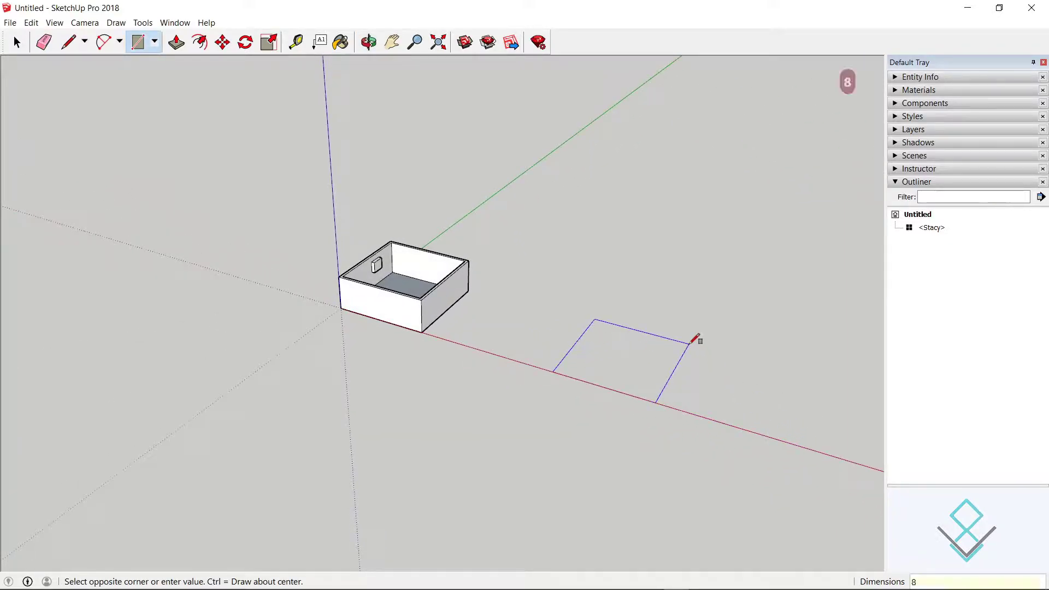
pyautogui.press('Return')
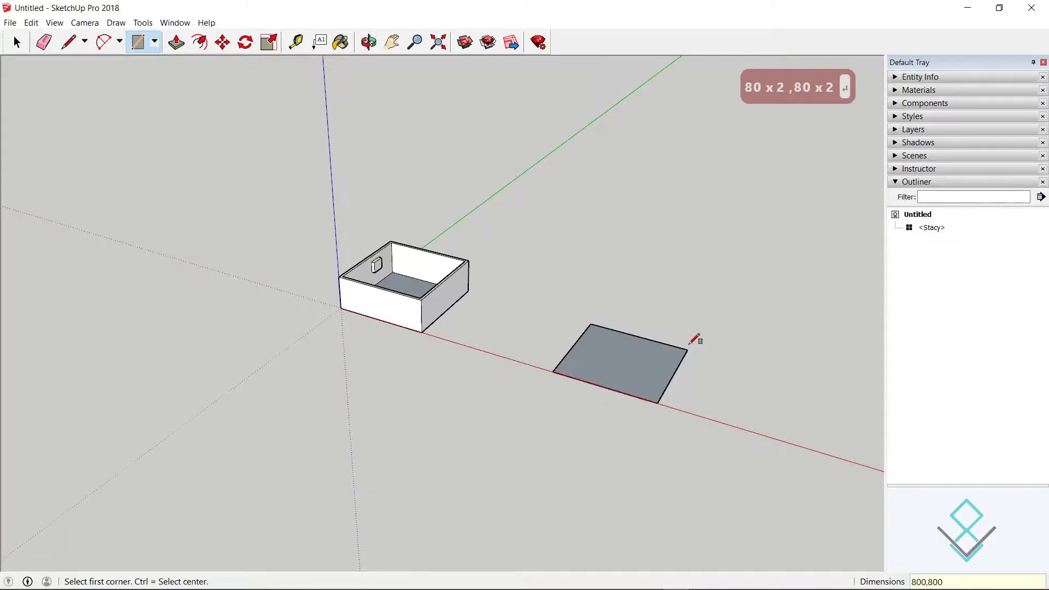
pyautogui.press('space')
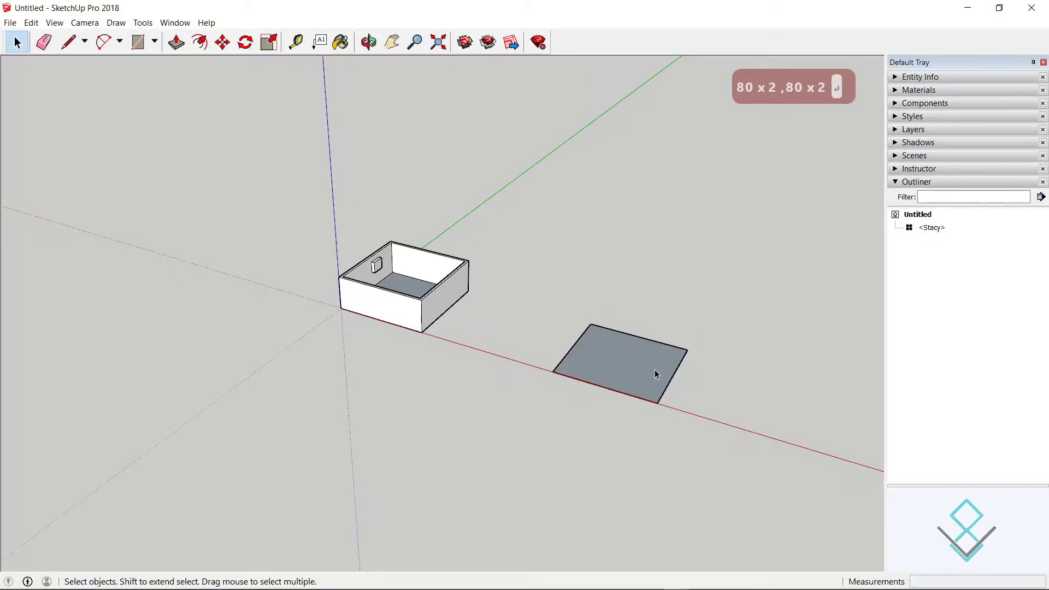
# Step: Make a group from the second rectangle's face and edges
pyautogui.scroll(5, 652, 368)
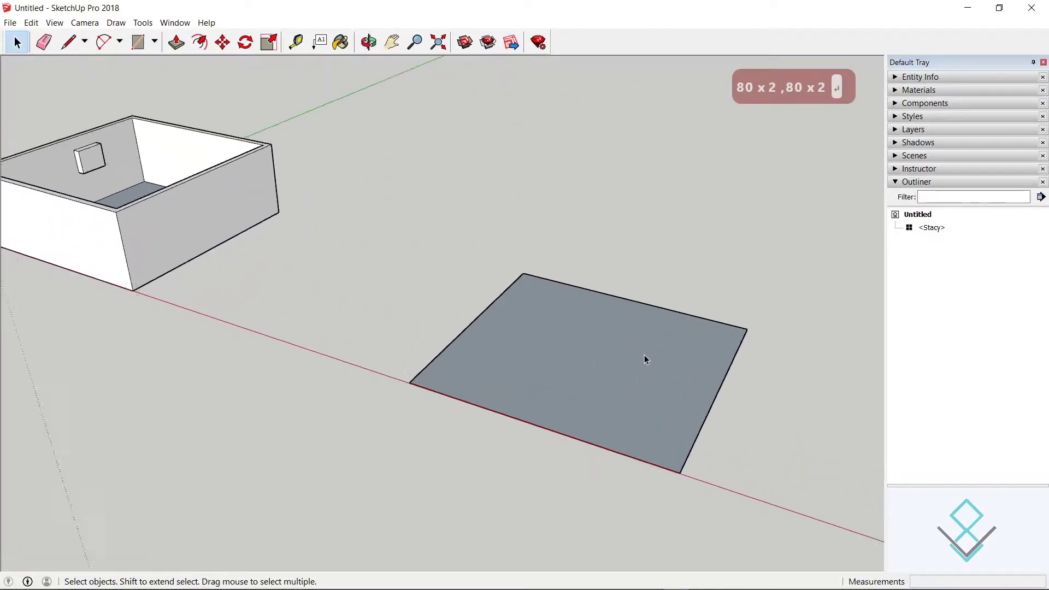
pyautogui.doubleClick(548, 337)
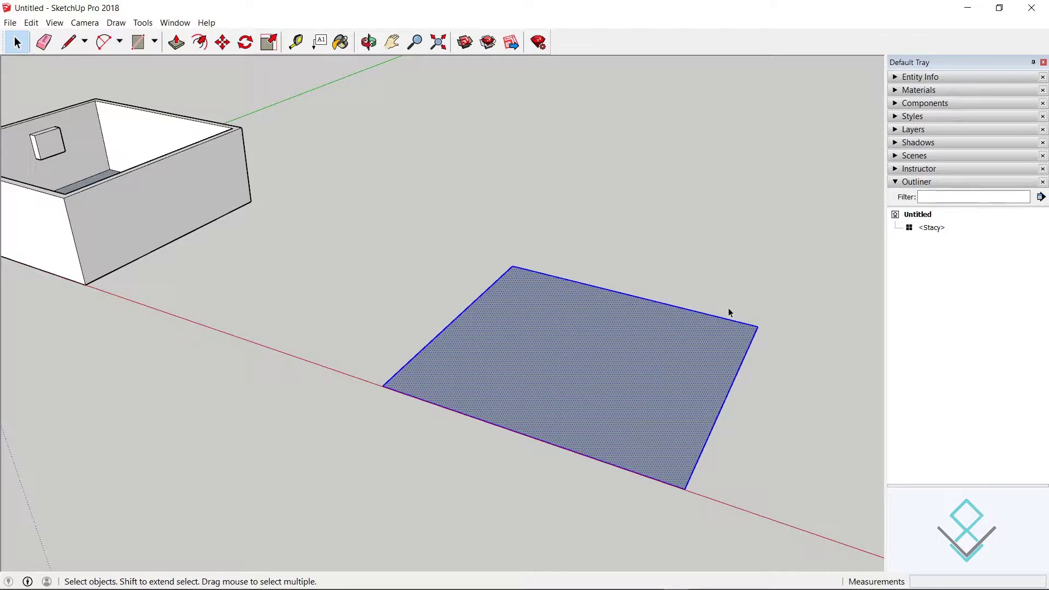
pyautogui.rightClick(530, 329)
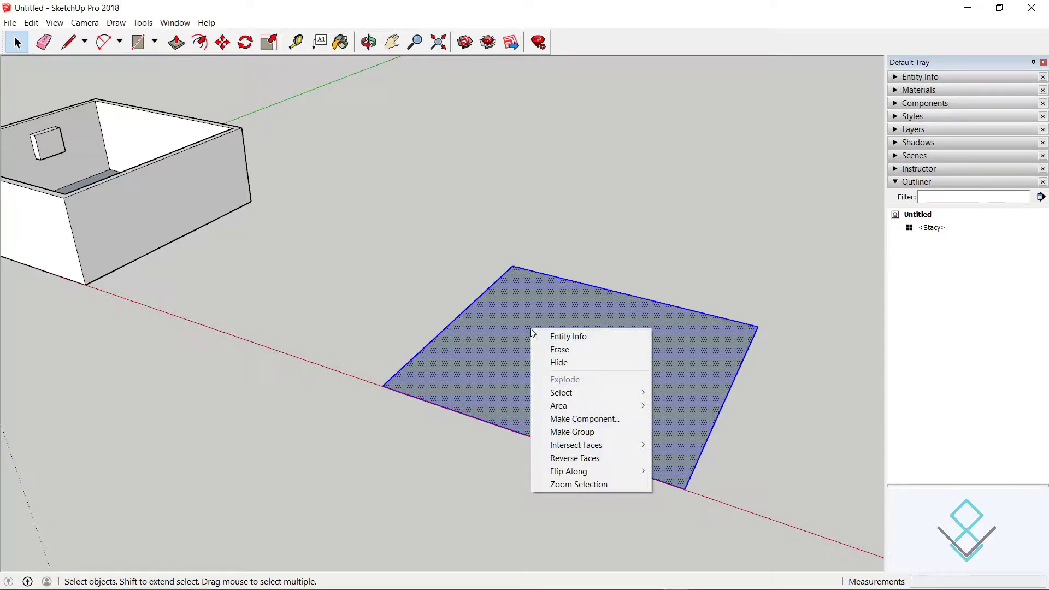
pyautogui.click(577, 432)
pyautogui.moveTo(581, 438); pyautogui.dragTo(611, 408, button='middle')
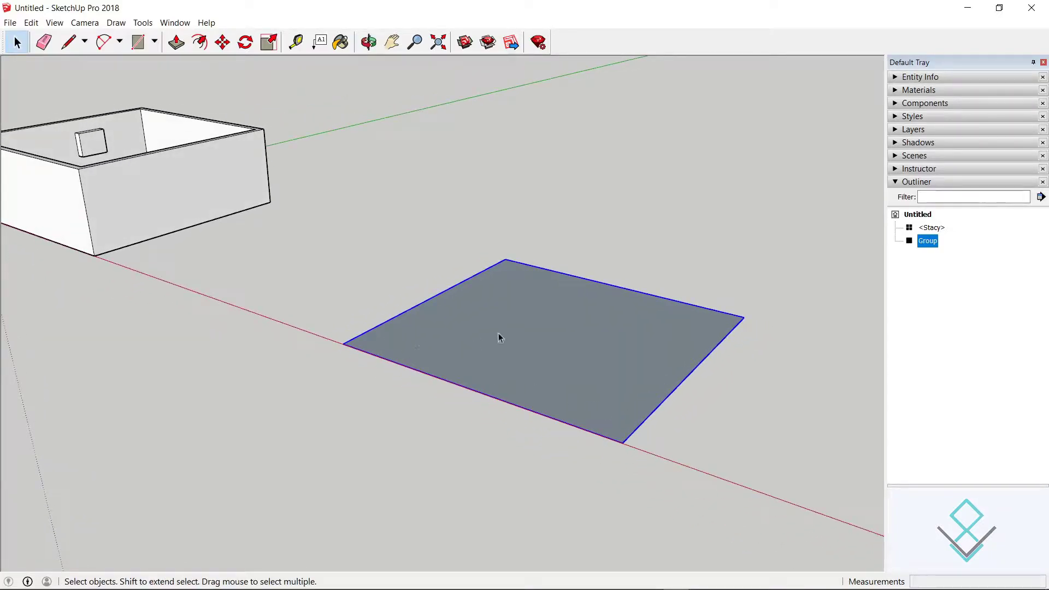
# Step: Open the new group for editing and offset its floor outline 23 cm inward
pyautogui.scroll(3, 464, 323)
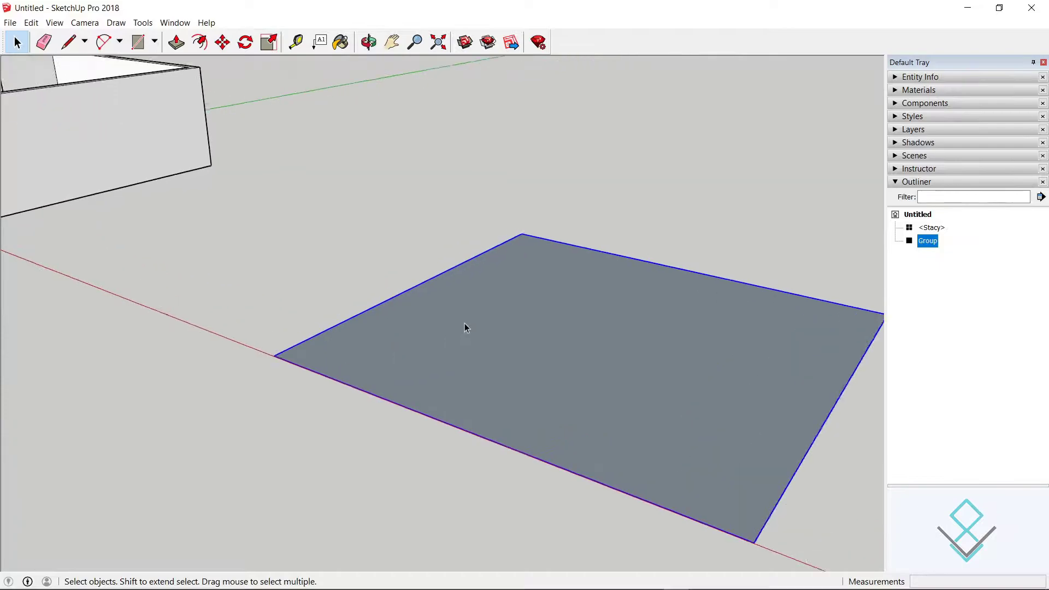
pyautogui.scroll(-2, 464, 322)
pyautogui.scroll(-3, 533, 352)
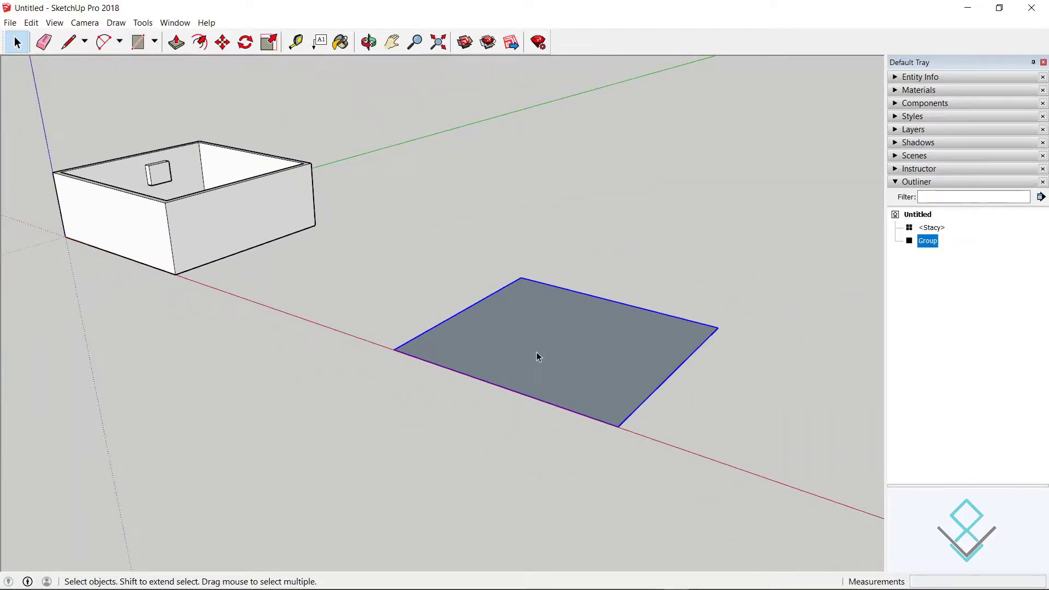
pyautogui.doubleClick(523, 327)
pyautogui.click(490, 346)
pyautogui.scroll(2, 490, 341)
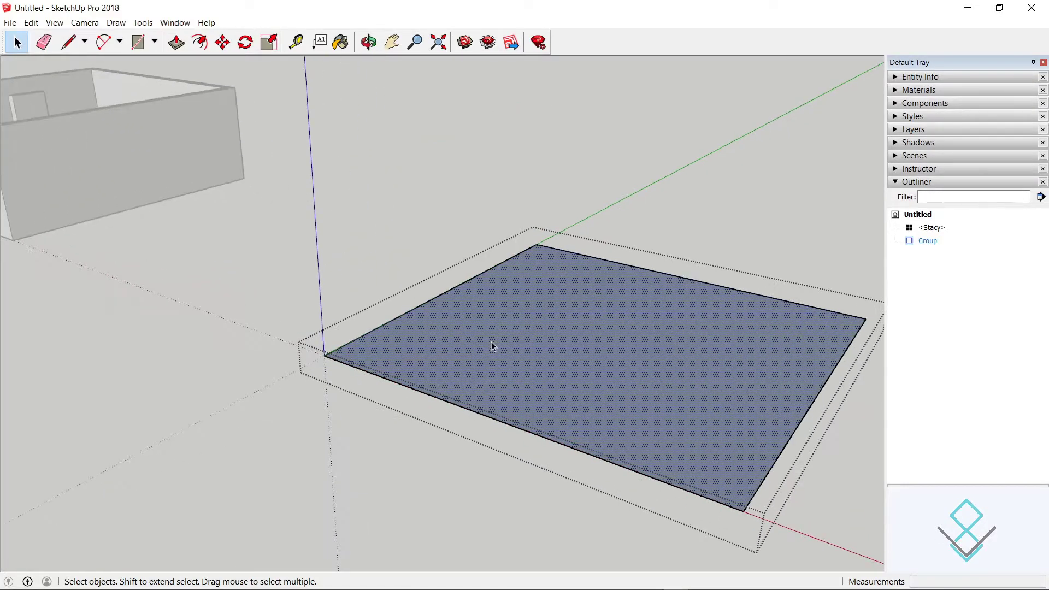
pyautogui.press('f')
pyautogui.click(432, 303)
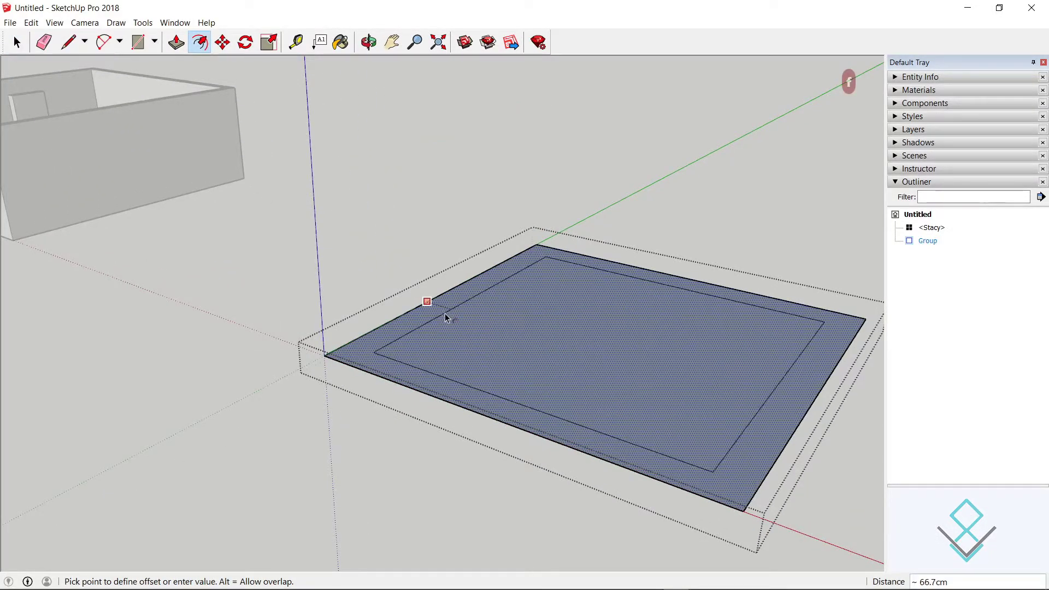
pyautogui.write('23')
pyautogui.press('Return')
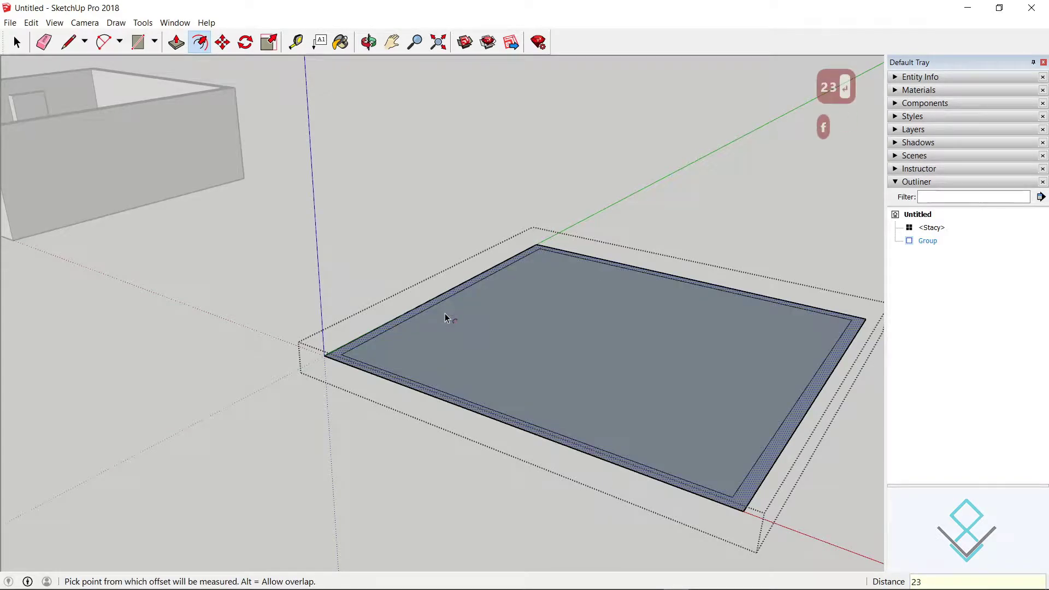
pyautogui.press('space')
# Step: Push/Pull the wall strip around the floor of the open group up 300 cm
pyautogui.scroll(4, 367, 360)
pyautogui.press('p')
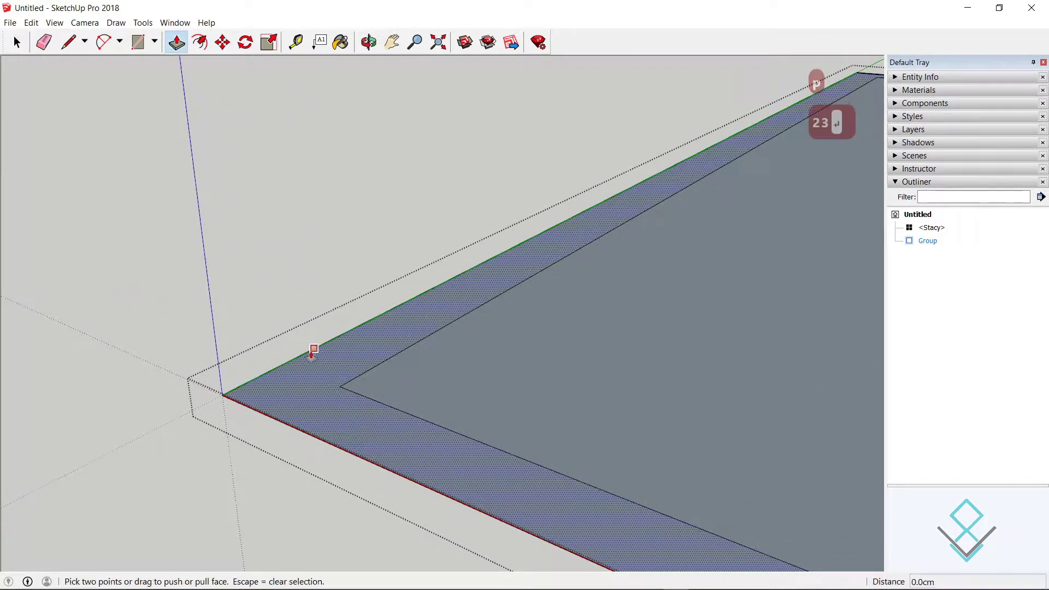
pyautogui.click(309, 388)
pyautogui.write('300')
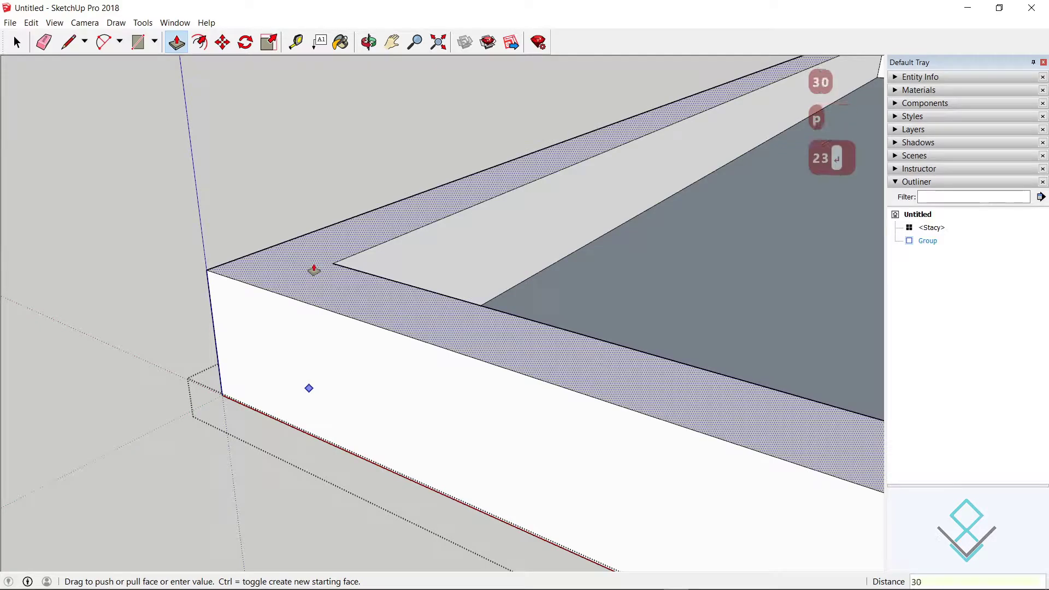
pyautogui.press('Return')
pyautogui.scroll(-6, 362, 383)
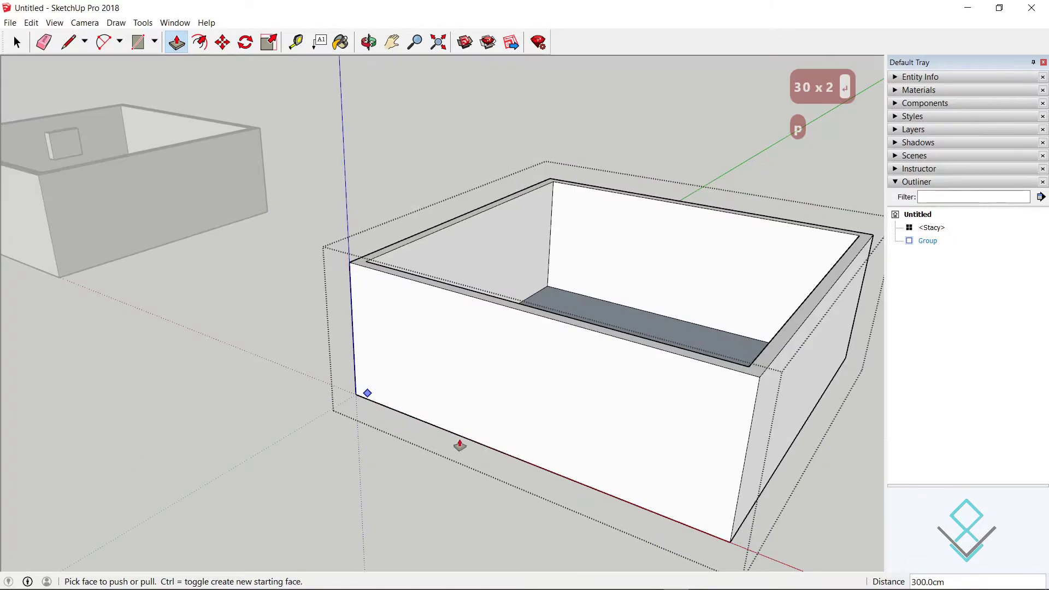
# Step: Delete the floor face inside the grouped walls, close the group and select it as a whole
pyautogui.press('space')
pyautogui.moveTo(569, 419); pyautogui.dragTo(384, 464, button='middle')
pyautogui.click(421, 397)
pyautogui.press('Delete')
pyautogui.press('Escape')
pyautogui.moveTo(514, 452); pyautogui.dragTo(393, 320, button='middle')
pyautogui.click(426, 355)
# Step: Draw a freehand rectangle on the inner face of the grouped room's back wall, outside the group
pyautogui.scroll(-3, 416, 354)
pyautogui.scroll(3, 419, 351)
pyautogui.scroll(-3, 426, 358)
pyautogui.moveTo(438, 367); pyautogui.dragTo(404, 339, button='middle')
pyautogui.scroll(4, 377, 324)
pyautogui.scroll(3, 382, 325)
pyautogui.press('r')
pyautogui.click(362, 324)
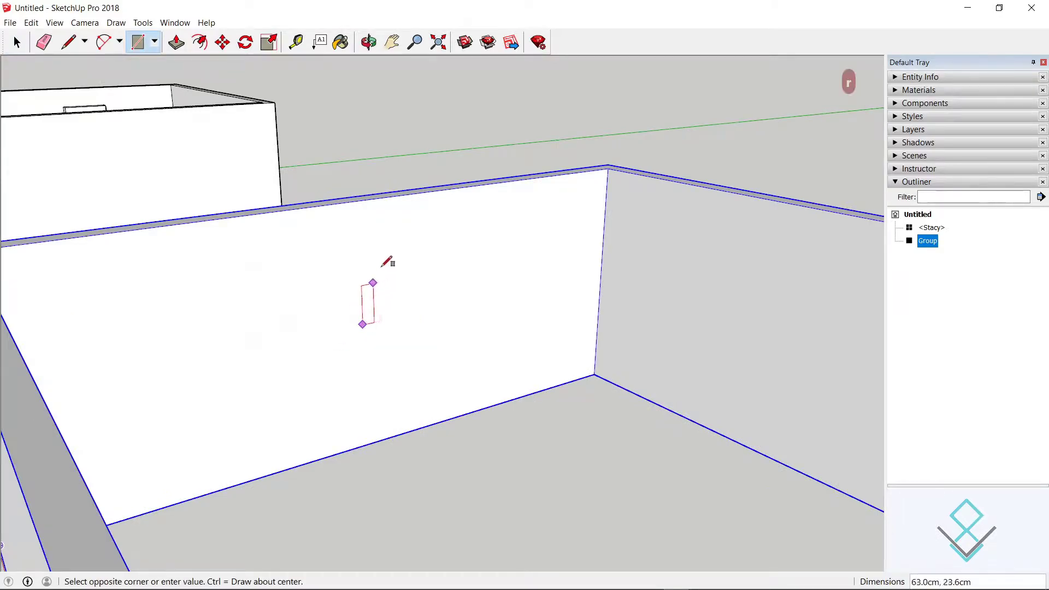
pyautogui.click(476, 223)
pyautogui.press('space')
# Step: Make a group from the wall rectangle's face and edges
pyautogui.click(399, 297)
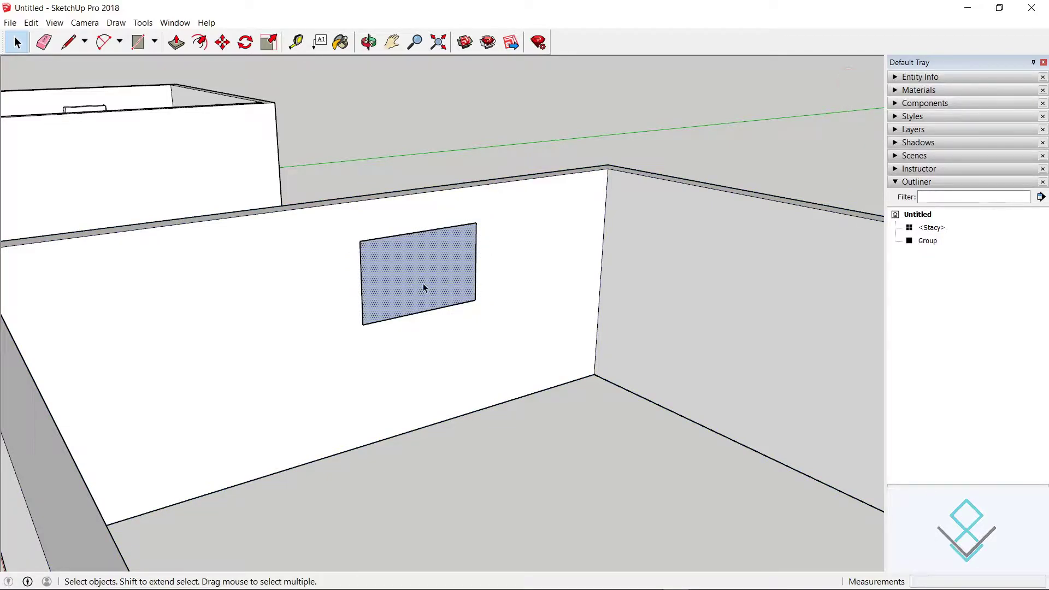
pyautogui.doubleClick(405, 261)
pyautogui.rightClick(405, 260)
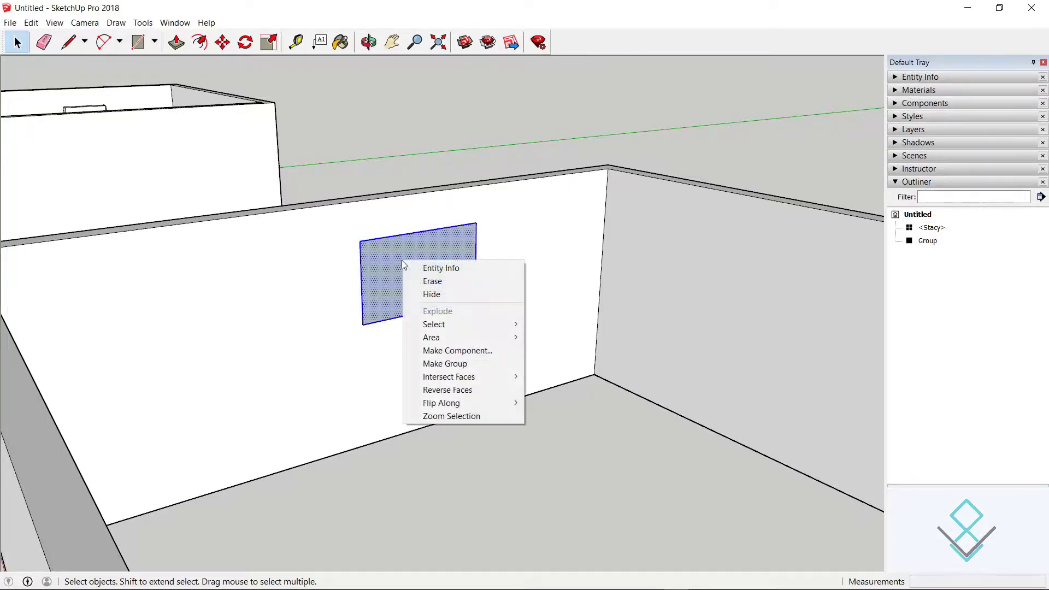
pyautogui.click(452, 364)
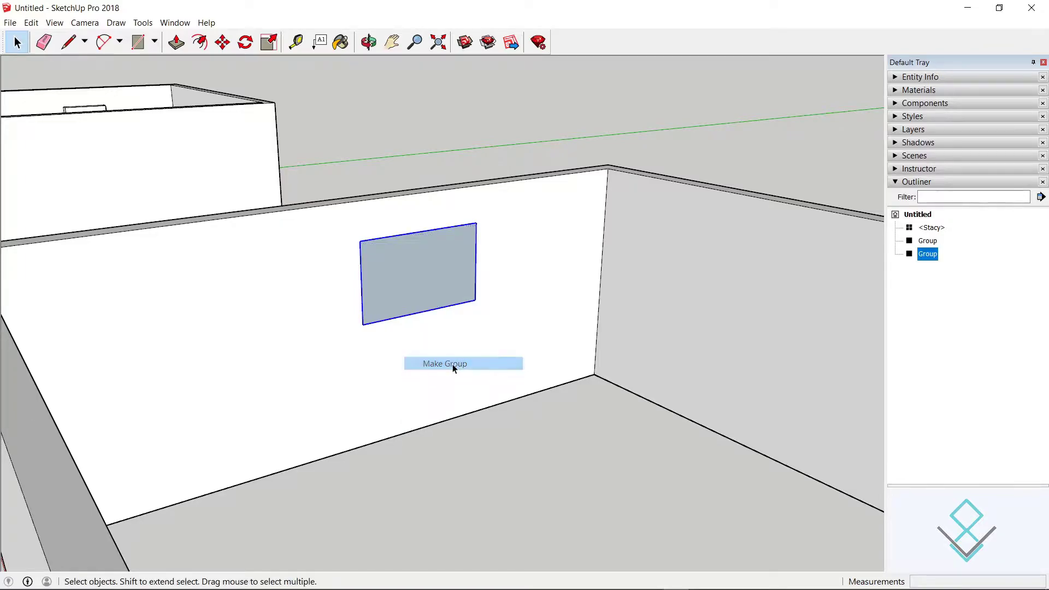
# Step: Open the wall rectangle's group, extrude its face 40 cm into the room and close the group
pyautogui.doubleClick(401, 264)
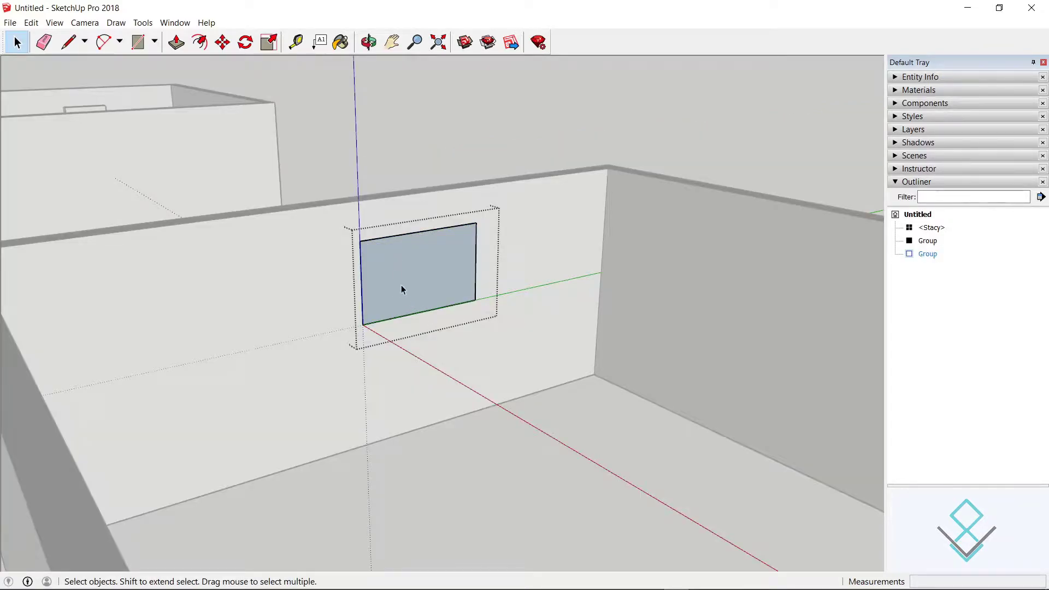
pyautogui.click(401, 260)
pyautogui.press('p')
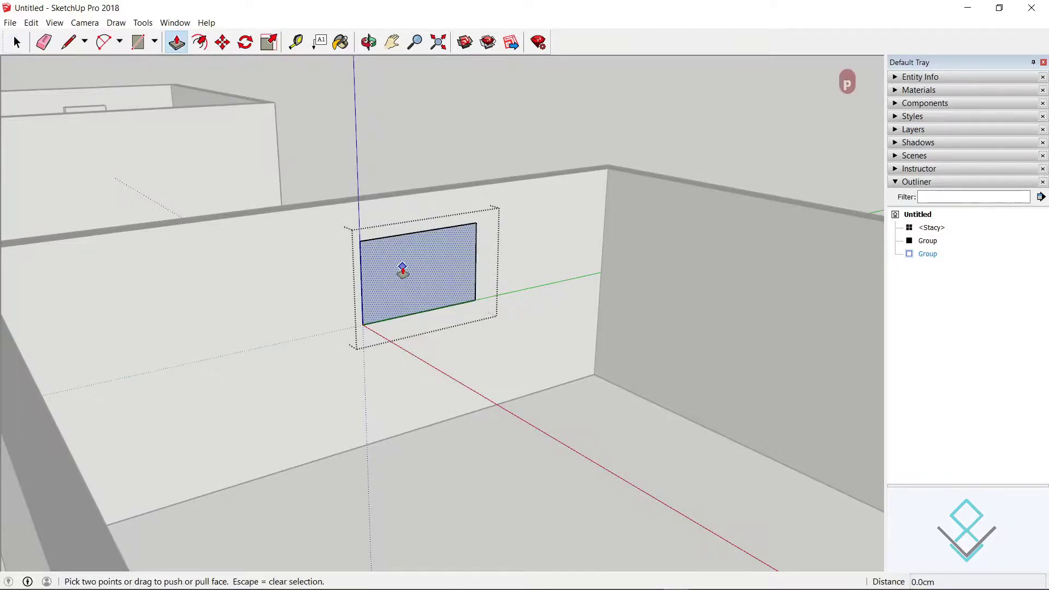
pyautogui.click(402, 270)
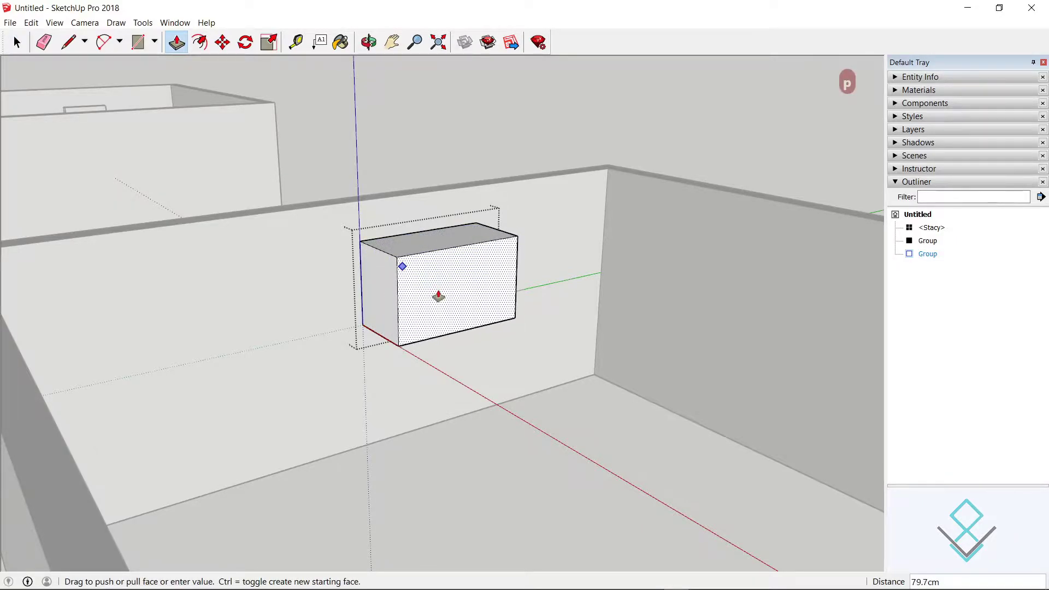
pyautogui.write('40')
pyautogui.press('Return')
pyautogui.press('Escape')
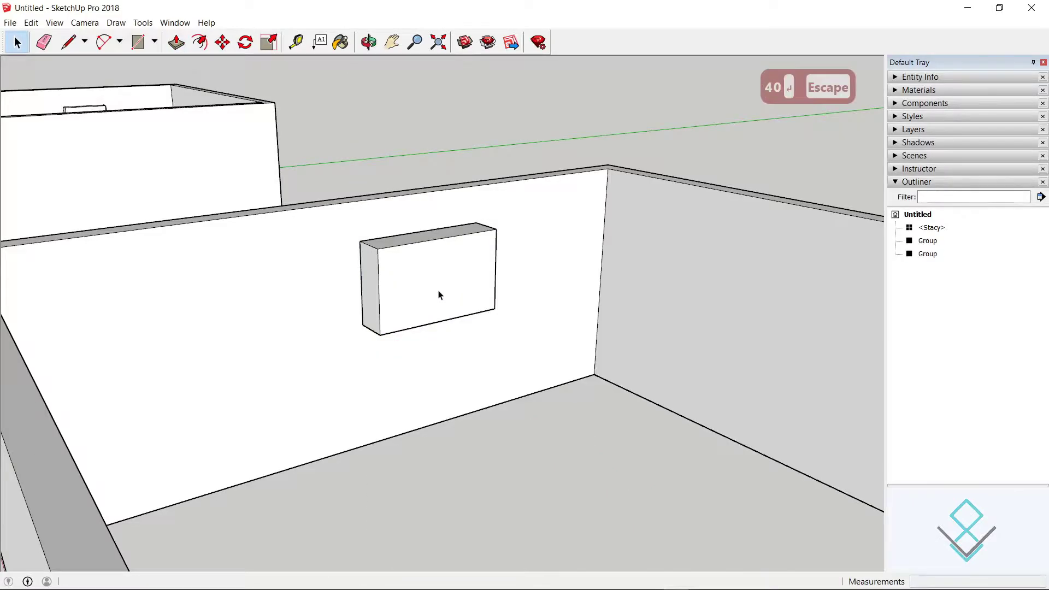
# Step: Move the box group along the wall on the green axis, picking it up by its upper back corner
pyautogui.click(457, 310)
pyautogui.press('m')
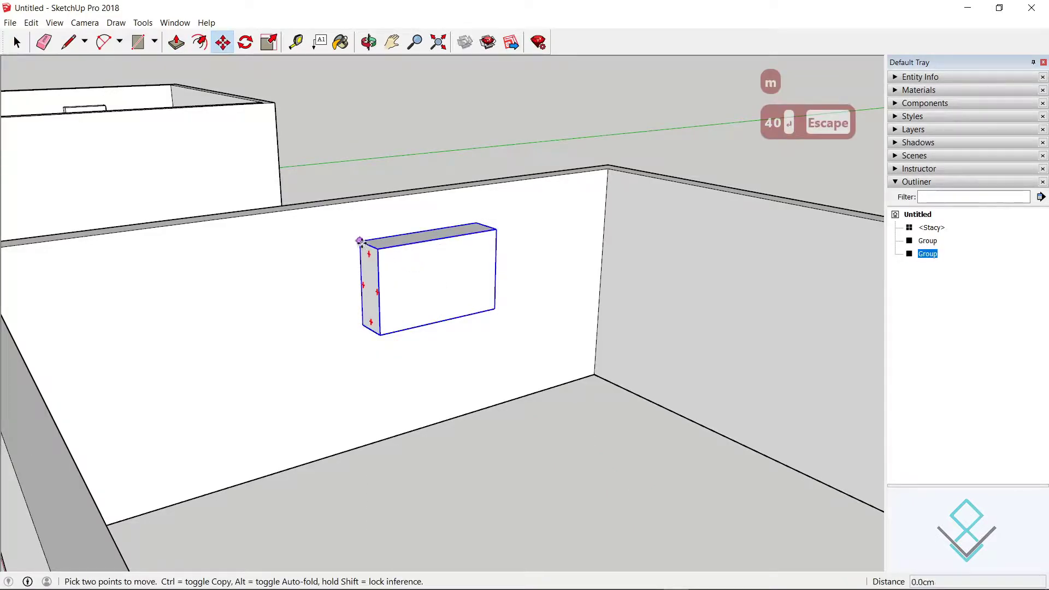
pyautogui.click(359, 241)
pyautogui.press('Right')
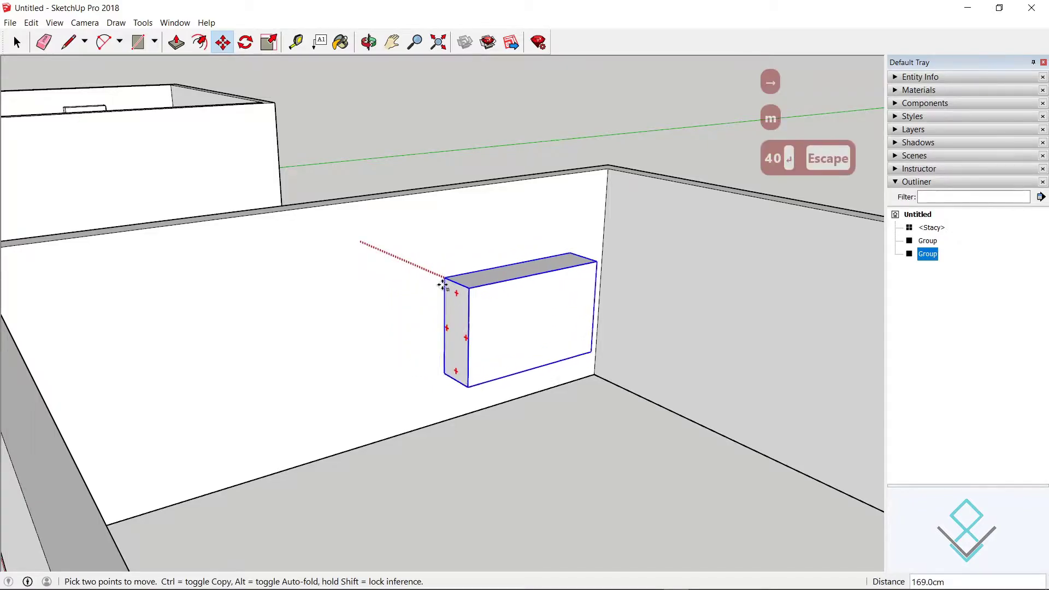
pyautogui.press('Left')
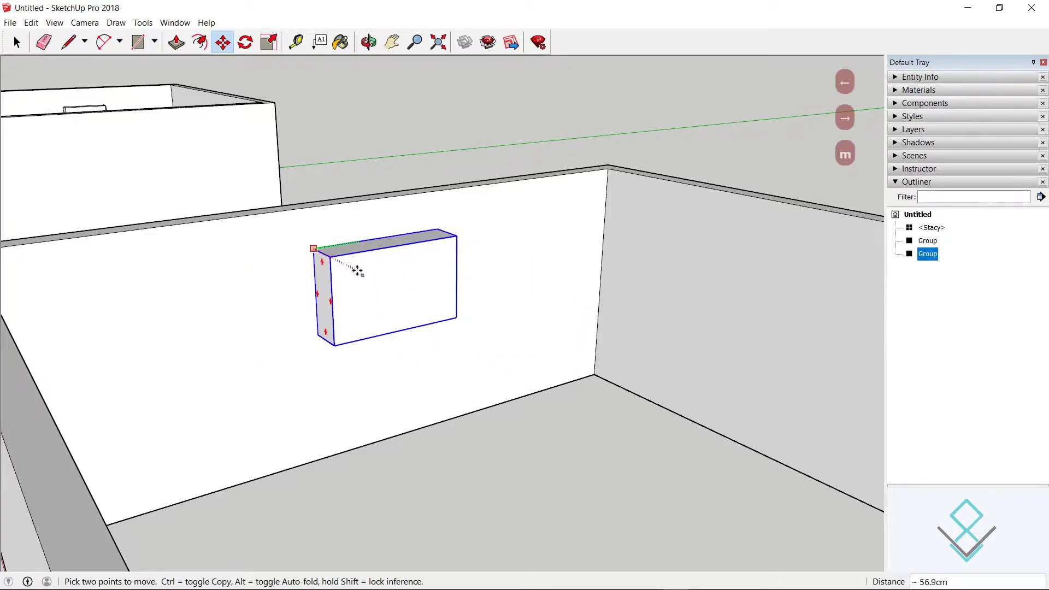
pyautogui.click(410, 314)
pyautogui.press('space')
# Step: Draw an 800 by 800 cm rectangle across the underside of the grouped walls, from one outer corner to the opposite one
pyautogui.moveTo(477, 368); pyautogui.dragTo(517, 375, button='middle')
pyautogui.moveTo(406, 209); pyautogui.dragTo(461, 337, button='middle')
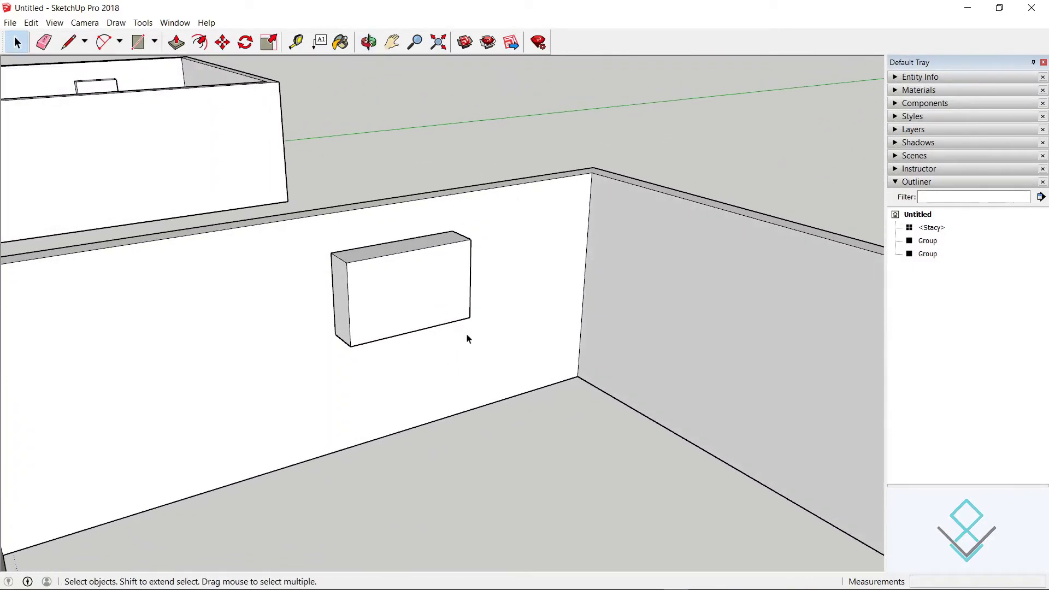
pyautogui.click(378, 286)
pyautogui.scroll(-6, 543, 377)
pyautogui.moveTo(542, 398); pyautogui.dragTo(627, 173, button='middle')
pyautogui.scroll(1, 594, 220)
pyautogui.scroll(-2, 598, 235)
pyautogui.scroll(3, 605, 125)
pyautogui.press('r')
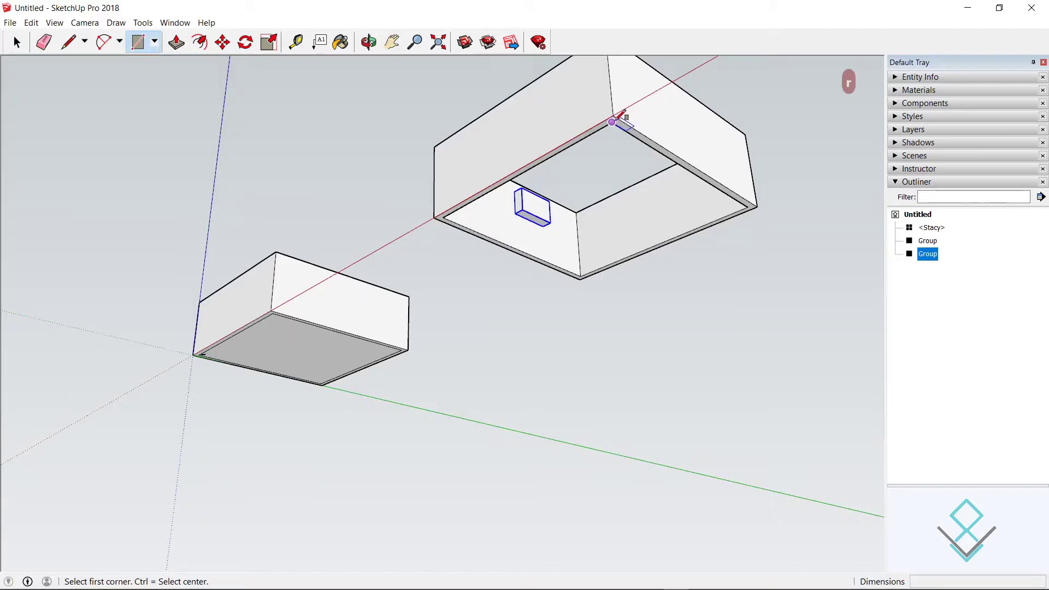
pyautogui.click(613, 115)
pyautogui.scroll(4, 614, 262)
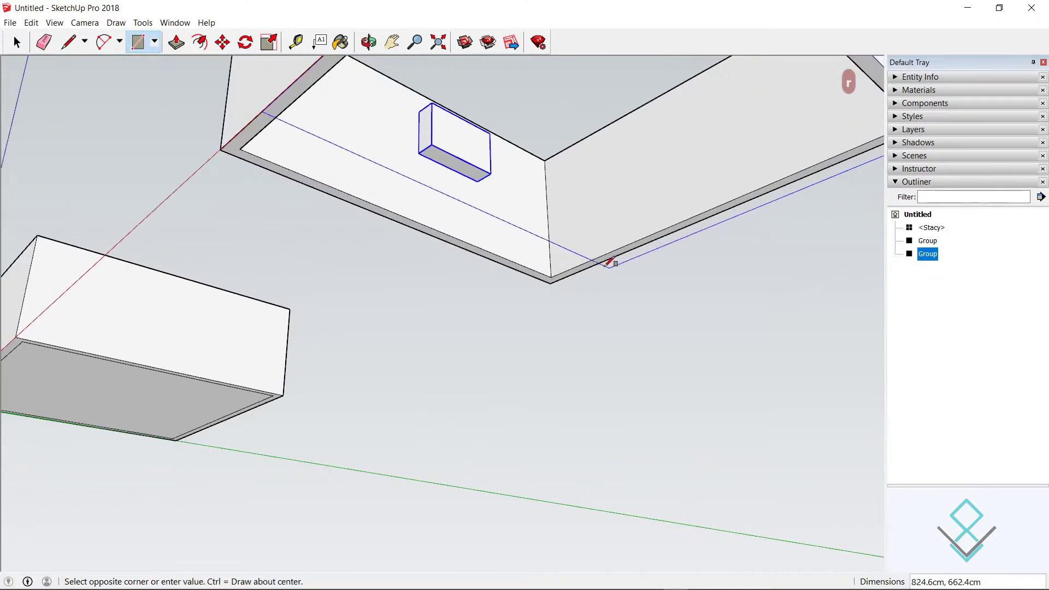
pyautogui.scroll(-5, 544, 282)
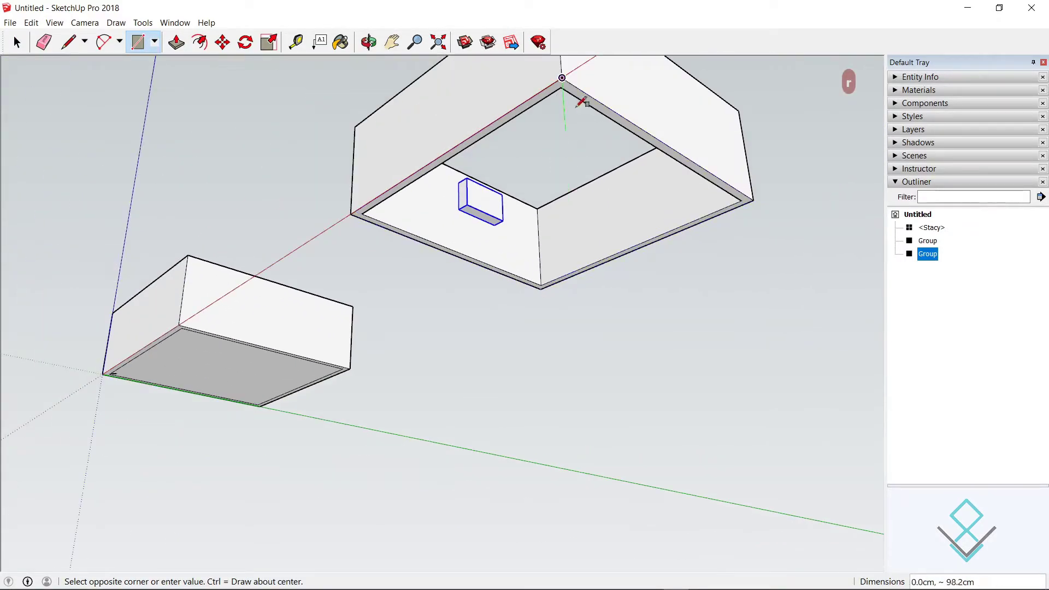
pyautogui.scroll(3, 547, 290)
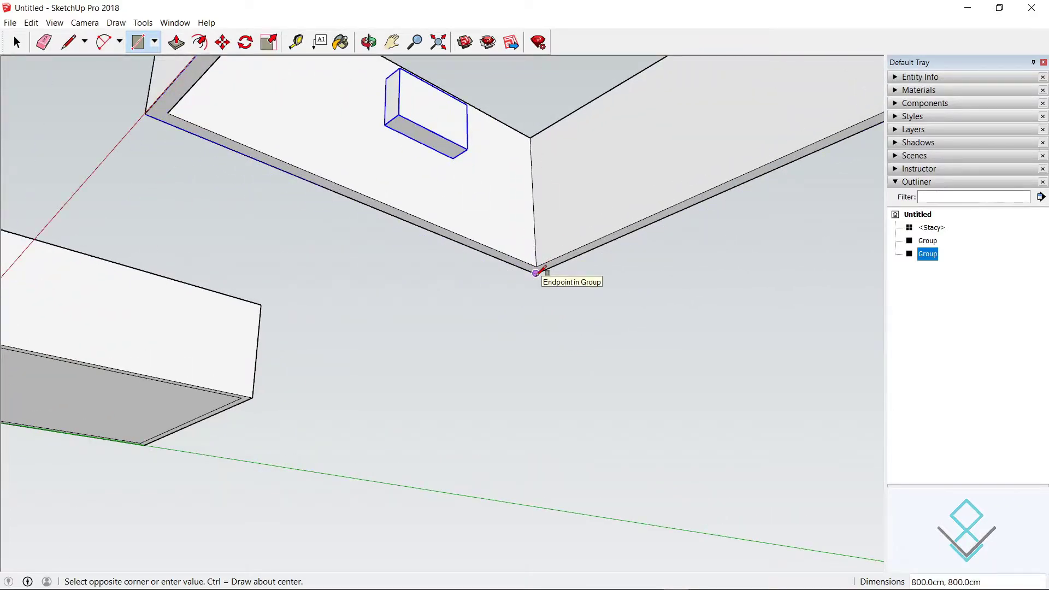
pyautogui.click(536, 272)
pyautogui.scroll(-3, 518, 285)
pyautogui.moveTo(517, 286); pyautogui.dragTo(530, 290, button='middle')
pyautogui.press('space')
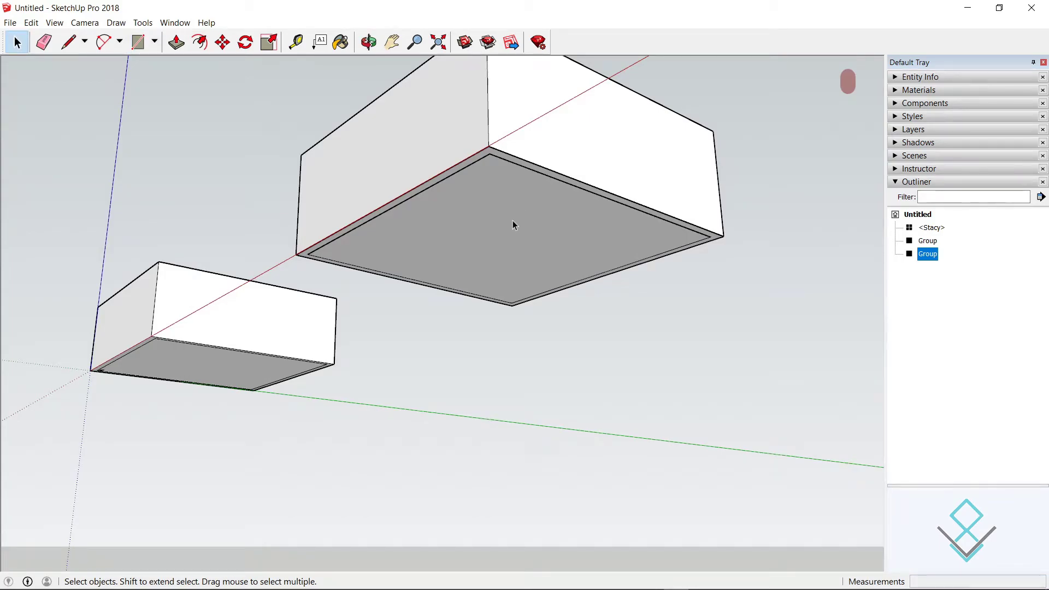
# Step: Make a group from the new floor rectangle's face and edges
pyautogui.scroll(2, 513, 222)
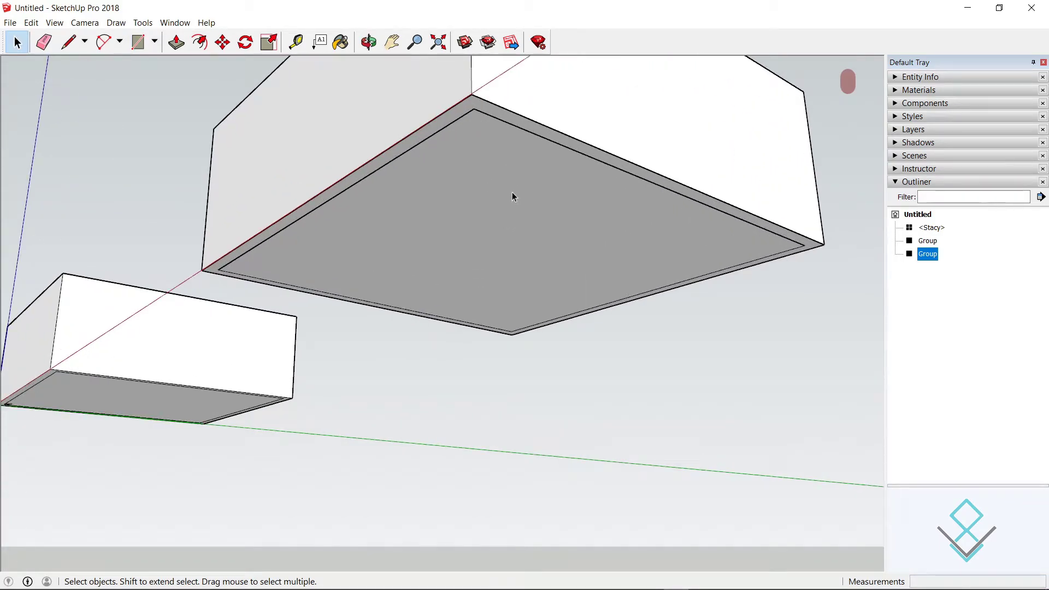
pyautogui.click(495, 185)
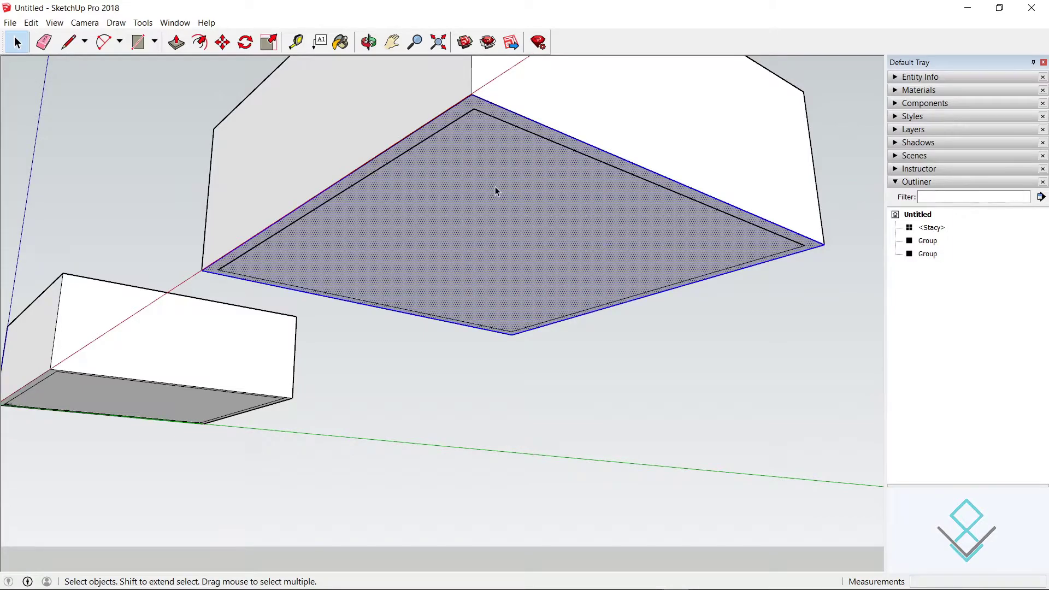
pyautogui.rightClick(494, 186)
pyautogui.click(558, 295)
# Step: Open the floor group, extrude its face 15 cm downward below the walls and close the group
pyautogui.moveTo(555, 289); pyautogui.dragTo(496, 249, button='middle')
pyautogui.doubleClick(498, 249)
pyautogui.click(466, 230)
pyautogui.press('p')
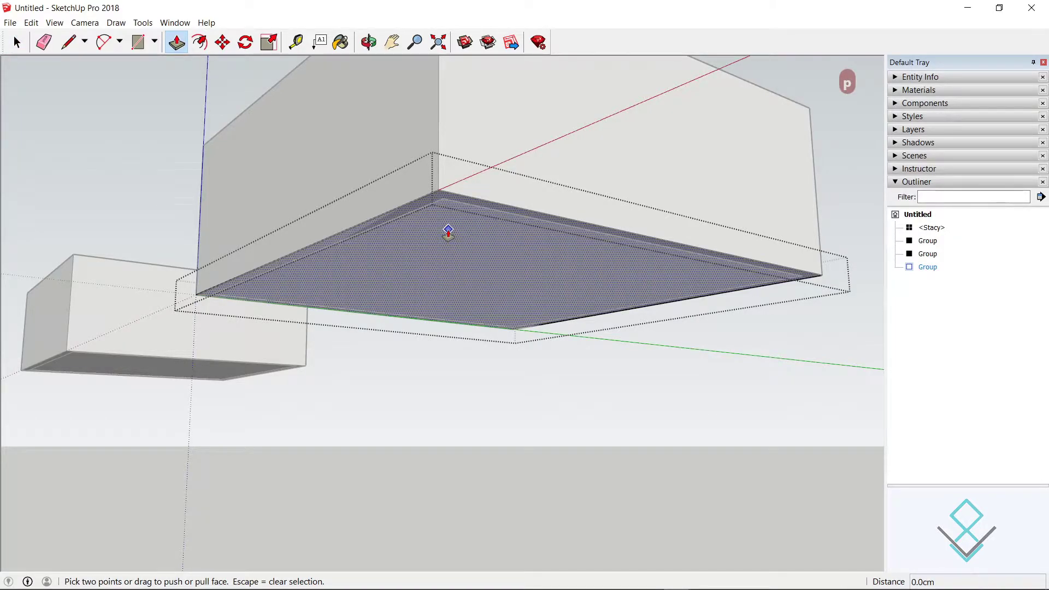
pyautogui.click(448, 234)
pyautogui.write('150')
pyautogui.press('Return')
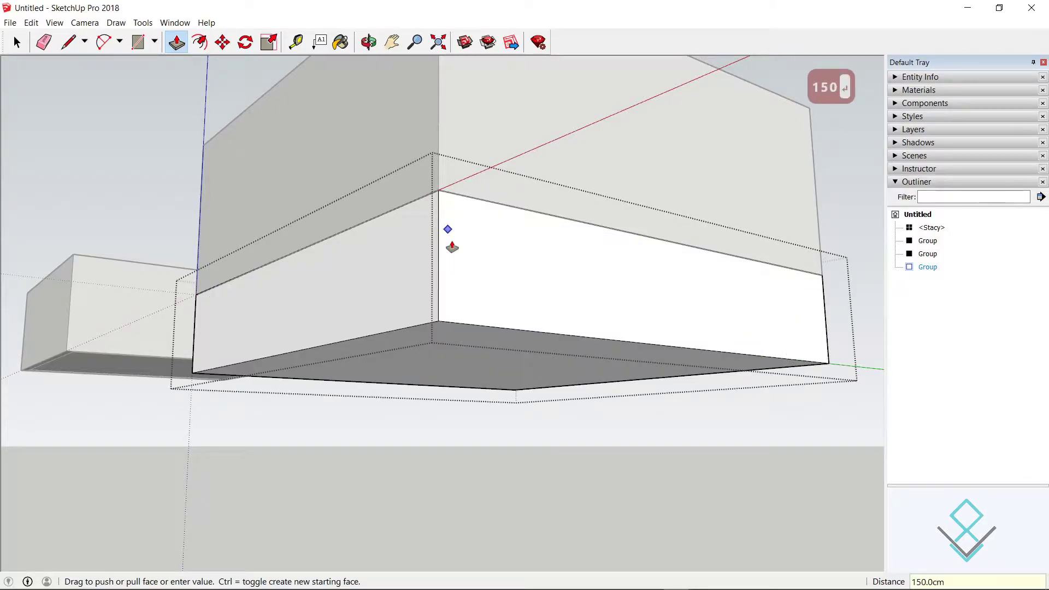
pyautogui.write('15')
pyautogui.press('Return')
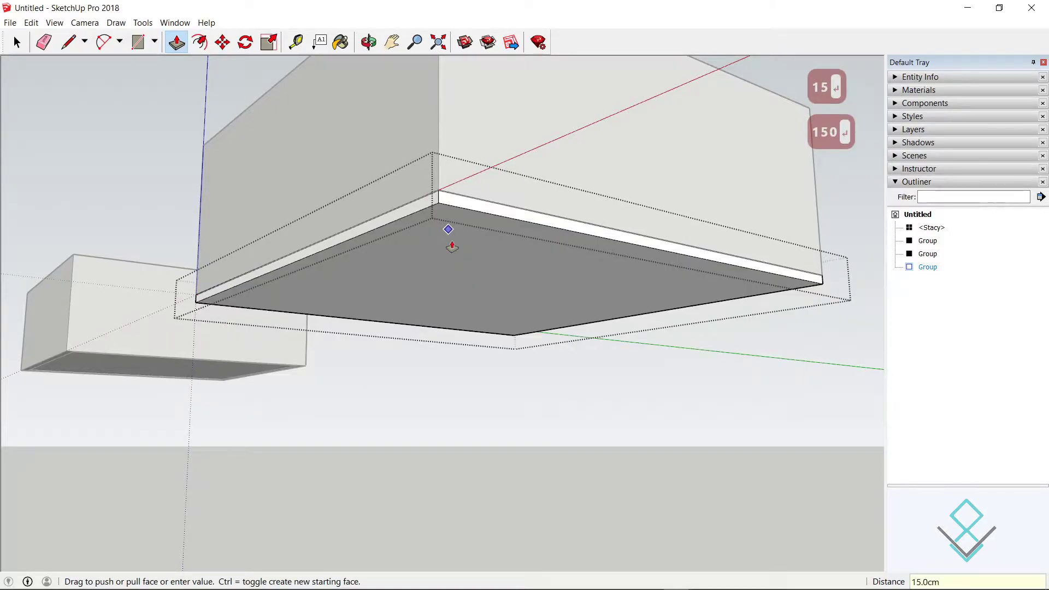
pyautogui.press('space')
pyautogui.moveTo(538, 269); pyautogui.dragTo(586, 398, button='middle')
pyautogui.press('Escape')
# Step: Select the floor slab, walls and wall box in turn to examine them as separate groups from all around
pyautogui.click(559, 428)
pyautogui.moveTo(435, 405); pyautogui.dragTo(425, 331, button='middle')
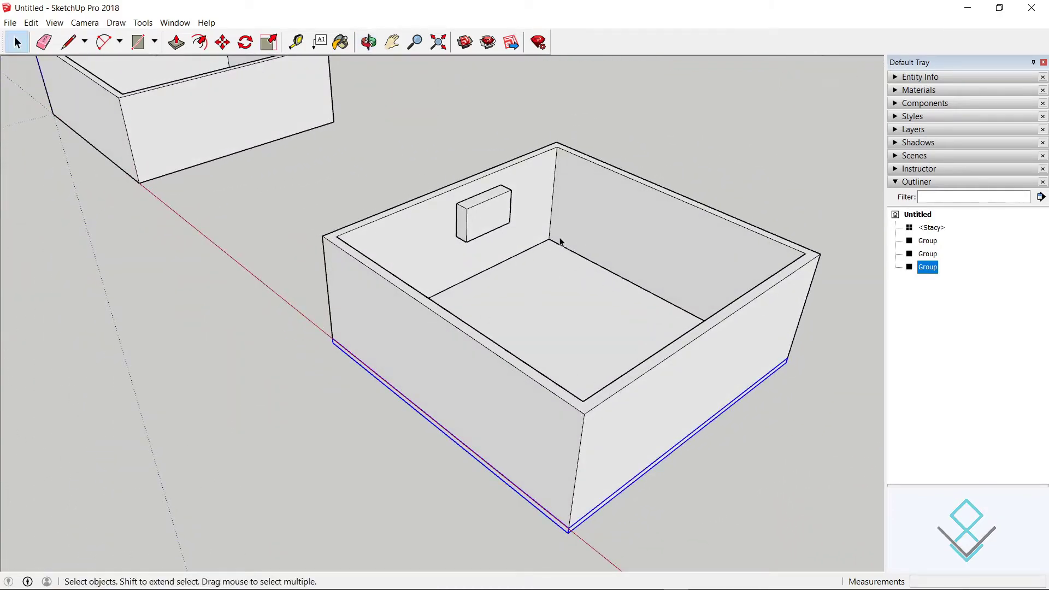
pyautogui.click(544, 236)
pyautogui.click(542, 319)
pyautogui.click(503, 220)
pyautogui.click(482, 221)
pyautogui.moveTo(482, 221)
pyautogui.mouseDown(button='middle')
pyautogui.moveTo(480, 195)
pyautogui.moveTo(501, 215)
pyautogui.mouseUp(button='middle')
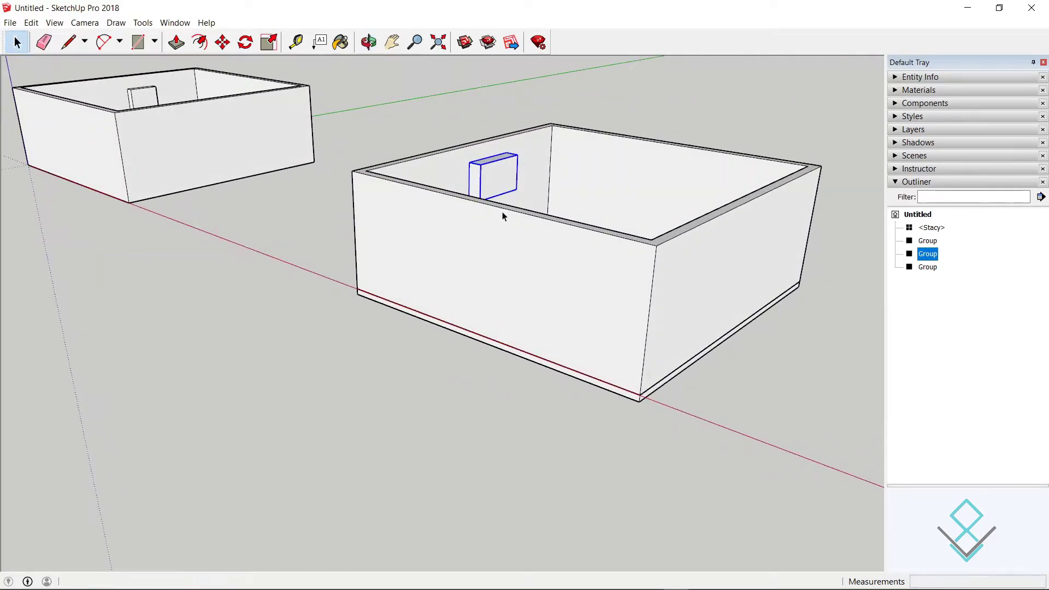
pyautogui.scroll(3, 500, 203)
pyautogui.scroll(-1, 402, 221)
pyautogui.scroll(-3, 403, 221)
pyautogui.moveTo(402, 220); pyautogui.dragTo(506, 255, button='middle')
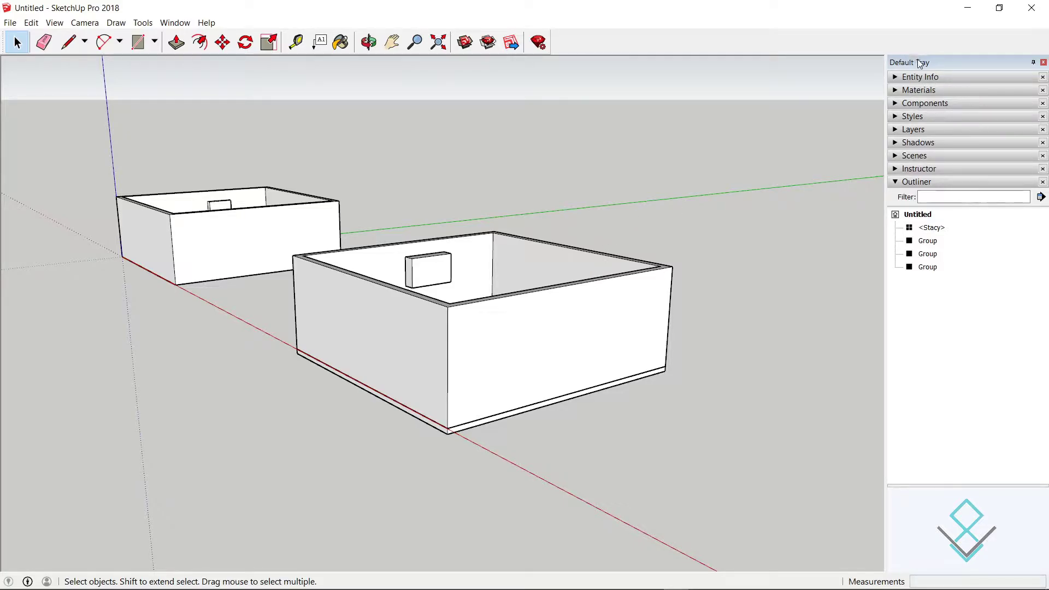
# Step: Collapse and expand the Outliner, remove it from the Default Tray and add it back
pyautogui.click(910, 184)
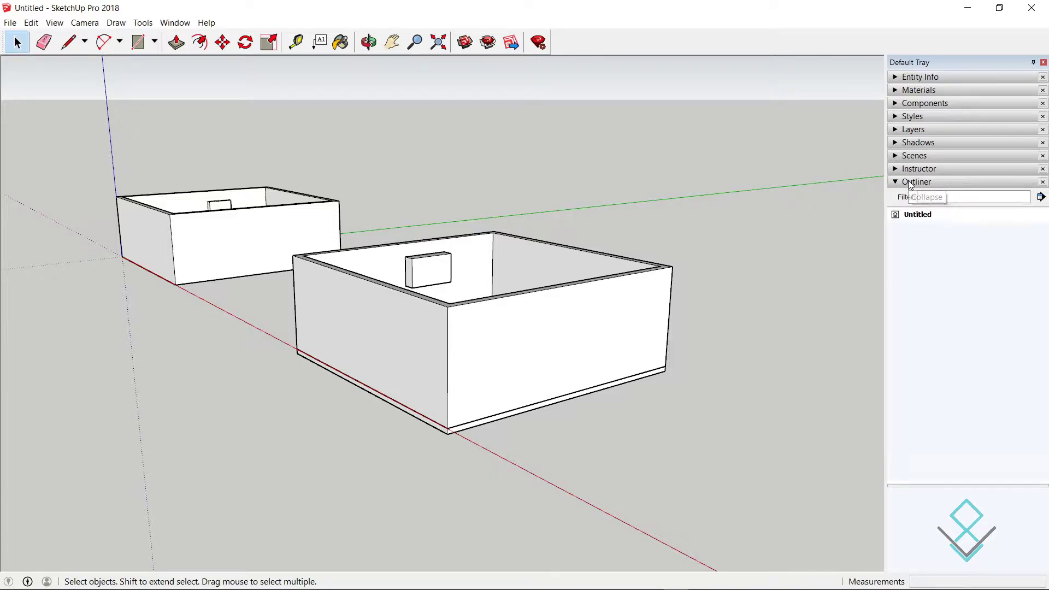
pyautogui.click(910, 185)
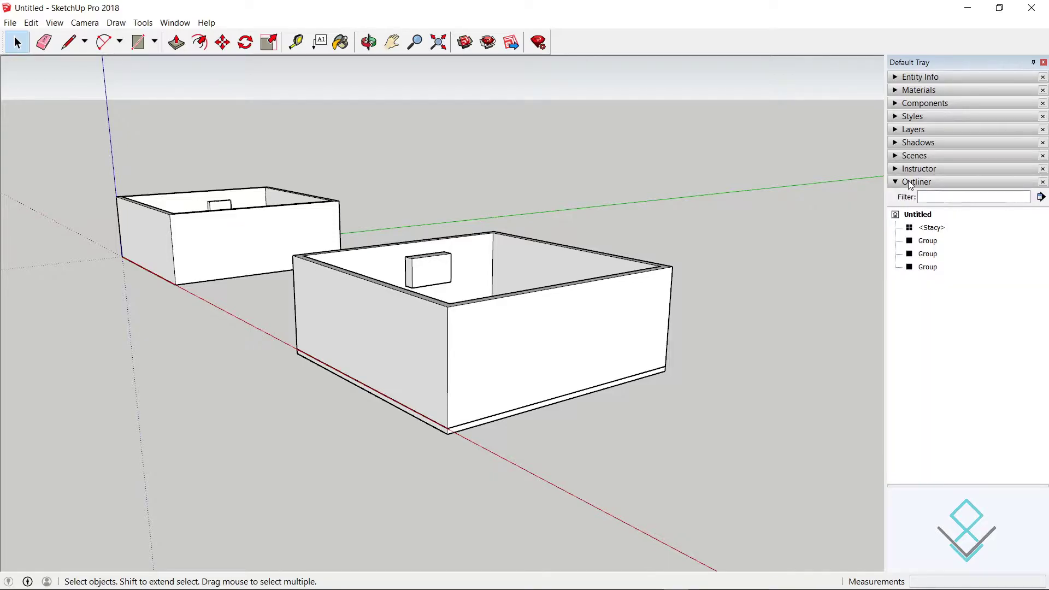
pyautogui.click(173, 23)
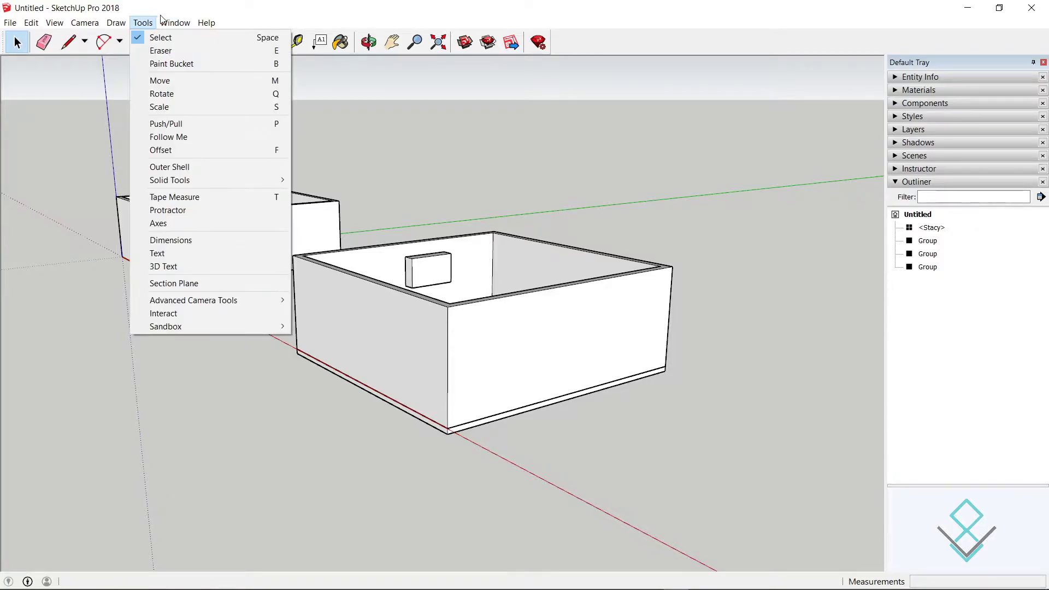
pyautogui.moveTo(197, 39)
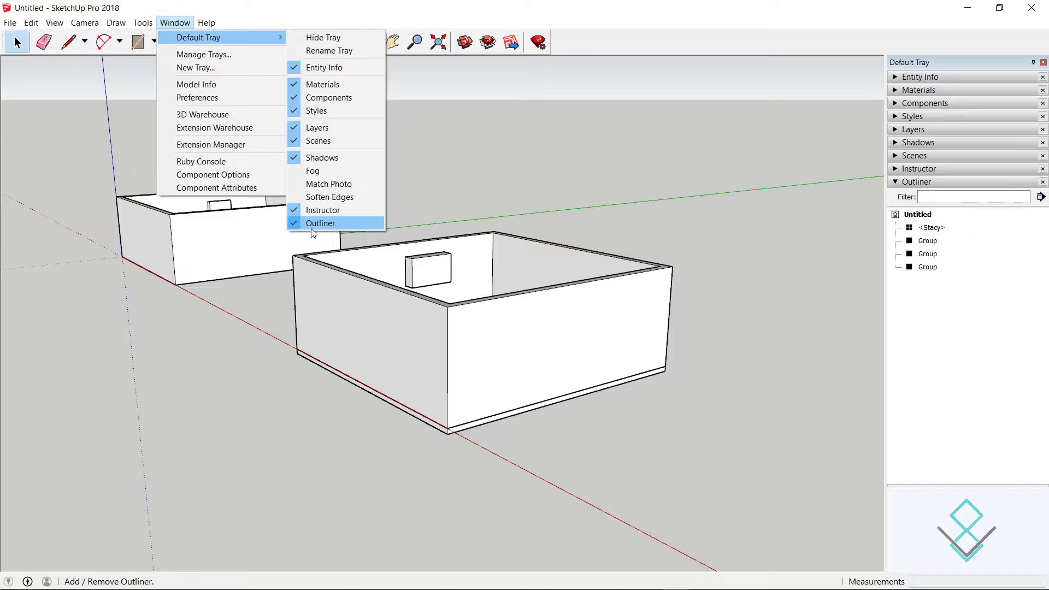
pyautogui.click(325, 229)
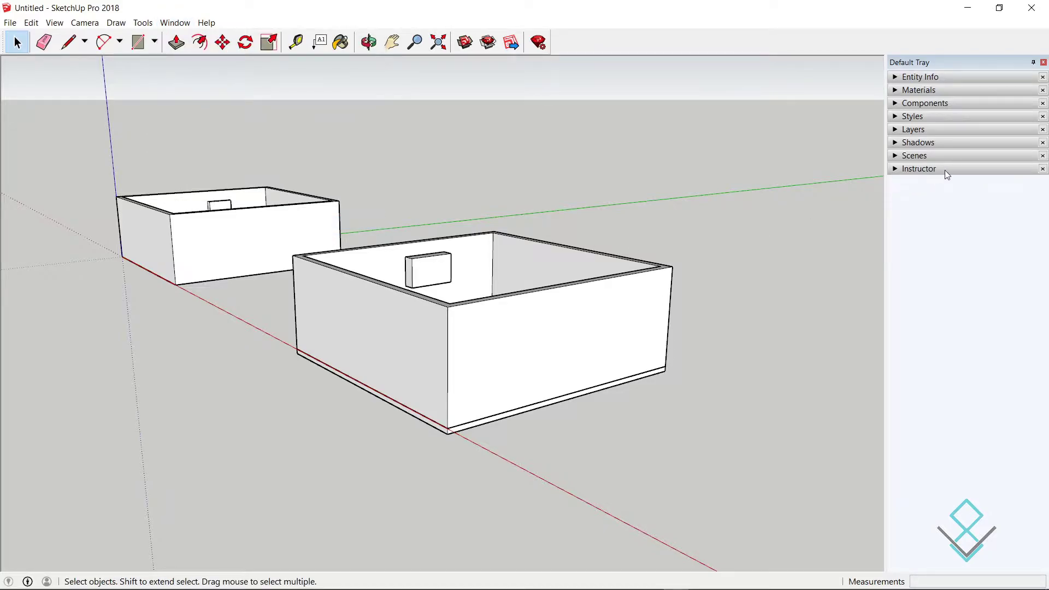
pyautogui.click(175, 22)
pyautogui.moveTo(188, 38)
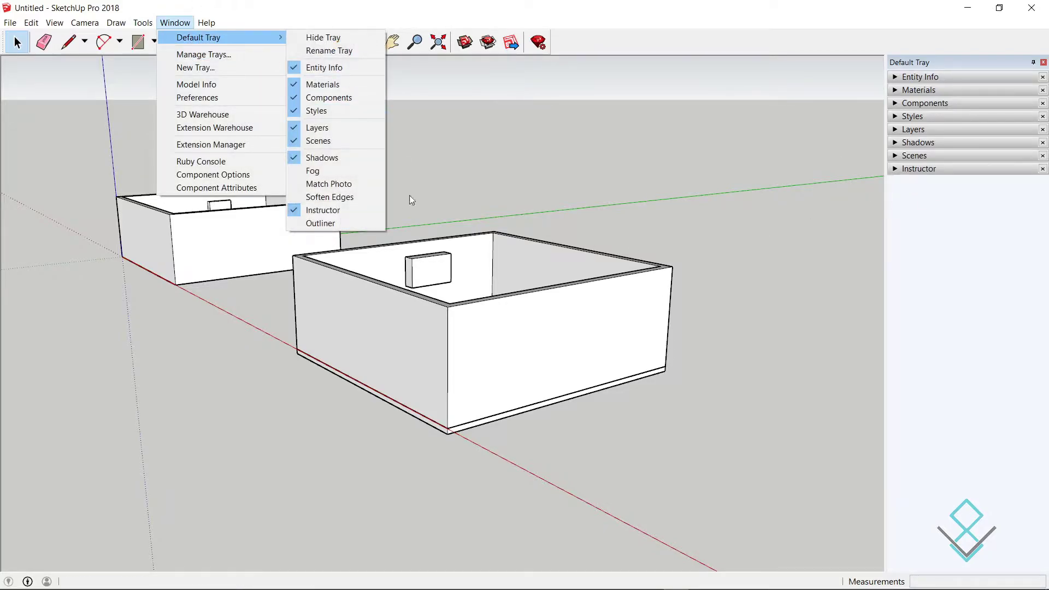
pyautogui.click(343, 221)
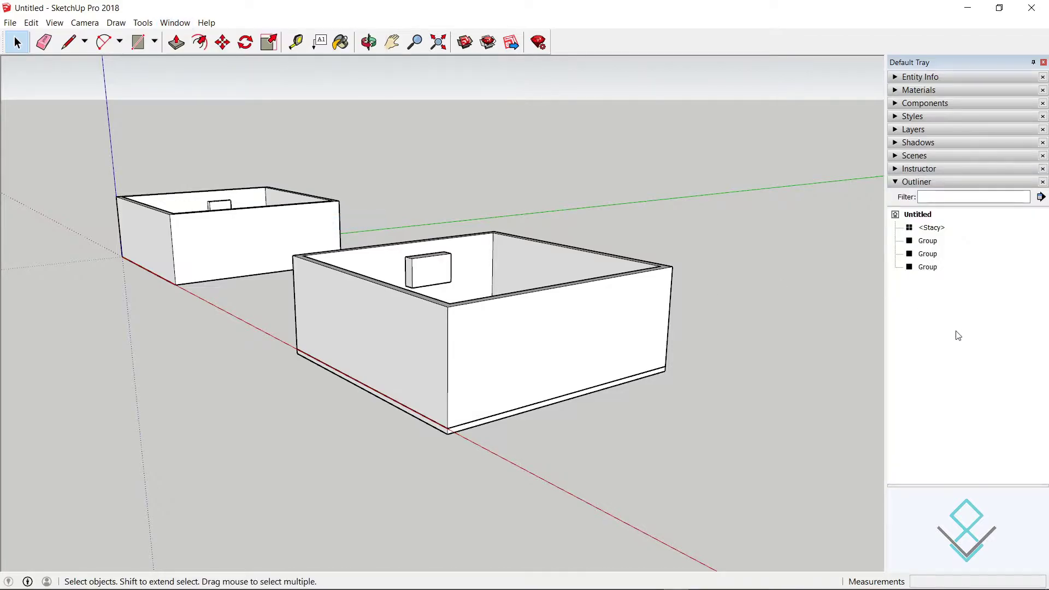
# Step: Select the walls, wall box and floor groups in turn in the Outliner to identify each one in the model
pyautogui.click(901, 182)
pyautogui.click(901, 182)
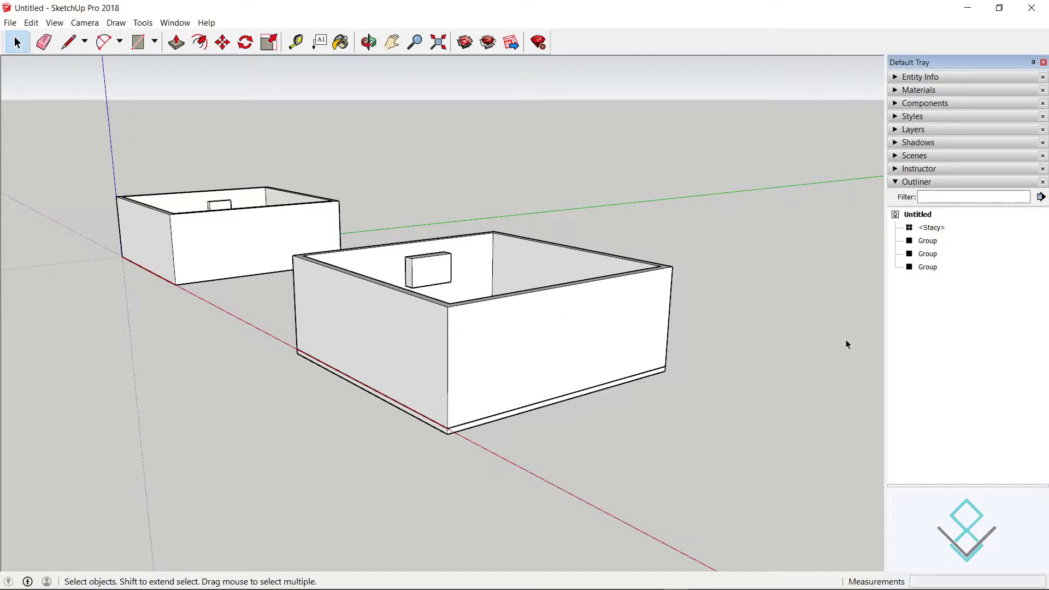
pyautogui.click(927, 242)
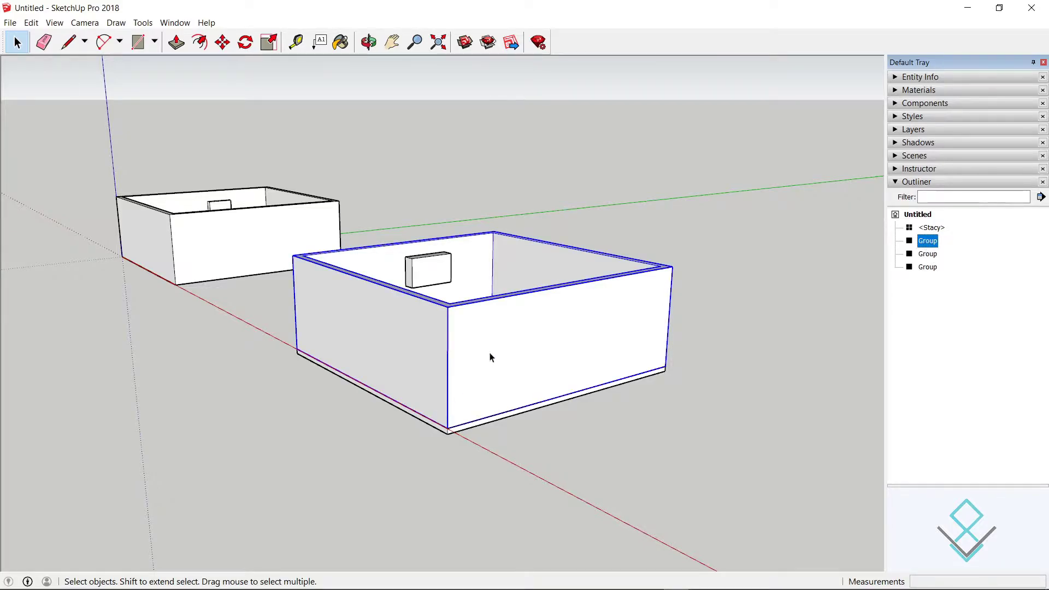
pyautogui.click(930, 254)
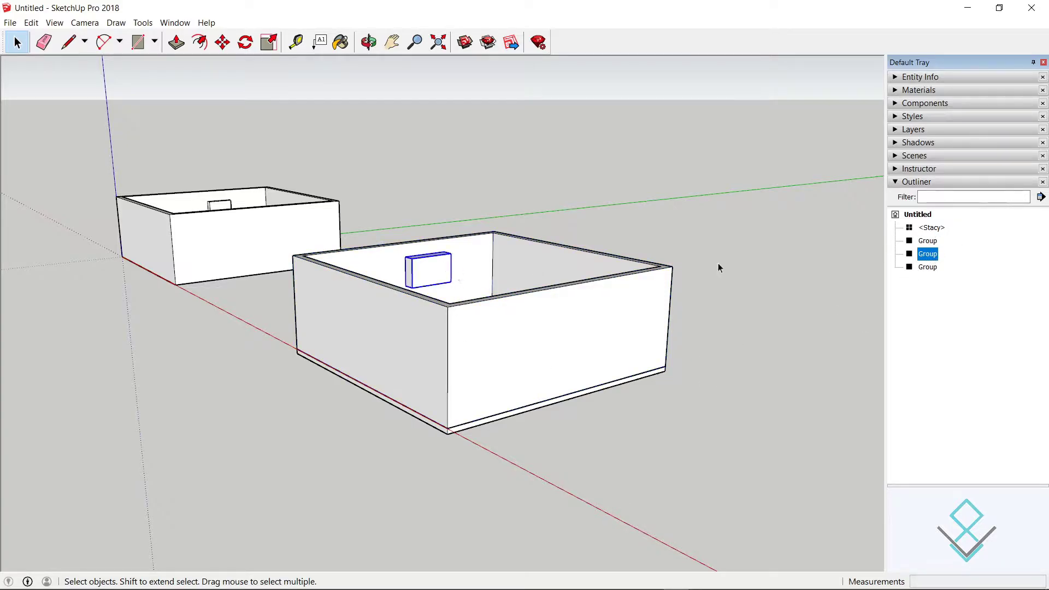
pyautogui.click(929, 267)
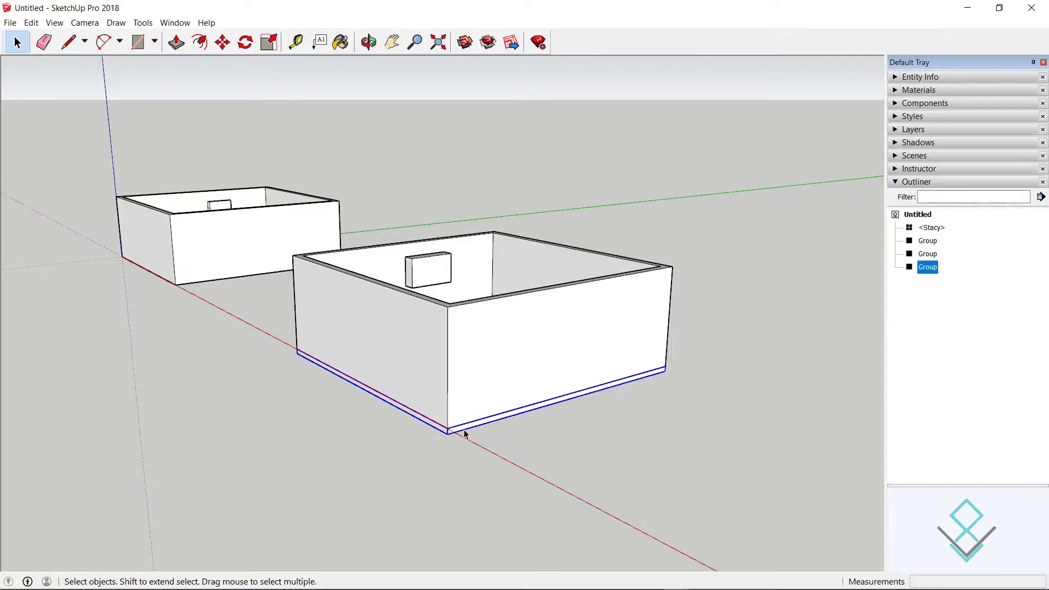
pyautogui.click(931, 254)
# Step: Rename the walls group as "Exterior wall" in the Outliner
pyautogui.click(932, 242)
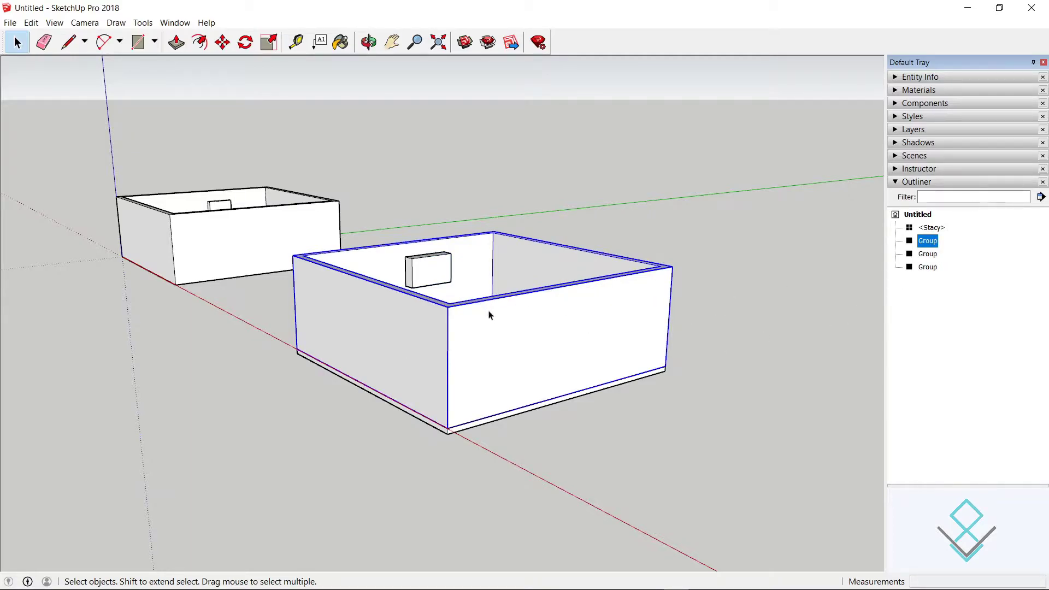
pyautogui.rightClick(932, 246)
pyautogui.click(965, 444)
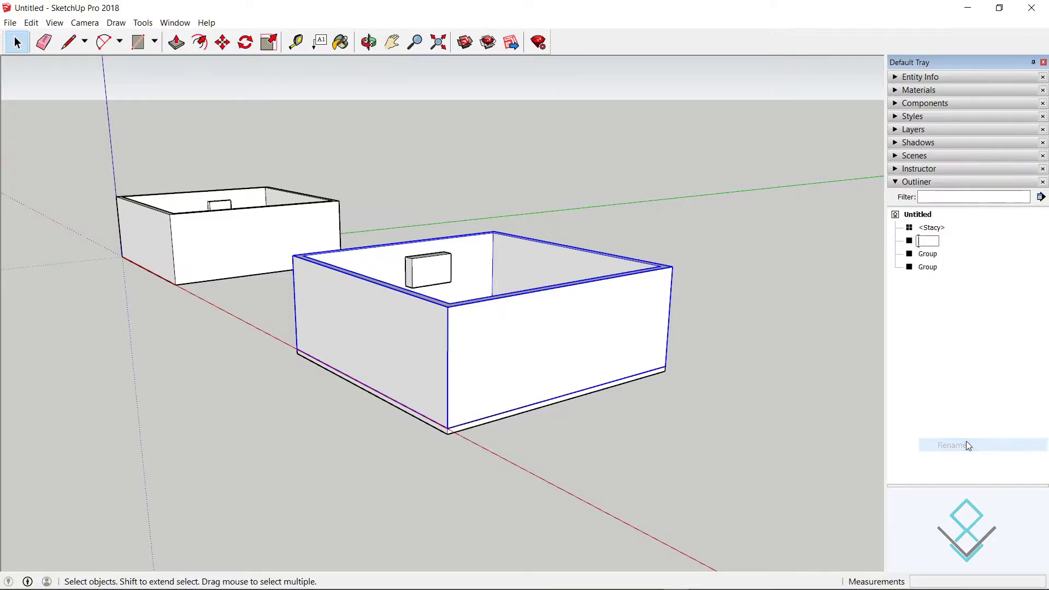
pyautogui.write('Ex')
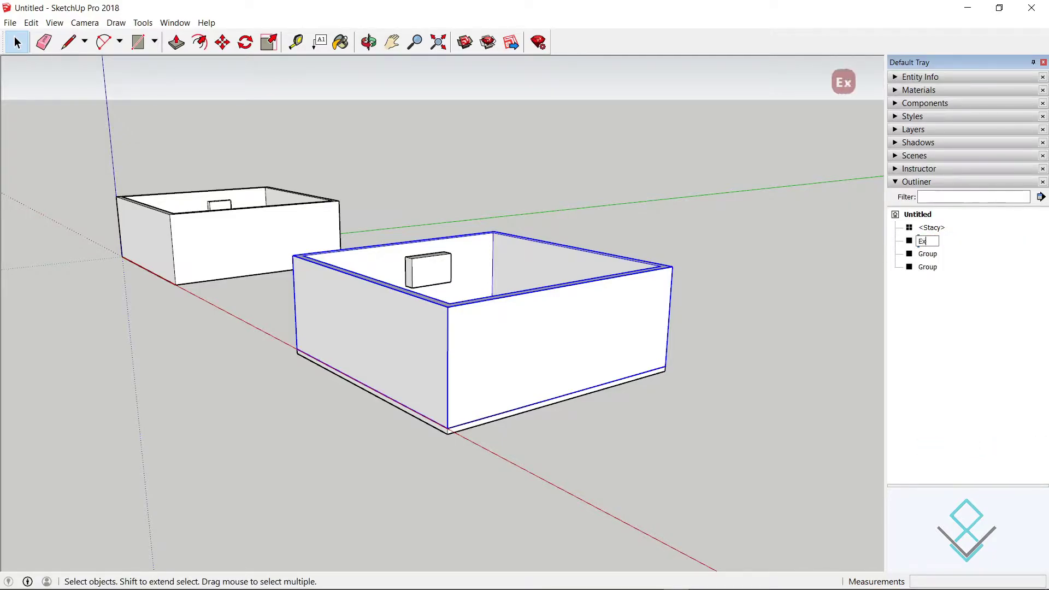
pyautogui.write('terior wall')
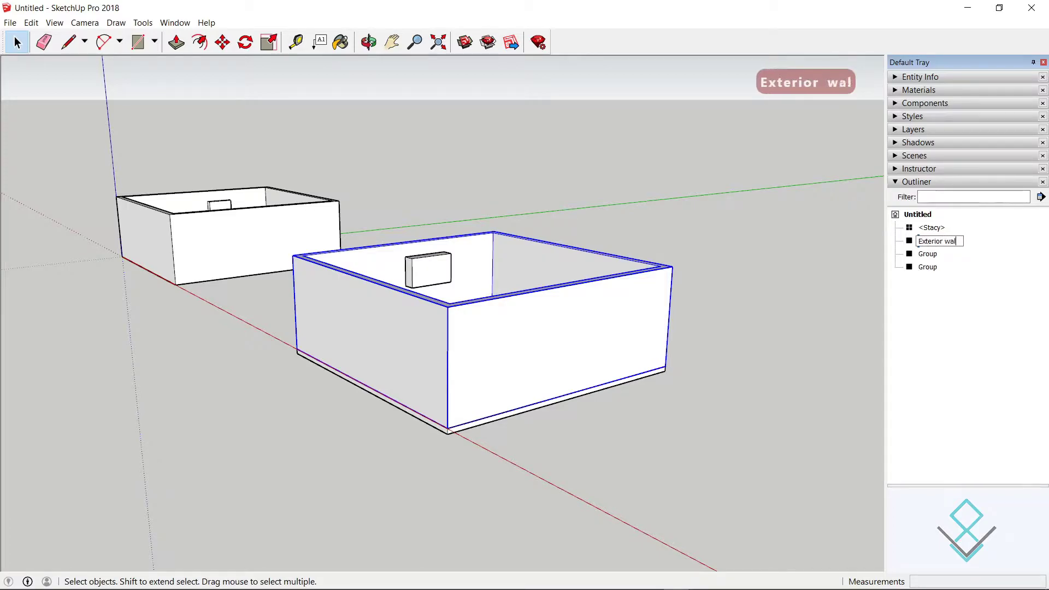
pyautogui.press('Return')
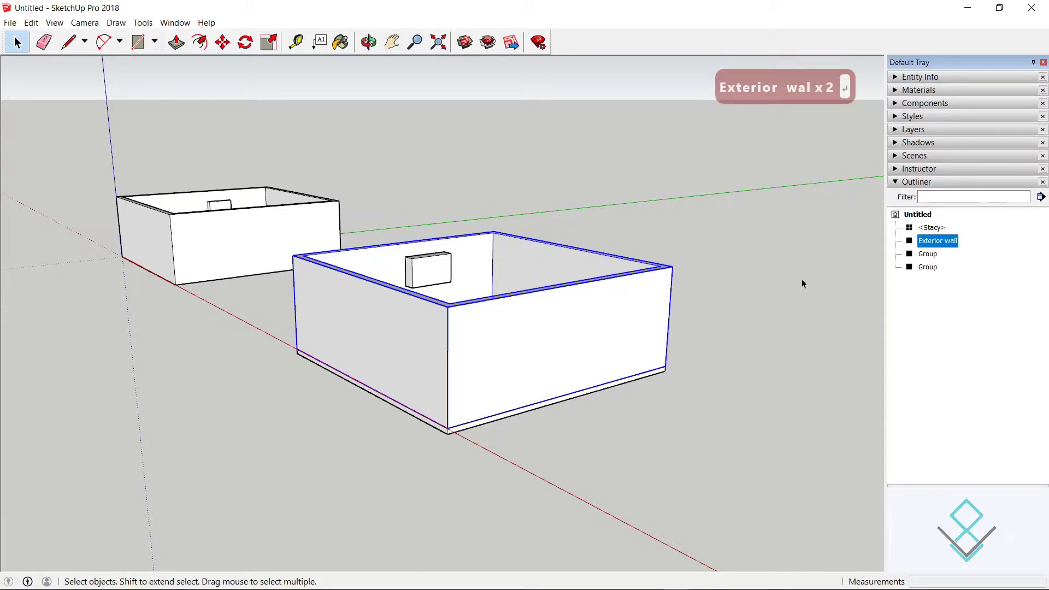
# Step: Rename the wall box group as "Cabinet" in the Outliner
pyautogui.click(927, 254)
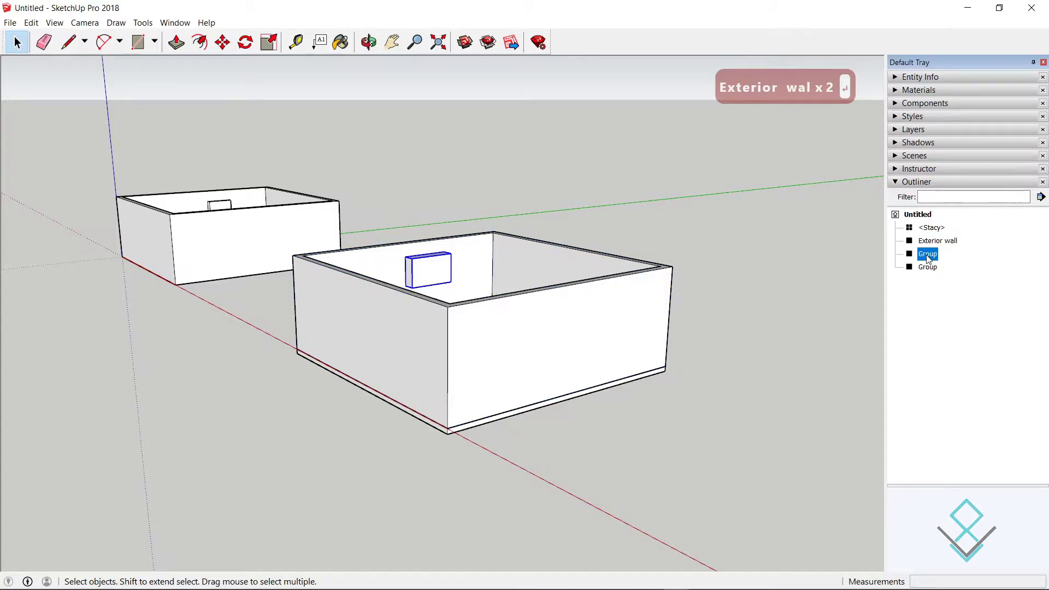
pyautogui.rightClick(927, 255)
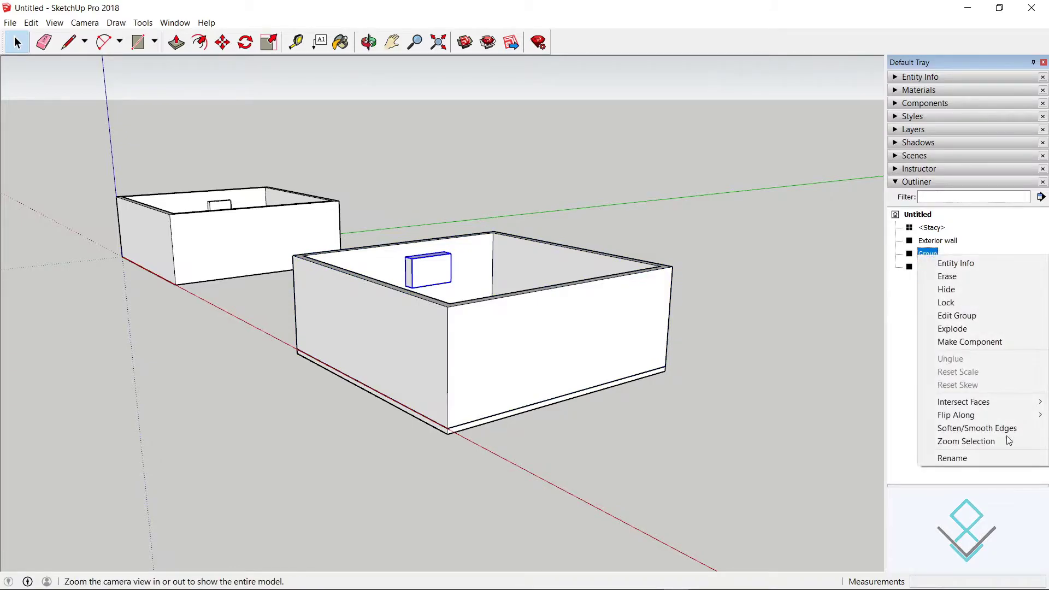
pyautogui.click(975, 456)
pyautogui.write('C')
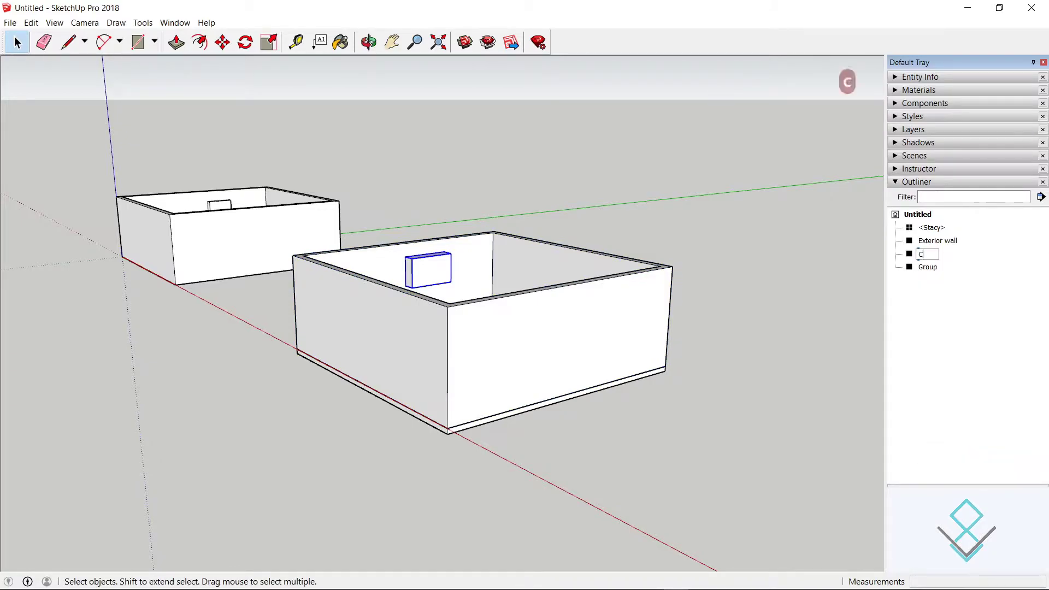
pyautogui.write('abinet')
pyautogui.press('Return')
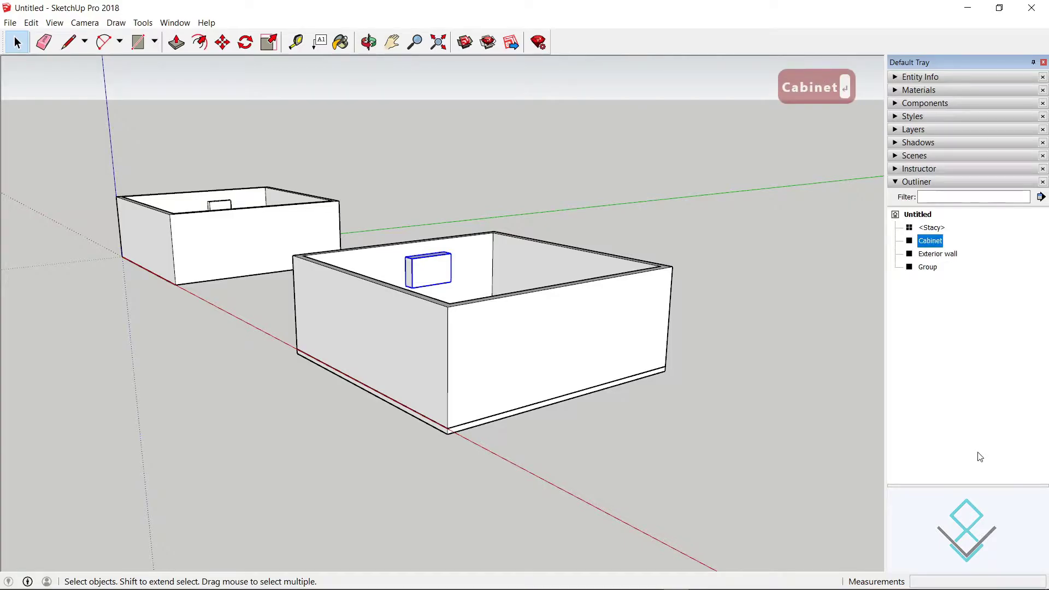
# Step: Rename the floor group as "Floor slab" in the Outliner and clear the selection
pyautogui.click(534, 410)
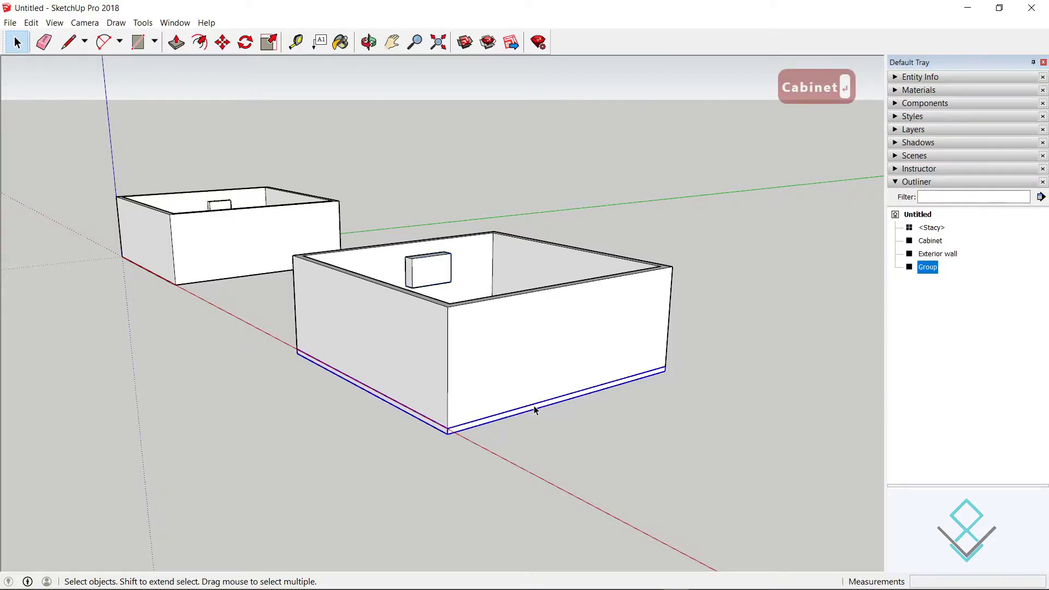
pyautogui.rightClick(929, 271)
pyautogui.click(947, 471)
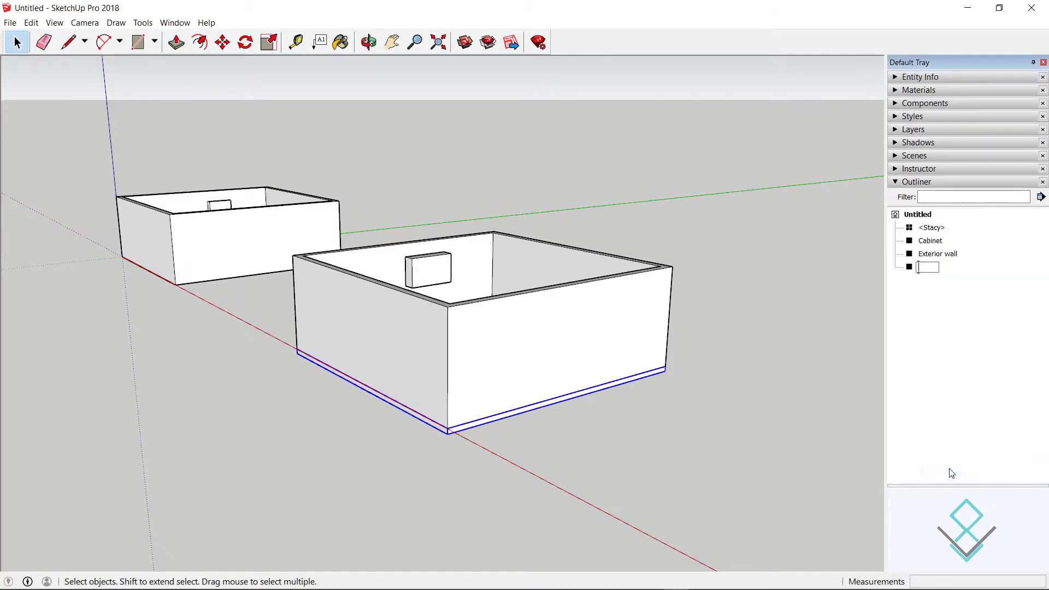
pyautogui.write('Floor slab')
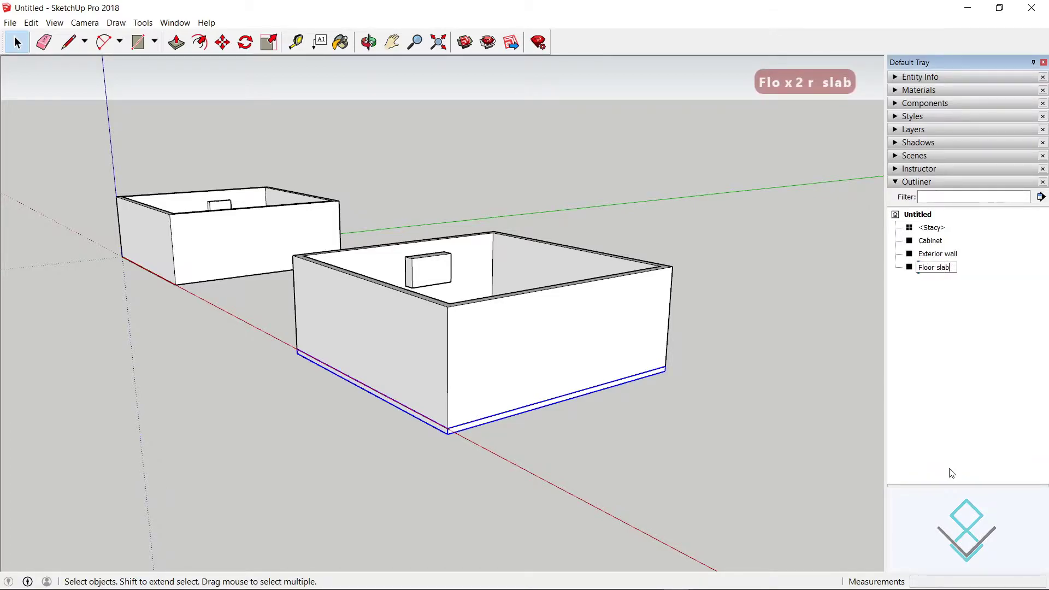
pyautogui.press('Return')
pyautogui.click(966, 440)
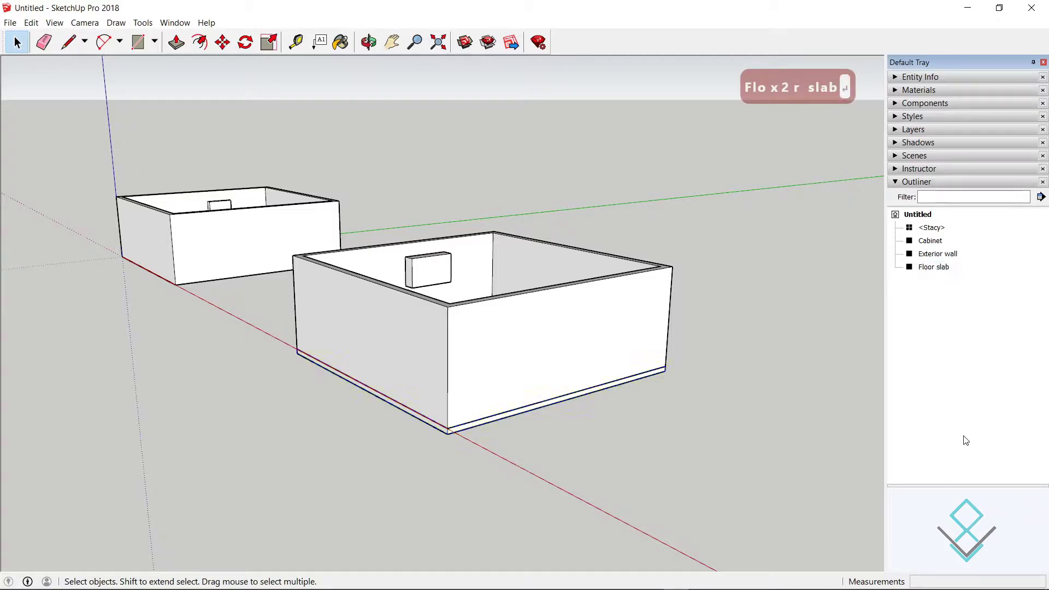
# Step: Select the Floor slab, Exterior wall and Cabinet entries in turn to check which object each name refers to
pyautogui.click(936, 268)
pyautogui.click(940, 255)
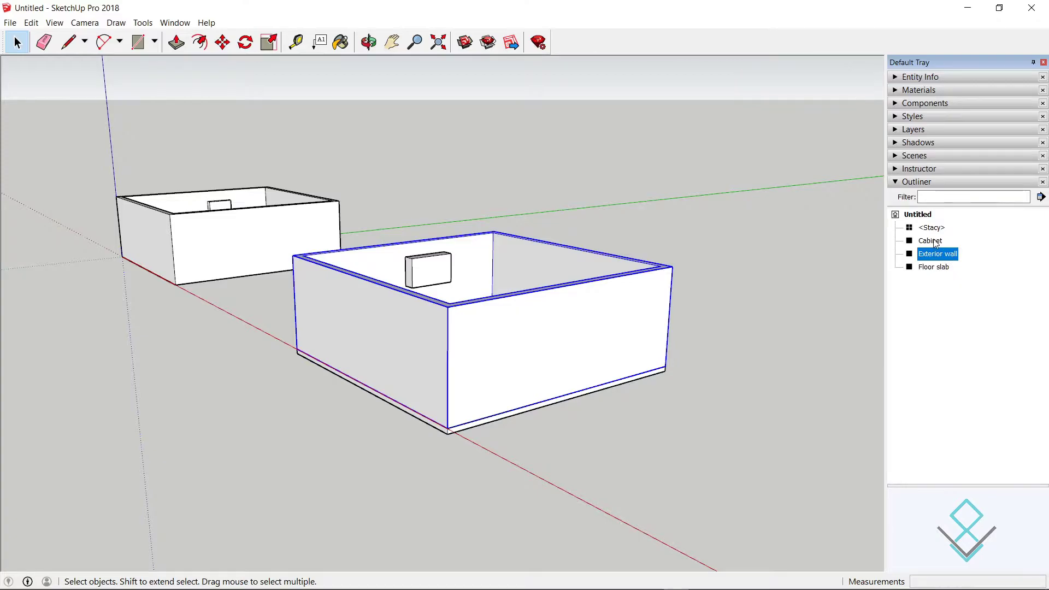
pyautogui.click(932, 241)
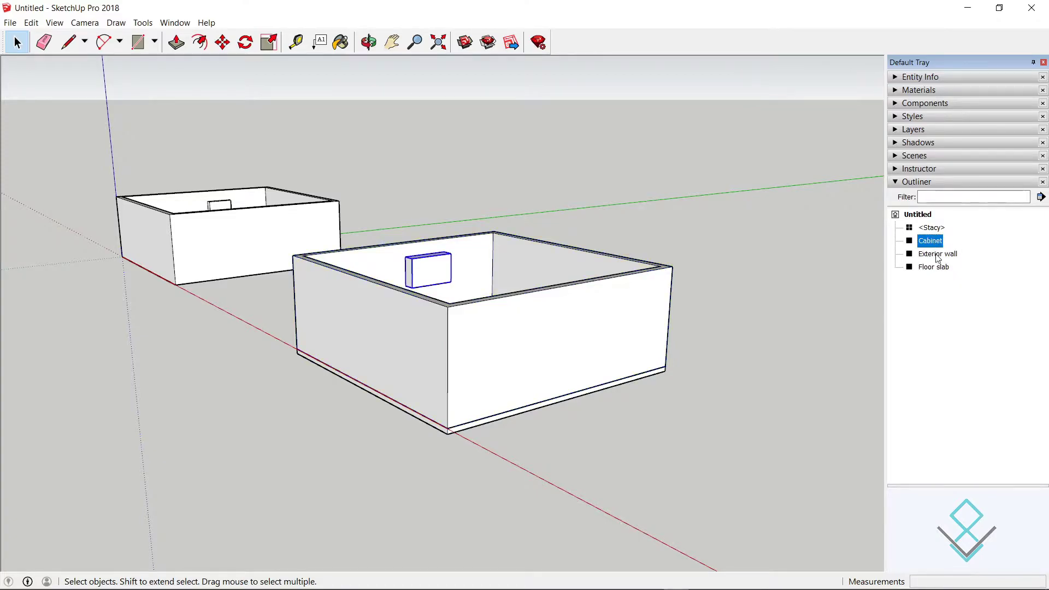
pyautogui.click(947, 256)
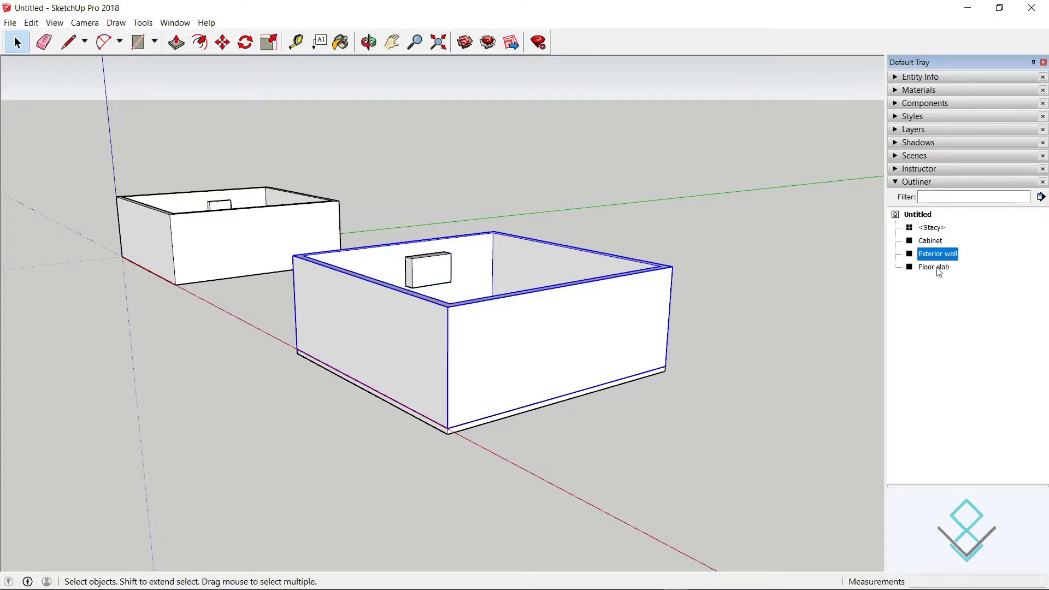
pyautogui.click(938, 268)
pyautogui.click(938, 255)
# Step: Hide the Cabinet group on the room's inner wall
pyautogui.click(408, 277)
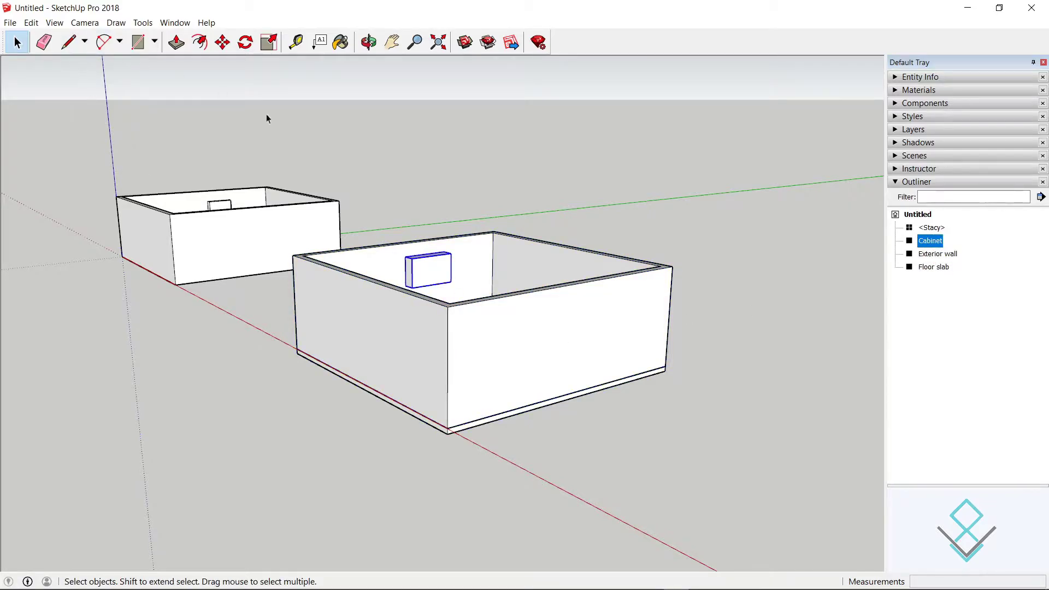
pyautogui.rightClick(423, 264)
pyautogui.click(449, 293)
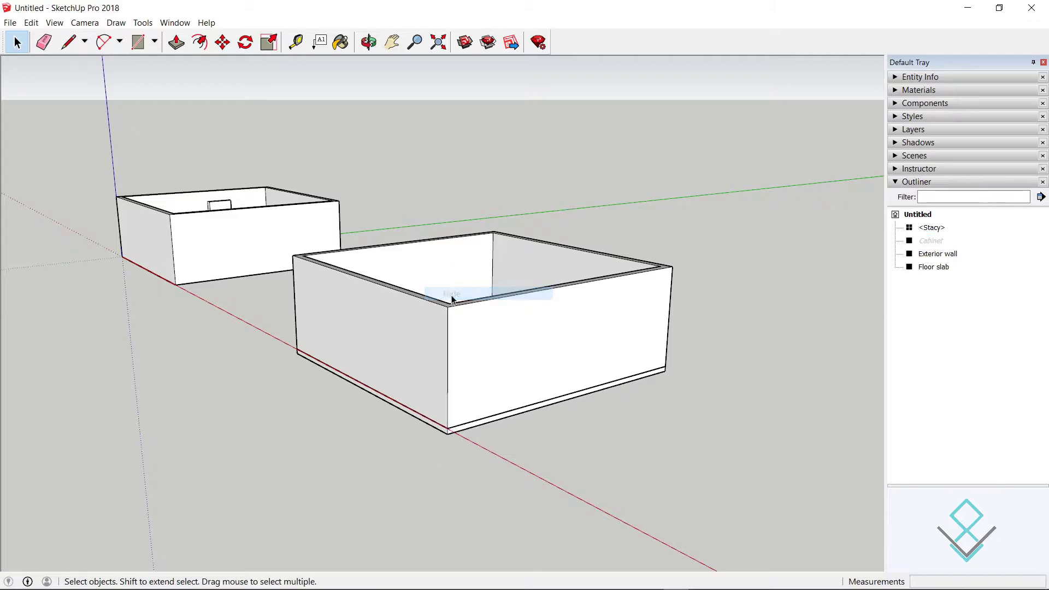
# Step: Collapse the Outliner and examine the inside of the grouped room from above with the cabinet hidden
pyautogui.click(931, 182)
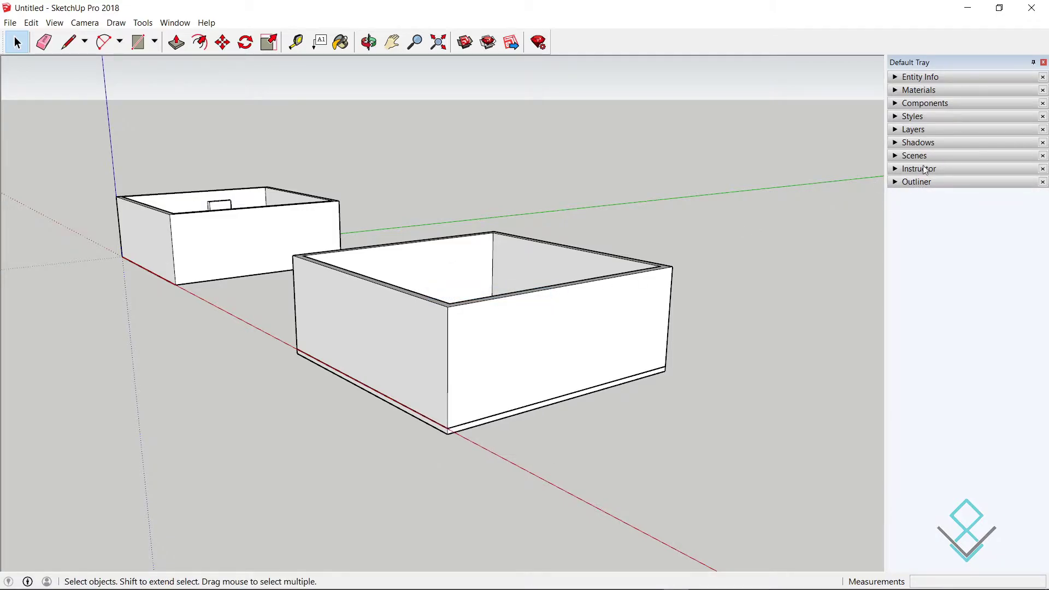
pyautogui.moveTo(514, 242)
pyautogui.mouseDown(button='middle')
pyautogui.moveTo(468, 326)
pyautogui.moveTo(499, 271)
pyautogui.moveTo(533, 250)
pyautogui.mouseUp(button='middle')
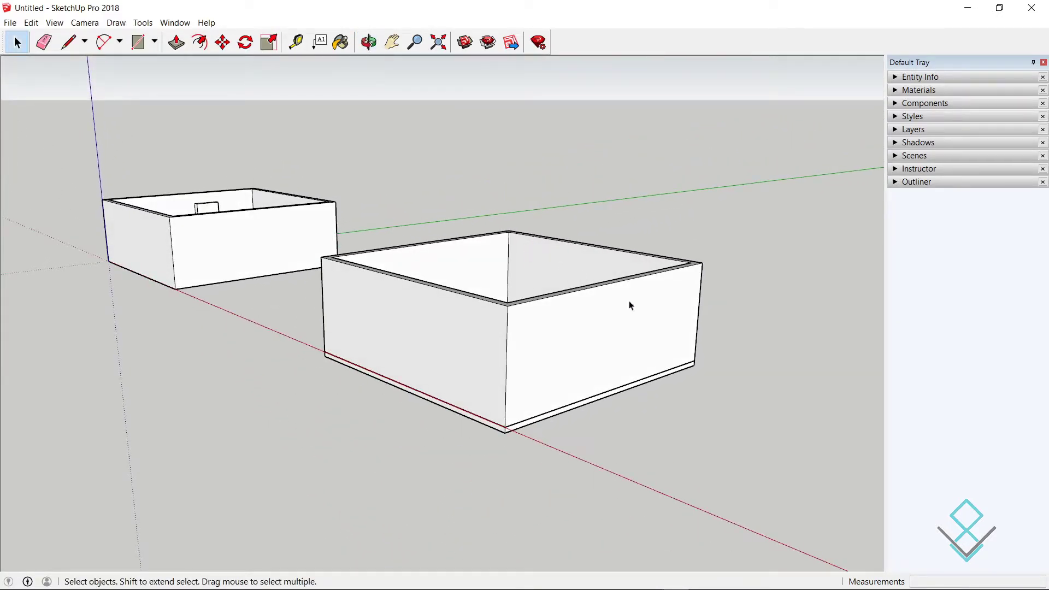
pyautogui.moveTo(712, 305); pyautogui.dragTo(680, 344, button='middle')
pyautogui.scroll(-1, 480, 219)
pyautogui.scroll(3, 483, 336)
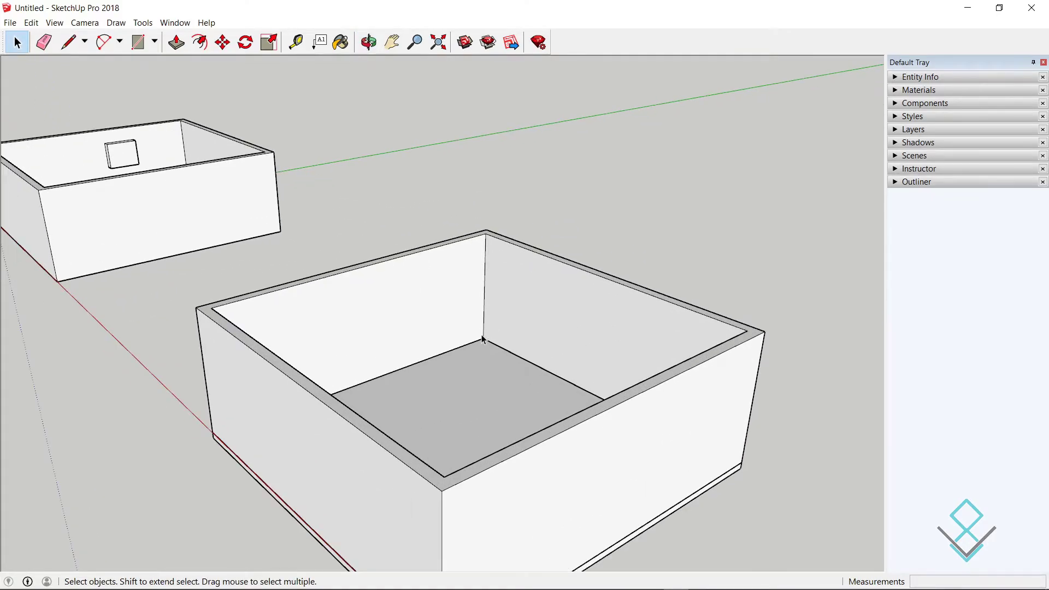
pyautogui.scroll(-4, 493, 281)
pyautogui.moveTo(493, 282); pyautogui.dragTo(557, 328, button='middle')
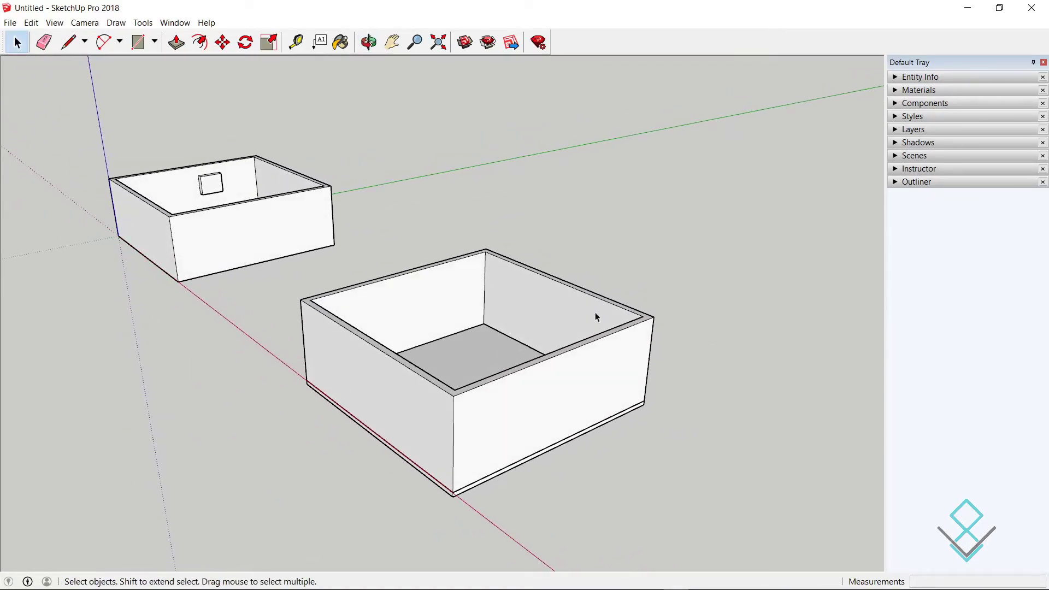
# Step: Expand the Outliner, unhide the Cabinet group from its list and clear the selection
pyautogui.click(896, 181)
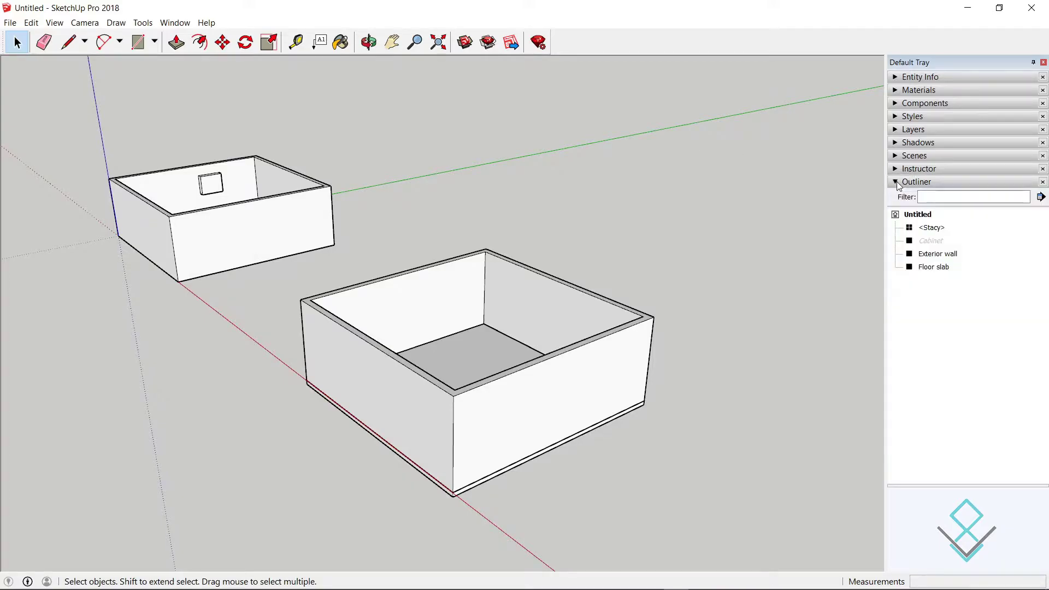
pyautogui.click(931, 242)
pyautogui.click(960, 304)
pyautogui.click(939, 247)
pyautogui.click(973, 321)
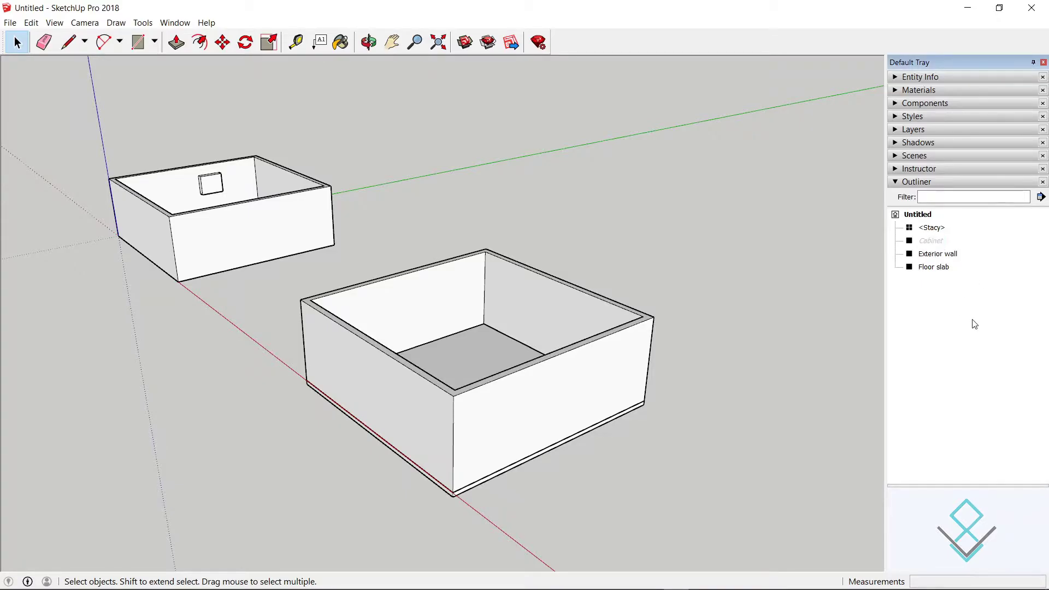
pyautogui.click(932, 242)
pyautogui.rightClick(933, 242)
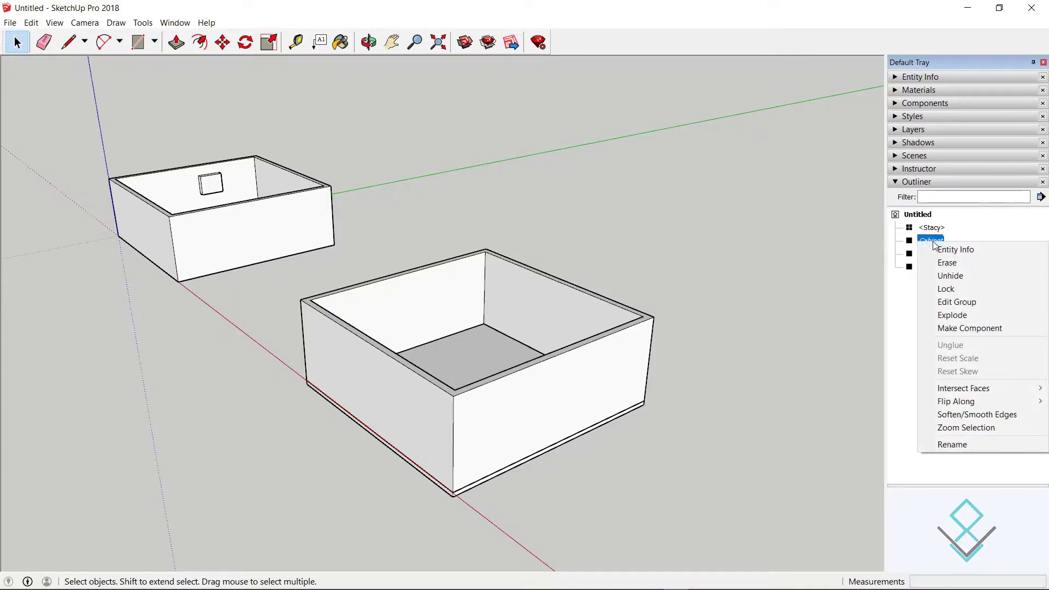
pyautogui.click(968, 281)
pyautogui.click(788, 408)
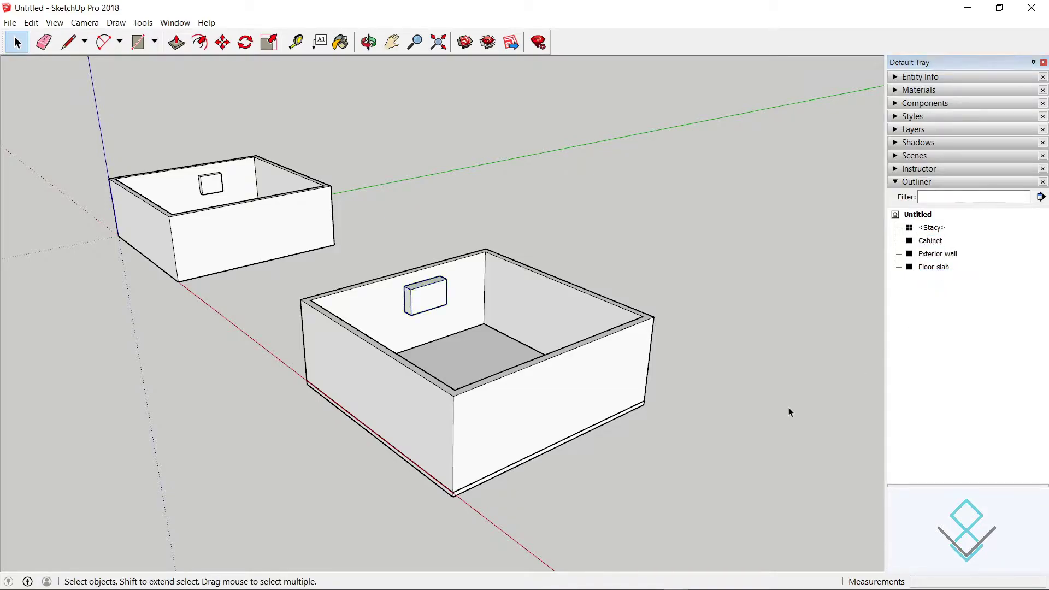
# Step: Delete the loose-geometry room at the origin together with the scale figure
pyautogui.moveTo(786, 379); pyautogui.dragTo(737, 368, button='middle')
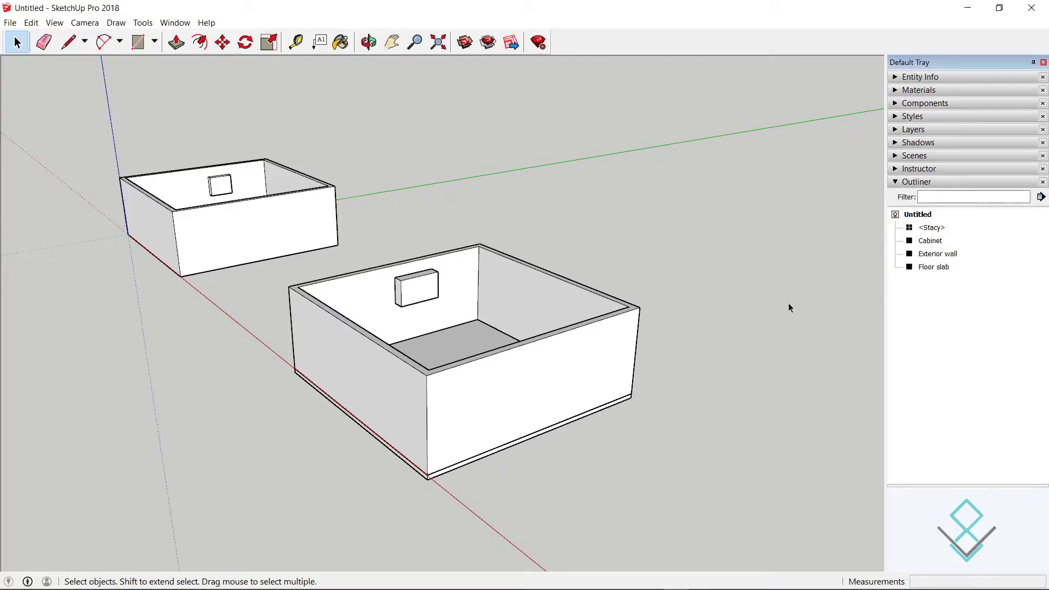
pyautogui.moveTo(616, 349); pyautogui.dragTo(672, 251, button='middle')
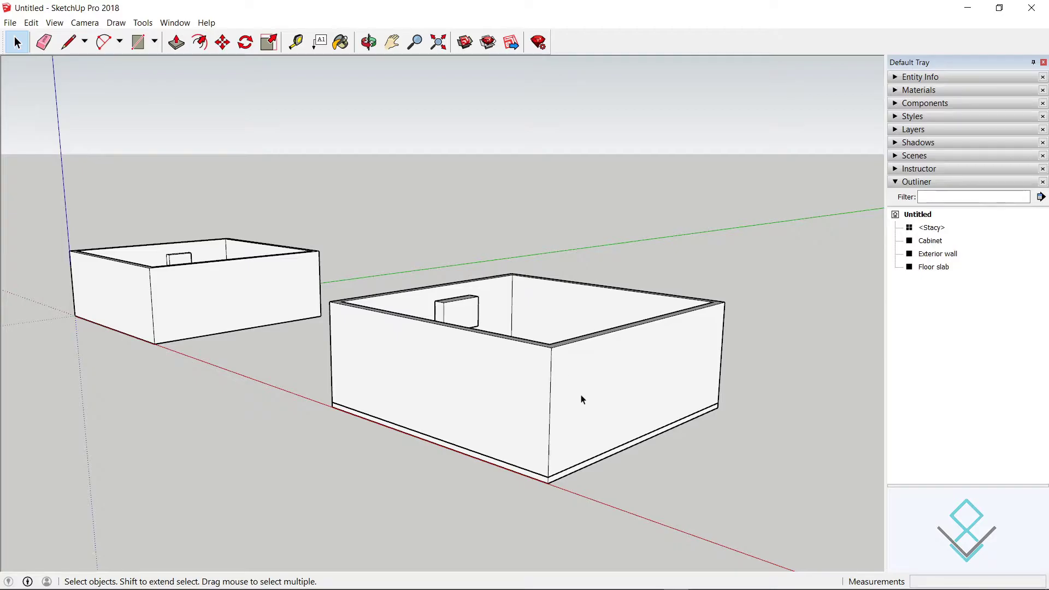
pyautogui.scroll(-3, 660, 400)
pyautogui.scroll(5, 590, 381)
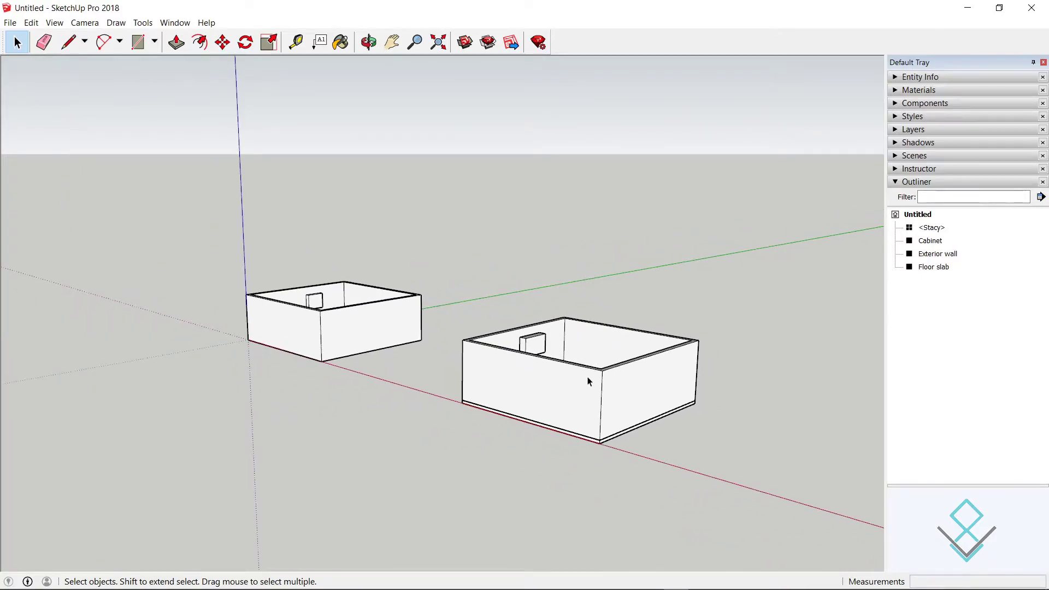
pyautogui.moveTo(319, 325); pyautogui.dragTo(401, 411, button='middle')
pyautogui.moveTo(90, 211); pyautogui.dragTo(440, 480)
pyautogui.moveTo(440, 479); pyautogui.dragTo(361, 379, button='middle')
pyautogui.press('Delete')
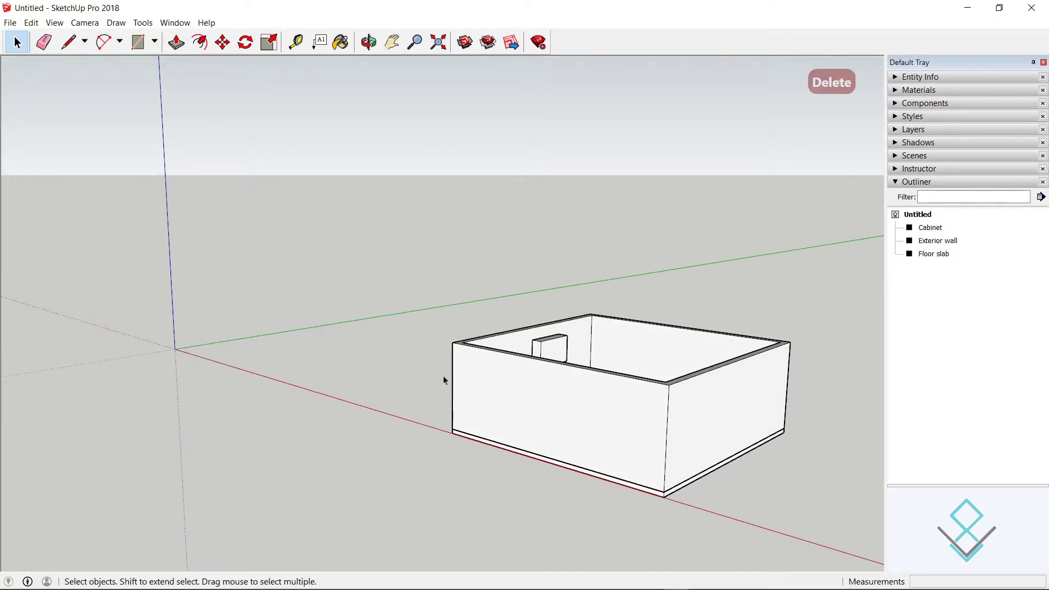
# Step: Move the Cabinet, Exterior wall and Floor slab groups together about 1883 cm to a spot beside the origin on the green axis
pyautogui.moveTo(386, 236); pyautogui.dragTo(853, 520)
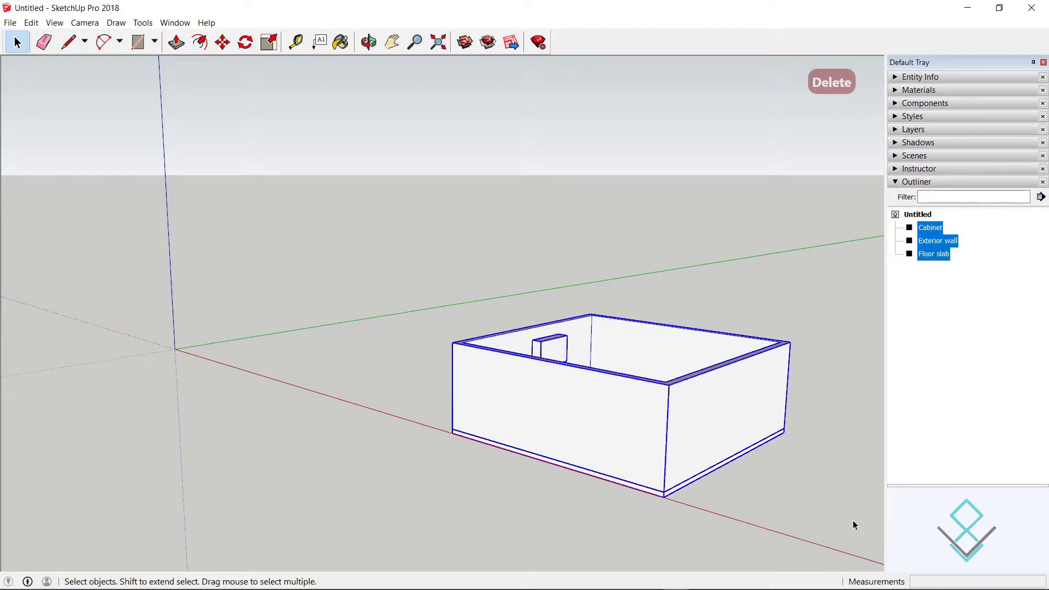
pyautogui.press('m')
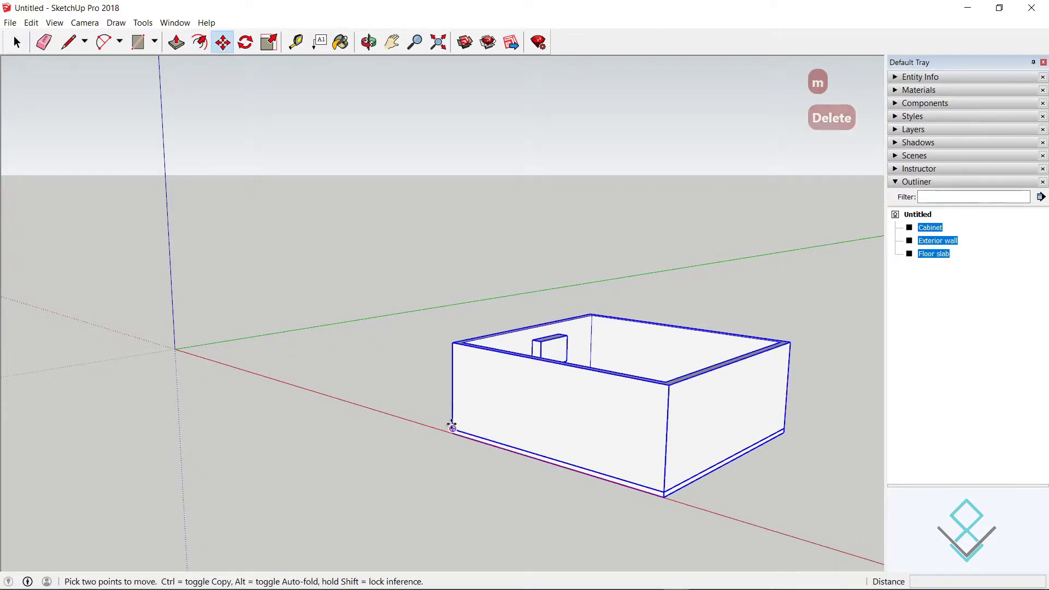
pyautogui.click(452, 431)
pyautogui.click(199, 346)
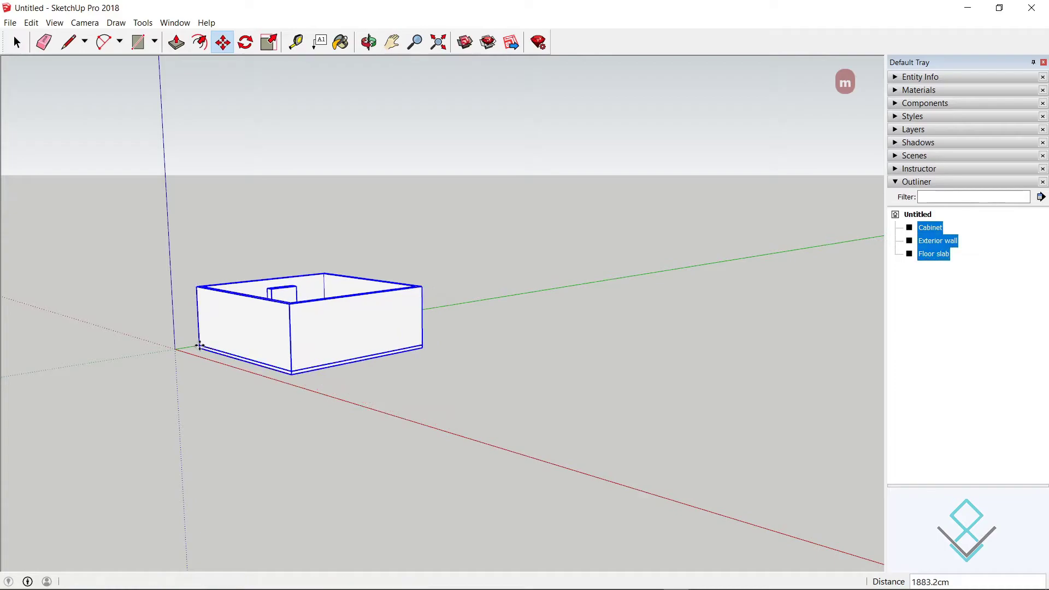
pyautogui.moveTo(276, 442); pyautogui.dragTo(427, 489, button='middle')
pyautogui.press('space')
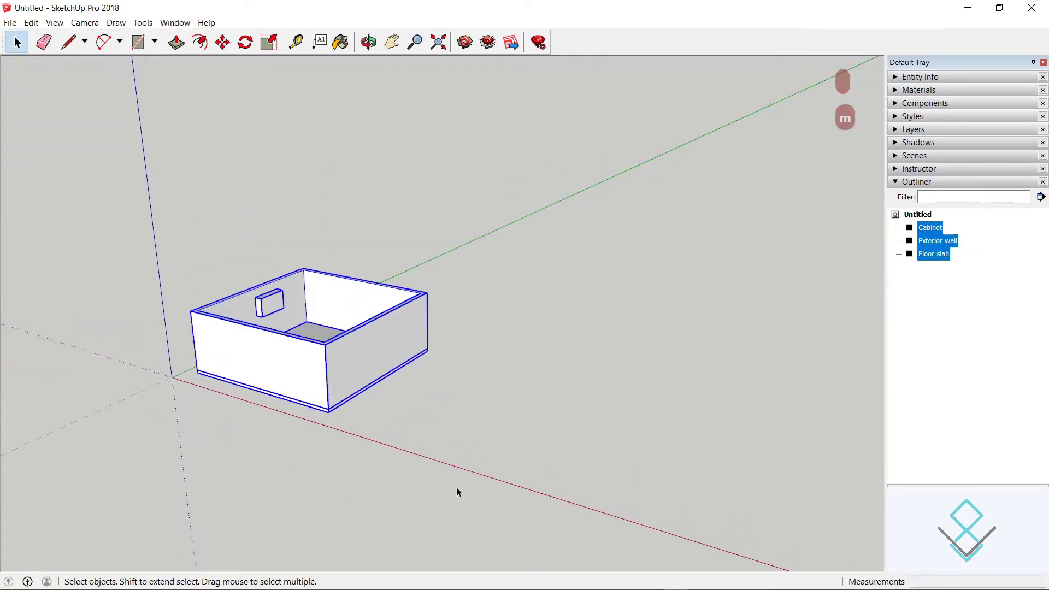
# Step: Draw a large ground rectangle that surrounds the room on all sides
pyautogui.scroll(-3, 456, 488)
pyautogui.press('r')
pyautogui.click(319, 324)
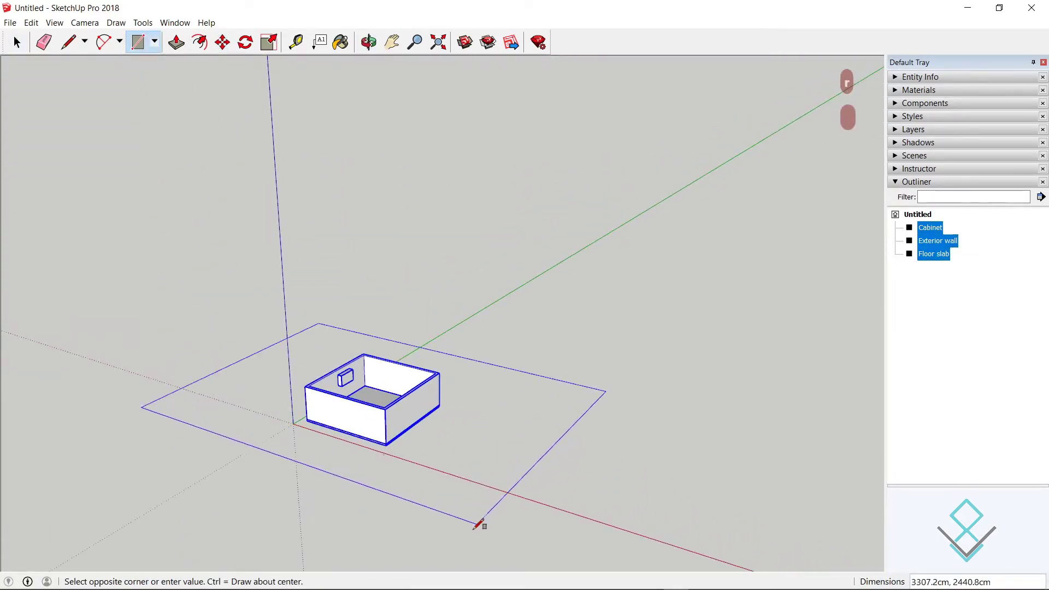
pyautogui.click(440, 531)
pyautogui.press('space')
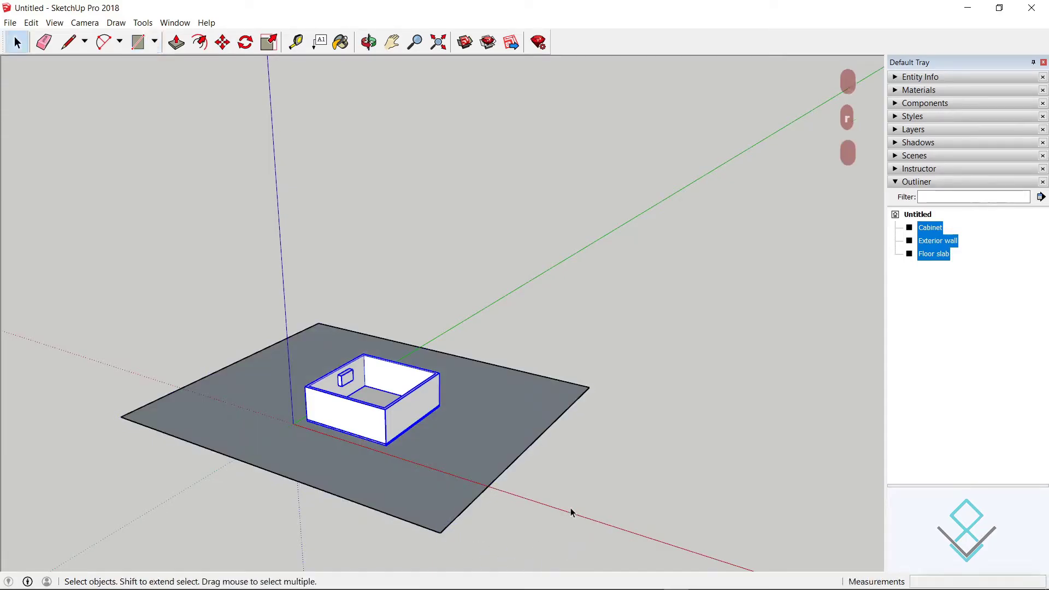
# Step: Make the large ground rectangle a group and rename it Site
pyautogui.click(564, 477)
pyautogui.click(483, 406)
pyautogui.rightClick(483, 405)
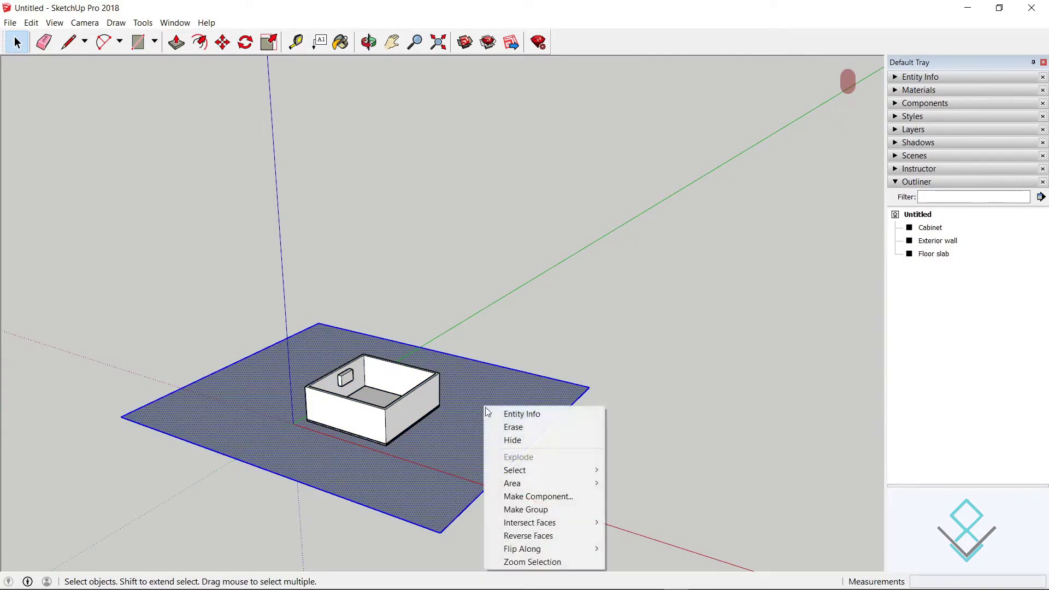
pyautogui.click(547, 509)
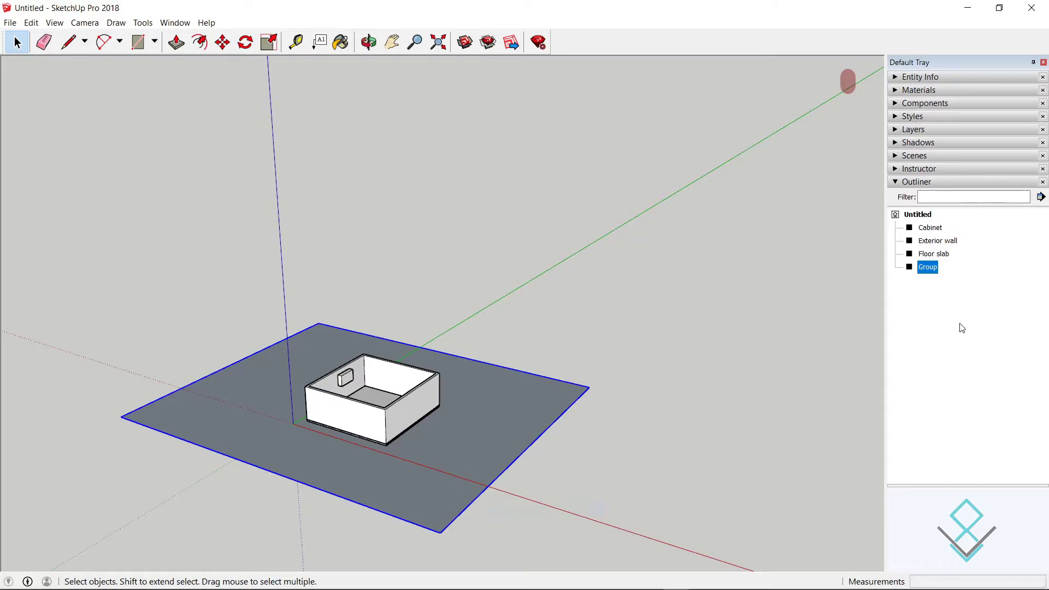
pyautogui.rightClick(924, 267)
pyautogui.click(965, 458)
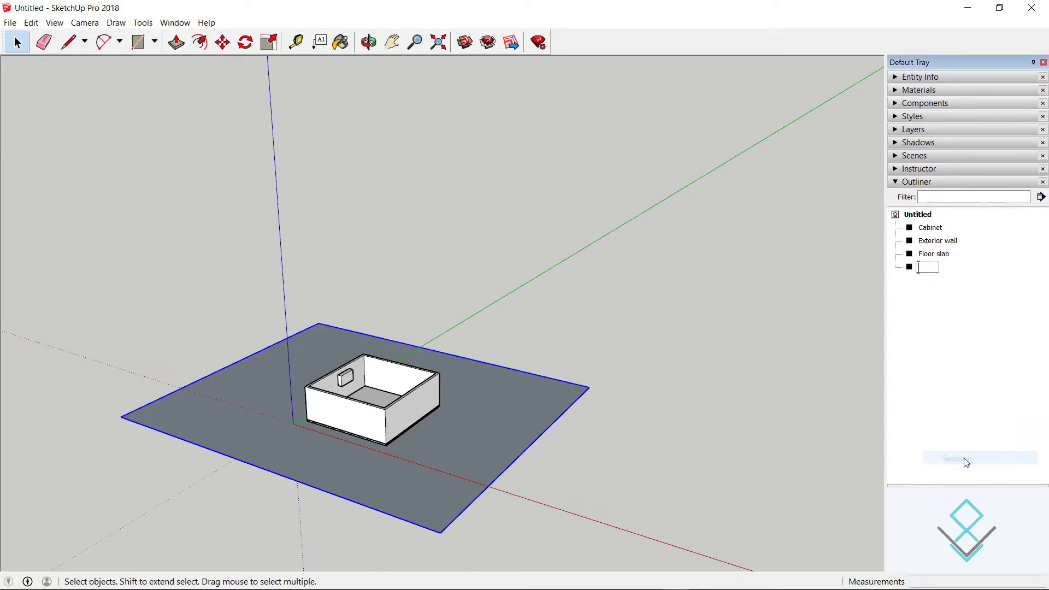
pyautogui.write('Site')
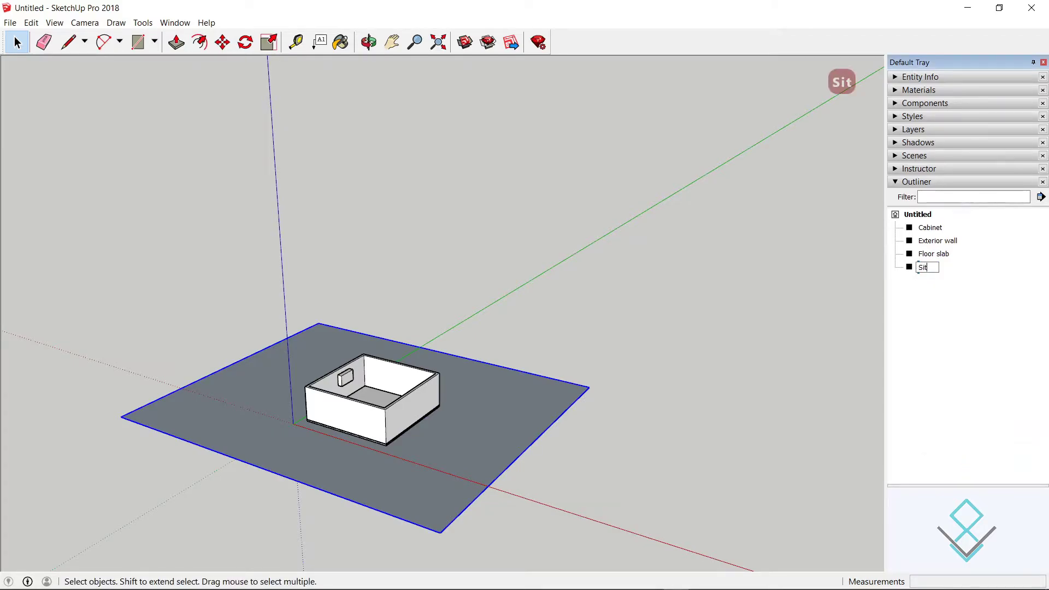
pyautogui.press('Return')
pyautogui.click(655, 501)
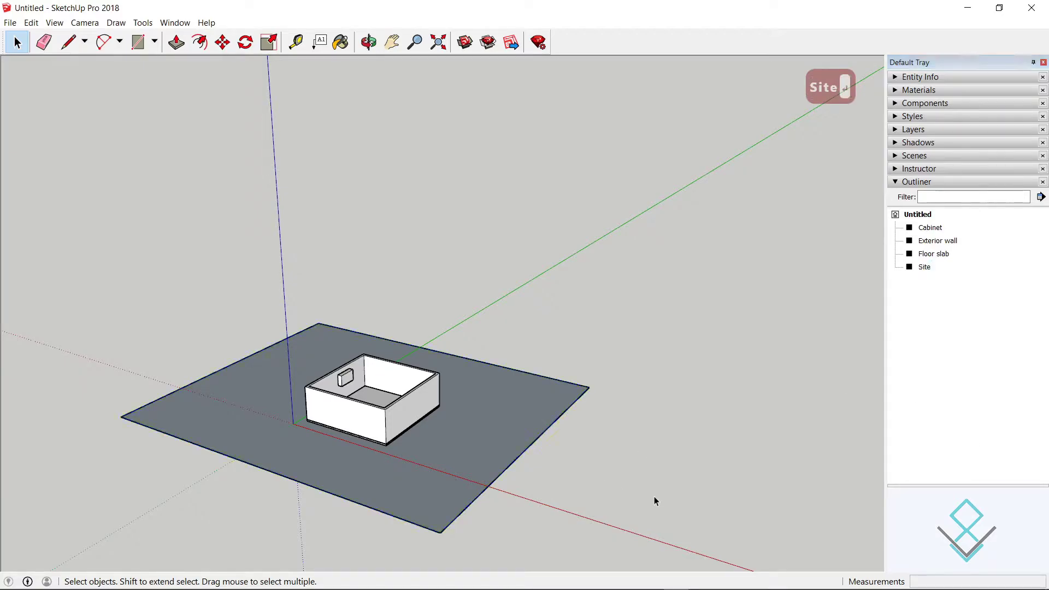
# Step: Draw a 45 by 45 cm rectangle on the ground just outside the Site's front corner
pyautogui.moveTo(528, 506); pyautogui.dragTo(503, 496, button='middle')
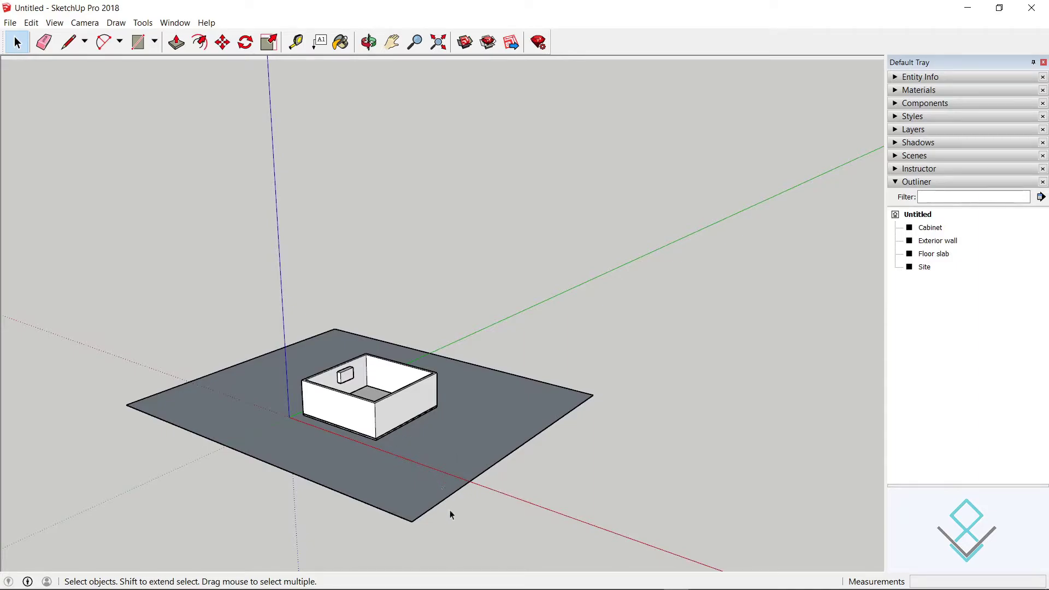
pyautogui.moveTo(462, 513); pyautogui.dragTo(402, 477, button='middle')
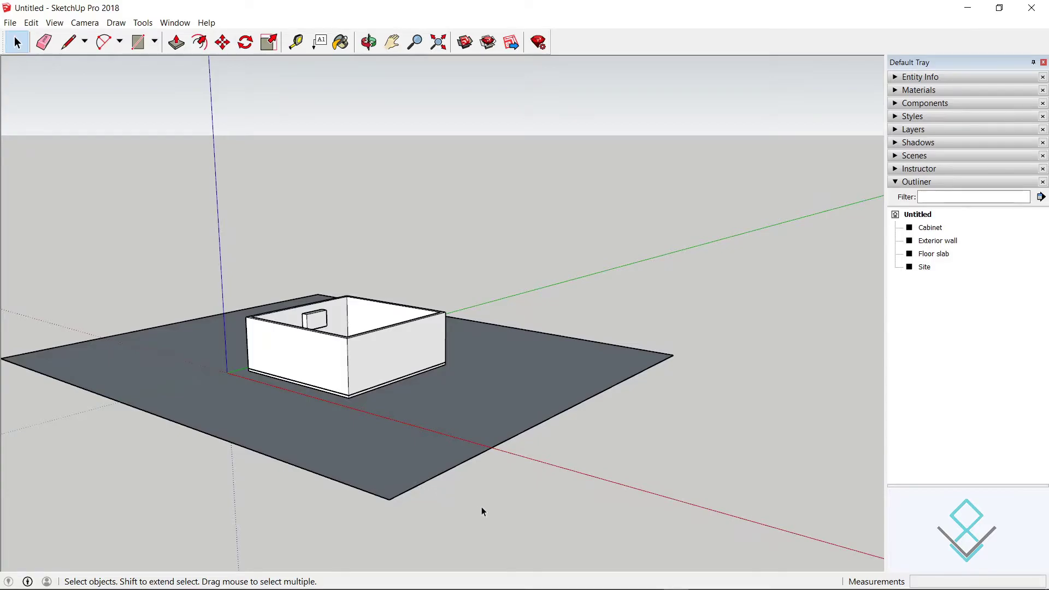
pyautogui.moveTo(476, 508); pyautogui.dragTo(510, 533, button='middle')
pyautogui.scroll(-3, 402, 434)
pyautogui.scroll(5, 464, 483)
pyautogui.scroll(1, 412, 483)
pyautogui.press('r')
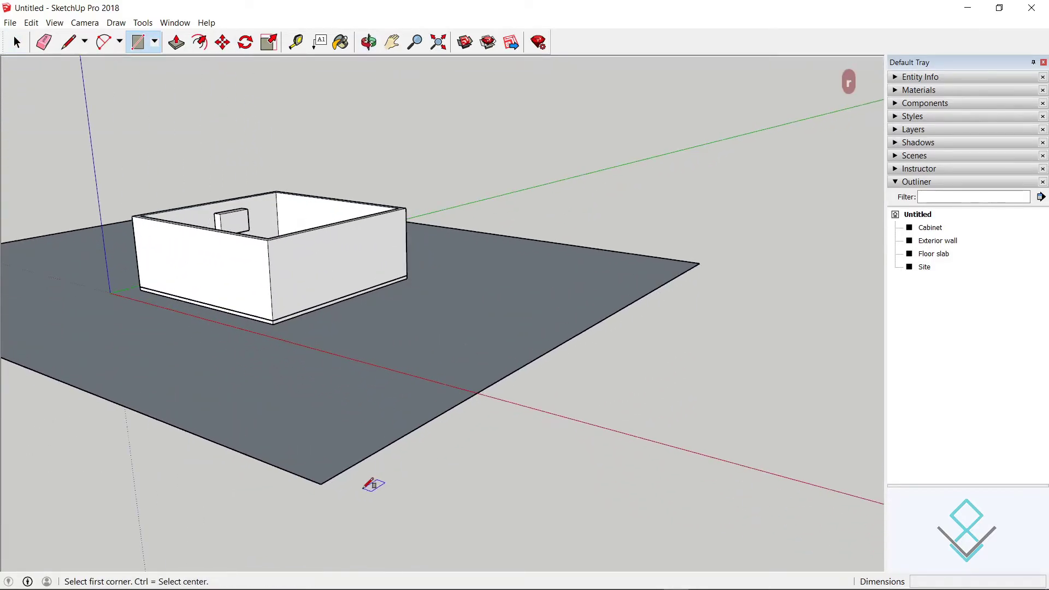
pyautogui.click(364, 485)
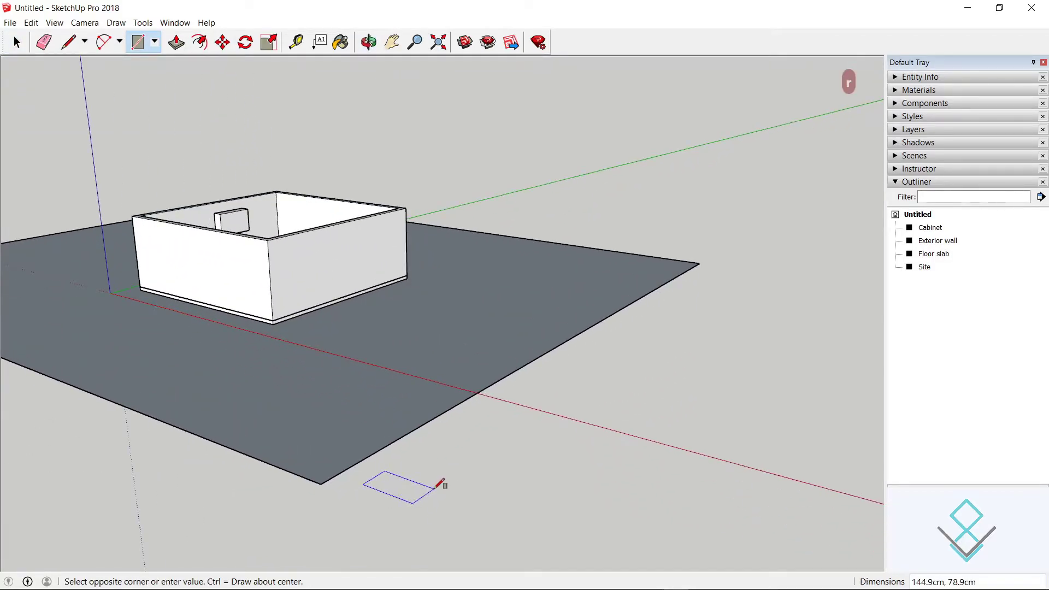
pyautogui.write('45,45')
pyautogui.press('Return')
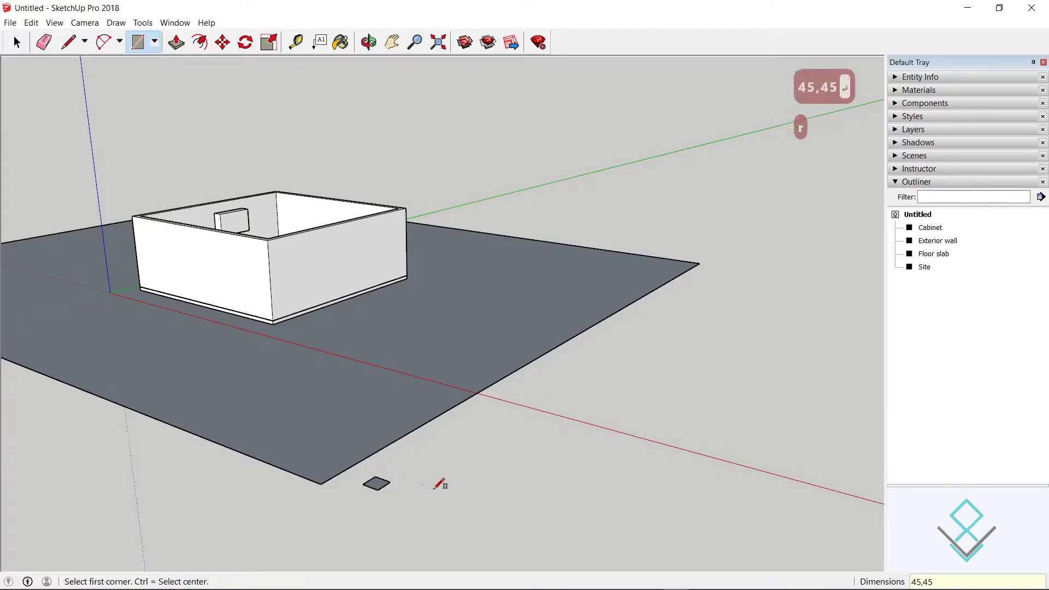
# Step: Turn the small square into a component with the definition name Pillar
pyautogui.scroll(5, 382, 484)
pyautogui.press('space')
pyautogui.click(395, 486)
pyautogui.rightClick(395, 483)
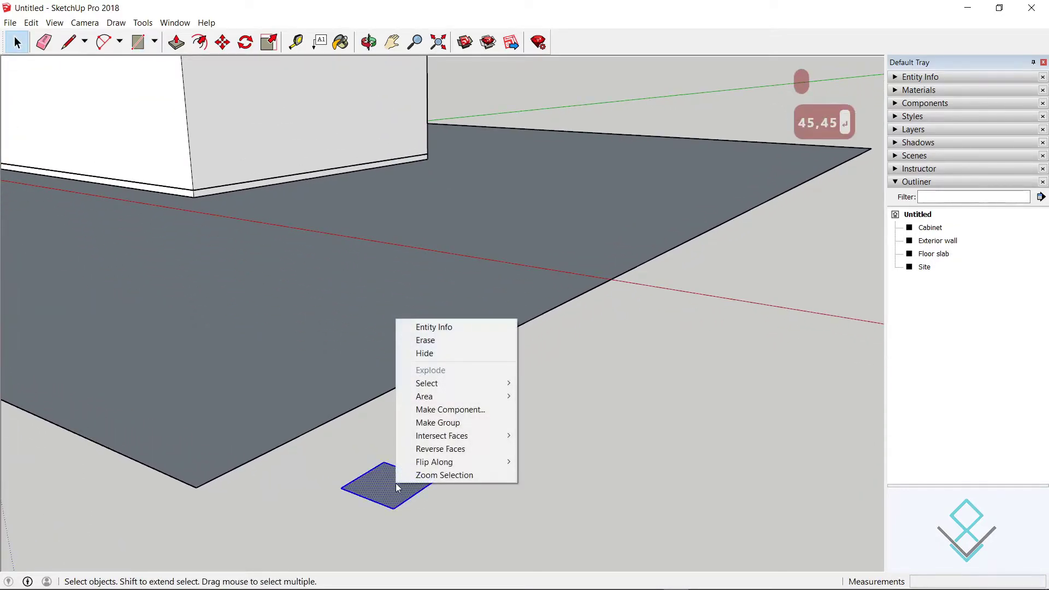
pyautogui.click(470, 414)
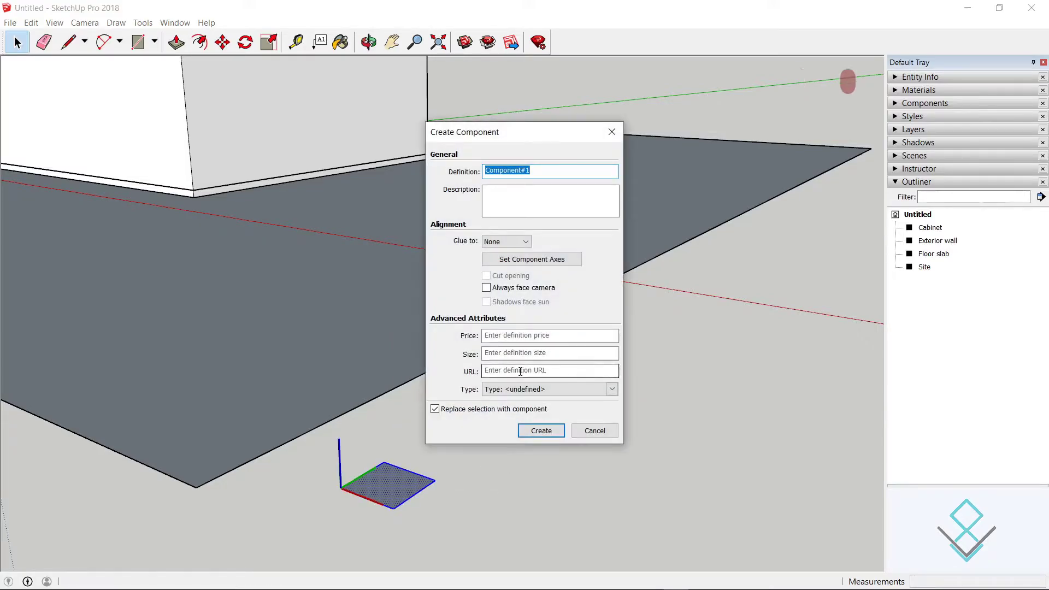
pyautogui.press('BackSpace')
pyautogui.write('P')
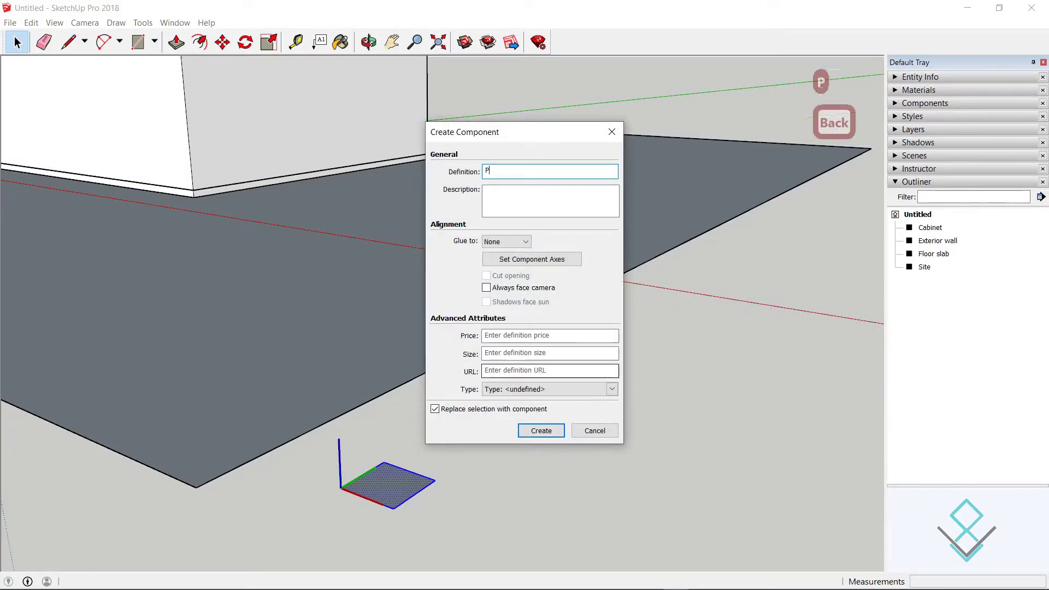
pyautogui.write('illar')
pyautogui.press('Return')
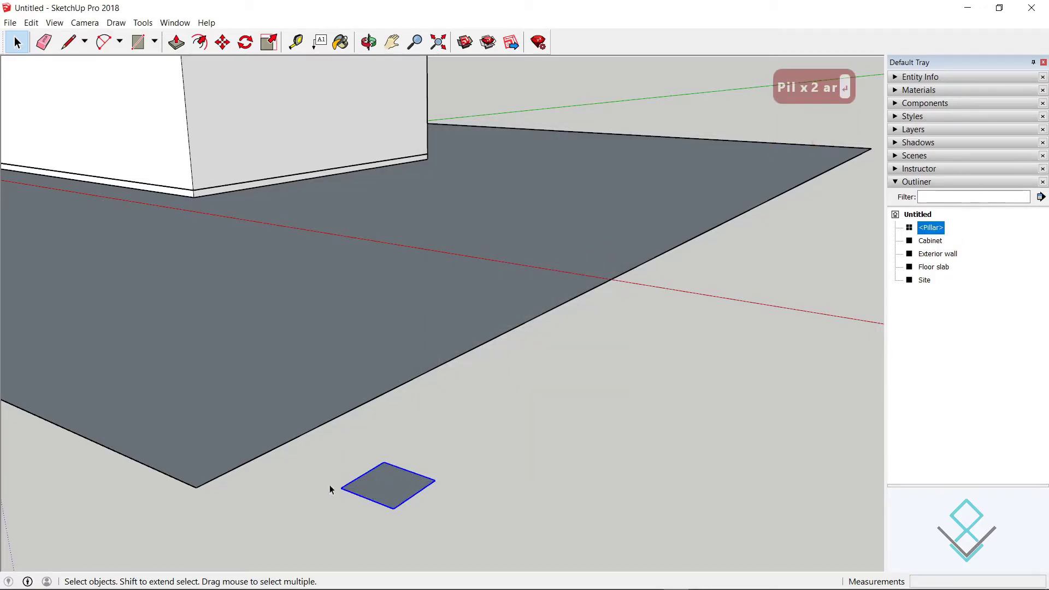
# Step: Move the Pillar component by its corner onto the Site's front corner
pyautogui.press('m')
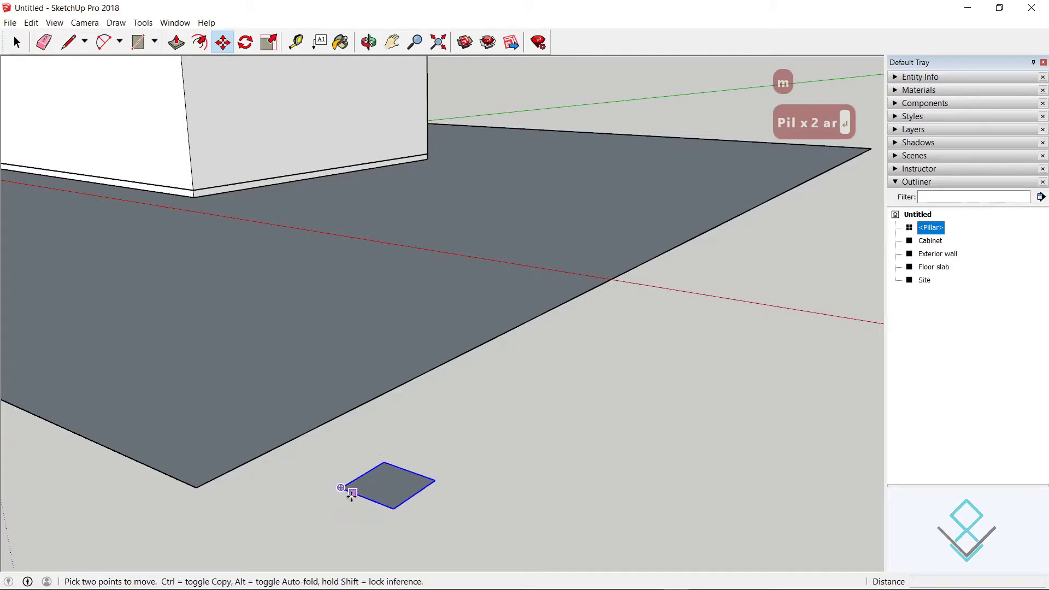
pyautogui.click(342, 487)
pyautogui.click(196, 487)
pyautogui.scroll(-3, 246, 558)
pyautogui.scroll(3, 194, 463)
pyautogui.scroll(-5, 199, 468)
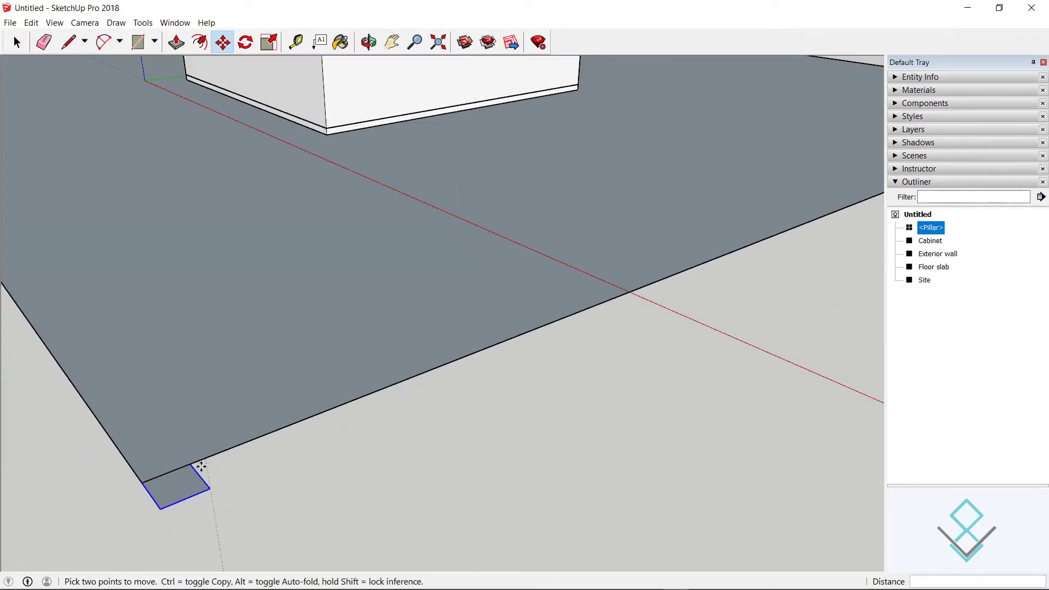
pyautogui.moveTo(328, 442); pyautogui.dragTo(363, 426, button='middle')
# Step: Copy the Pillar 200 cm along the Site's edge and repeat the copy as an array of x6
pyautogui.press('m')
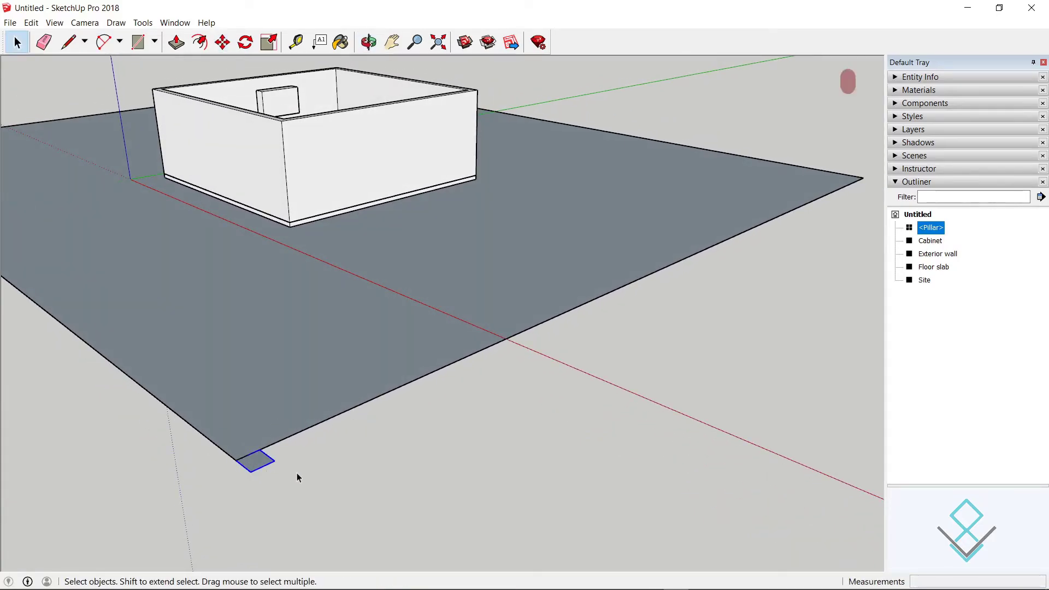
pyautogui.click(263, 449)
pyautogui.press('ctrl')
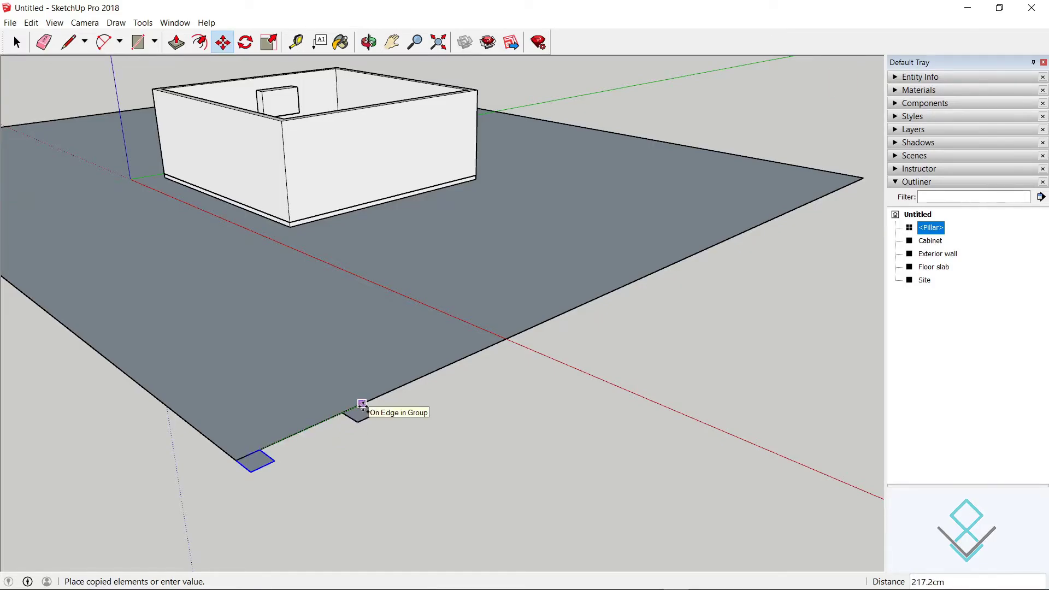
pyautogui.write('200')
pyautogui.press('Return')
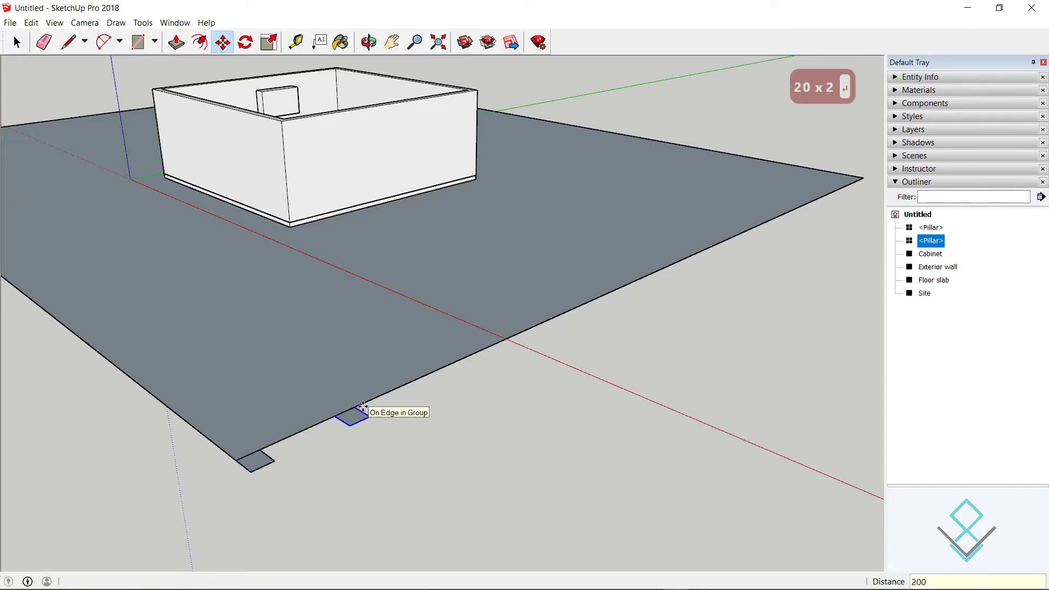
pyautogui.write('x')
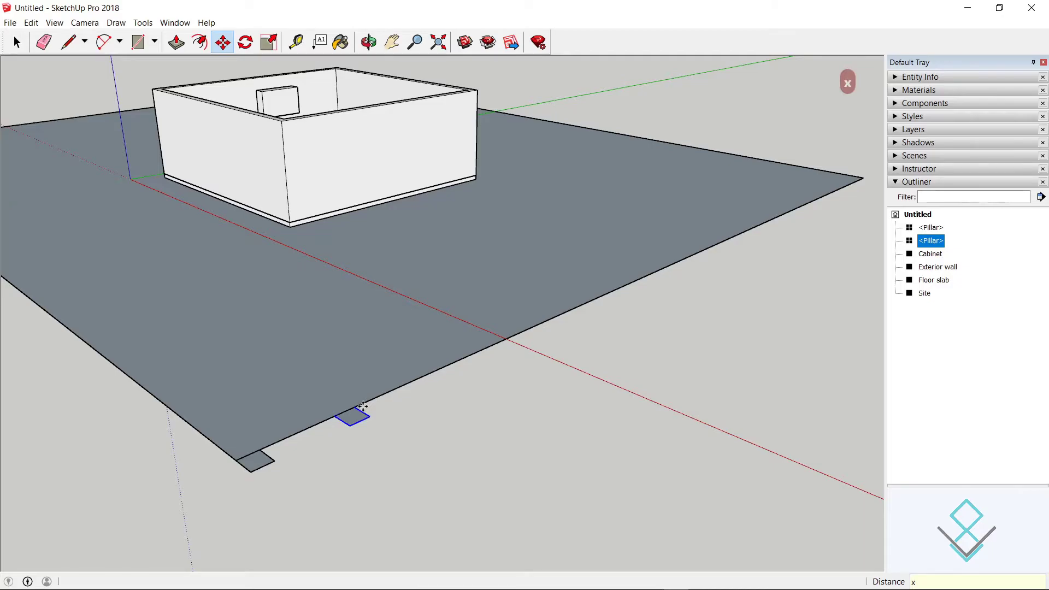
pyautogui.write('6')
pyautogui.press('Return')
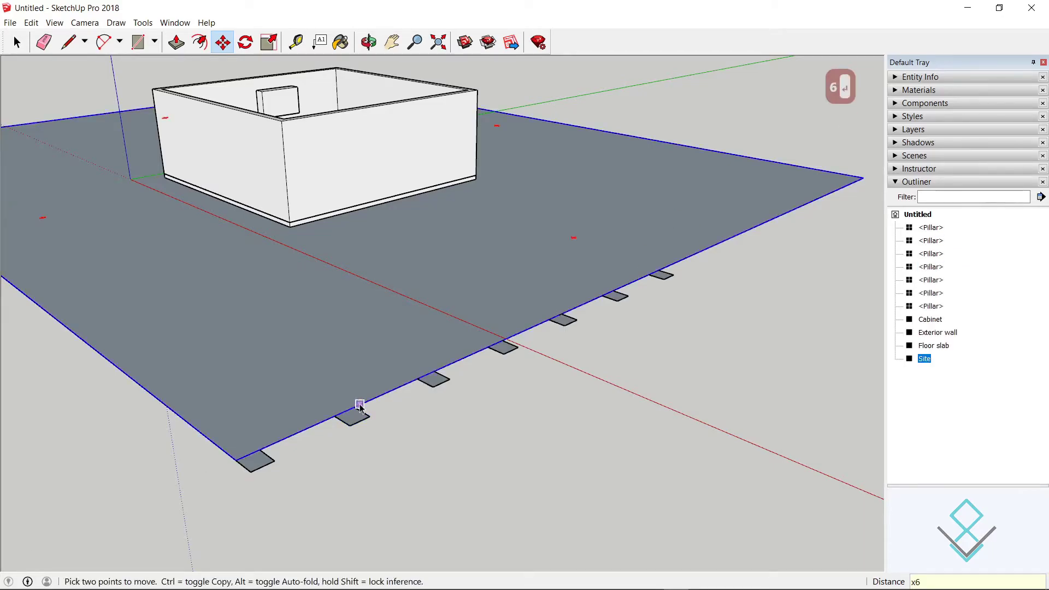
pyautogui.press('space')
# Step: Draw a 155 by 30 cm rectangle along the Site's edge between the first two pillars
pyautogui.scroll(3, 447, 459)
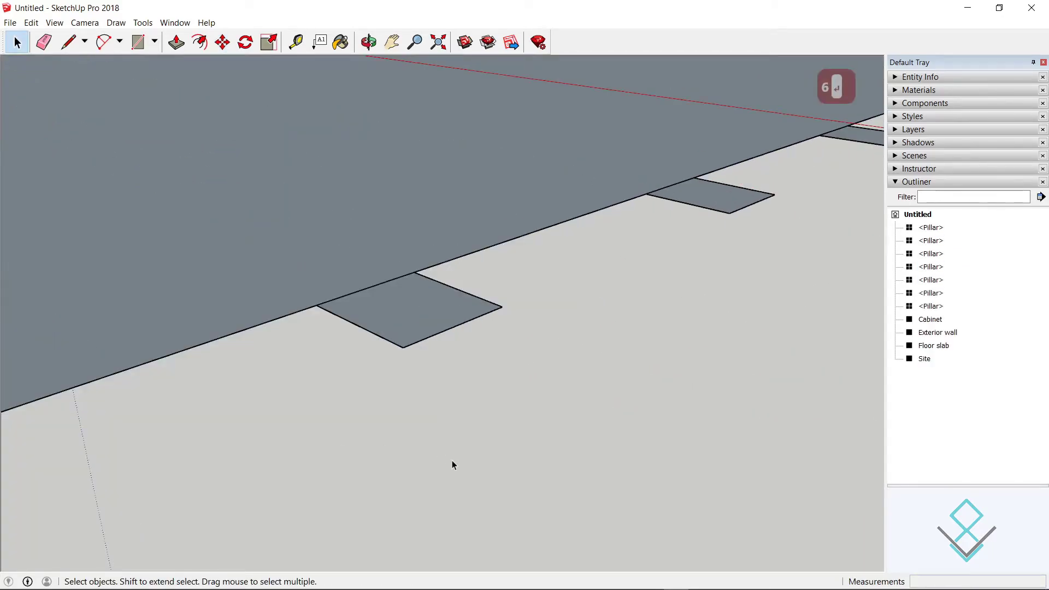
pyautogui.scroll(-3, 444, 475)
pyautogui.scroll(2, 383, 473)
pyautogui.press('r')
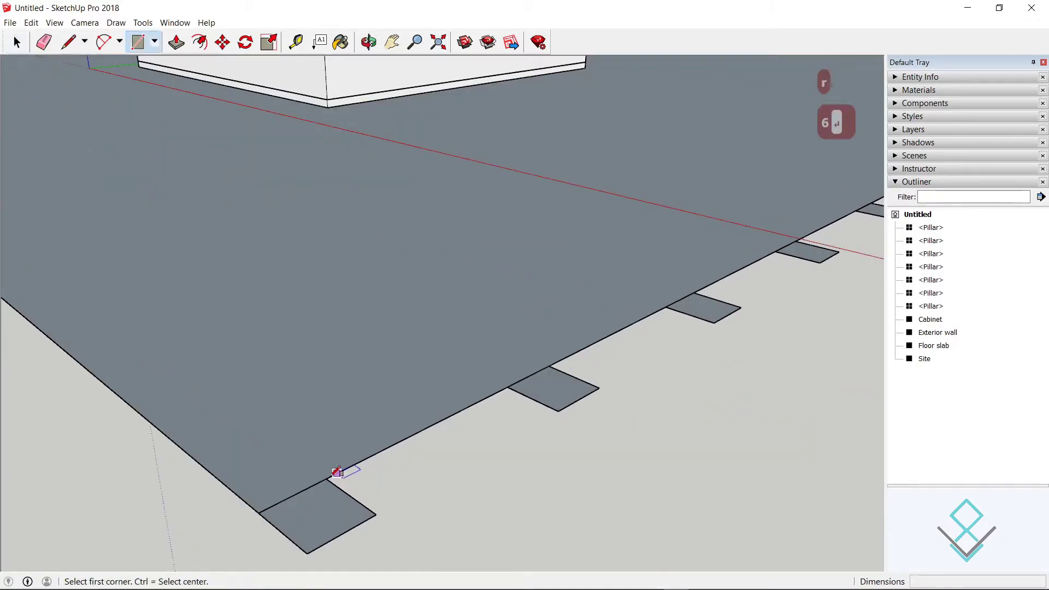
pyautogui.click(326, 478)
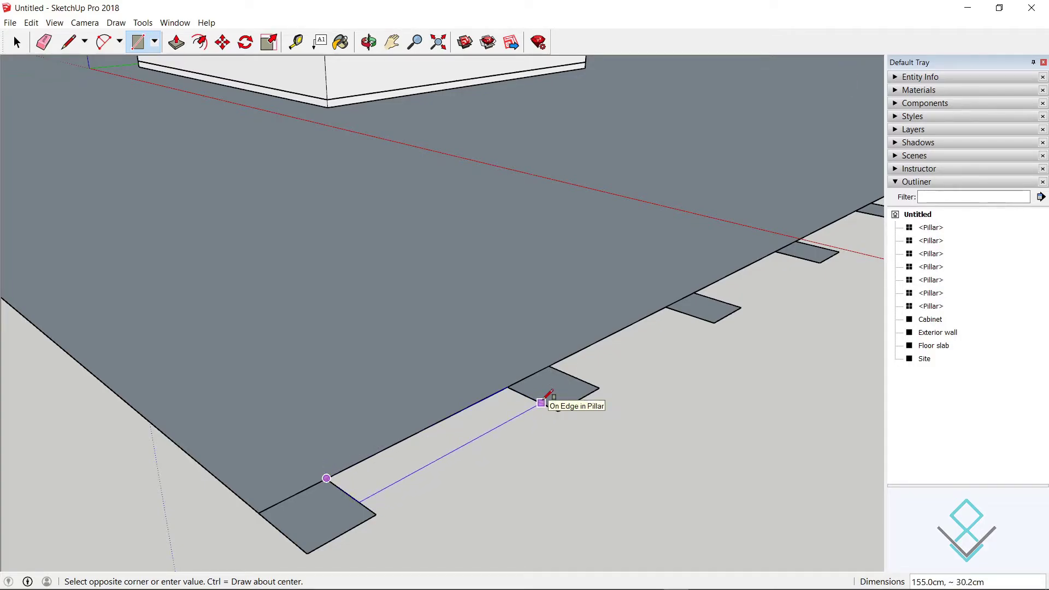
pyautogui.write('15')
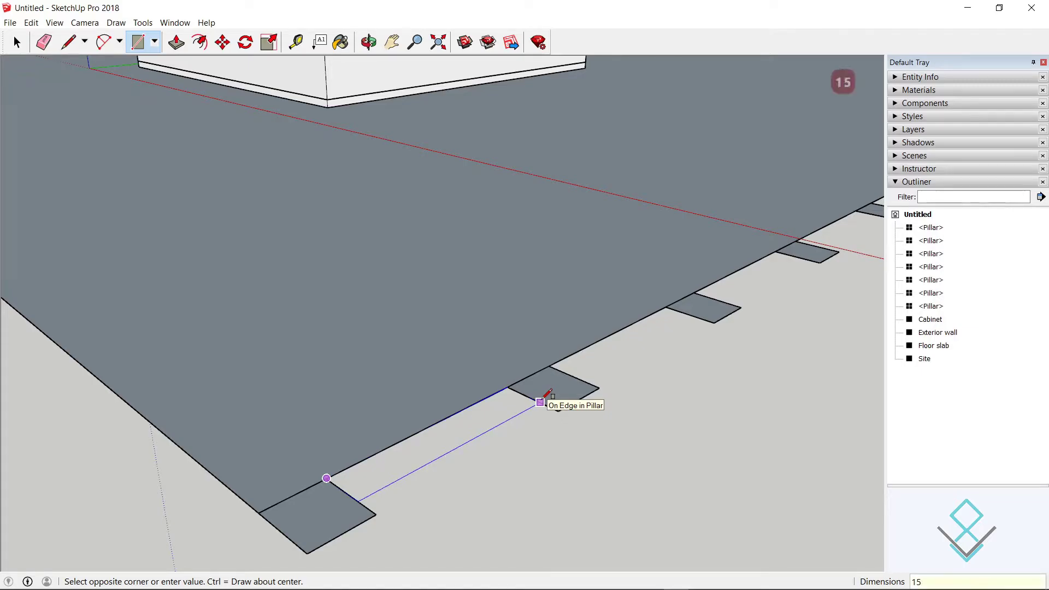
pyautogui.write('5,30')
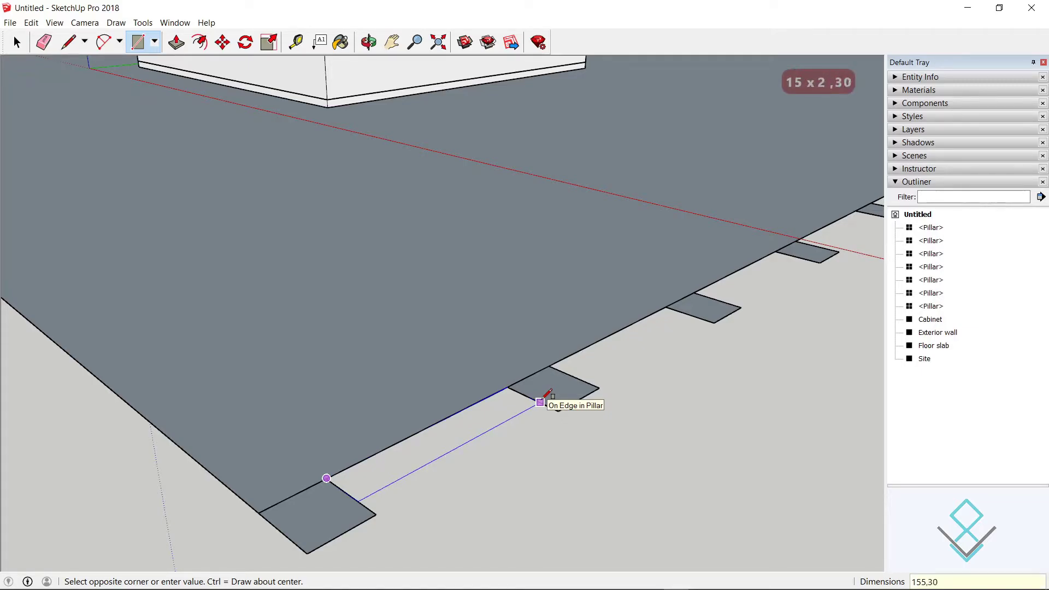
pyautogui.press('Return')
pyautogui.press('space')
pyautogui.rightClick(471, 422)
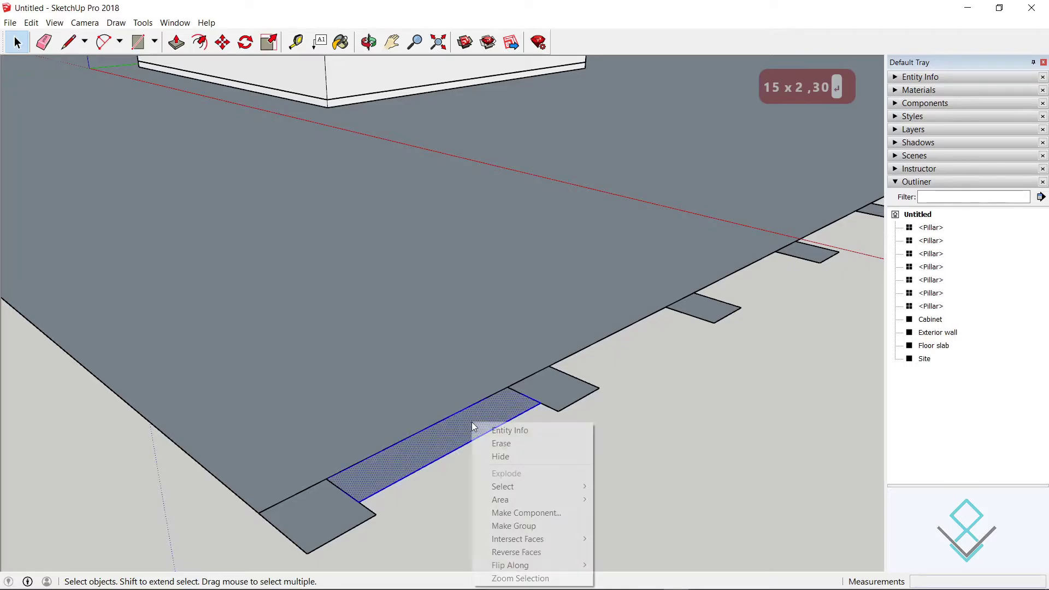
pyautogui.click(556, 527)
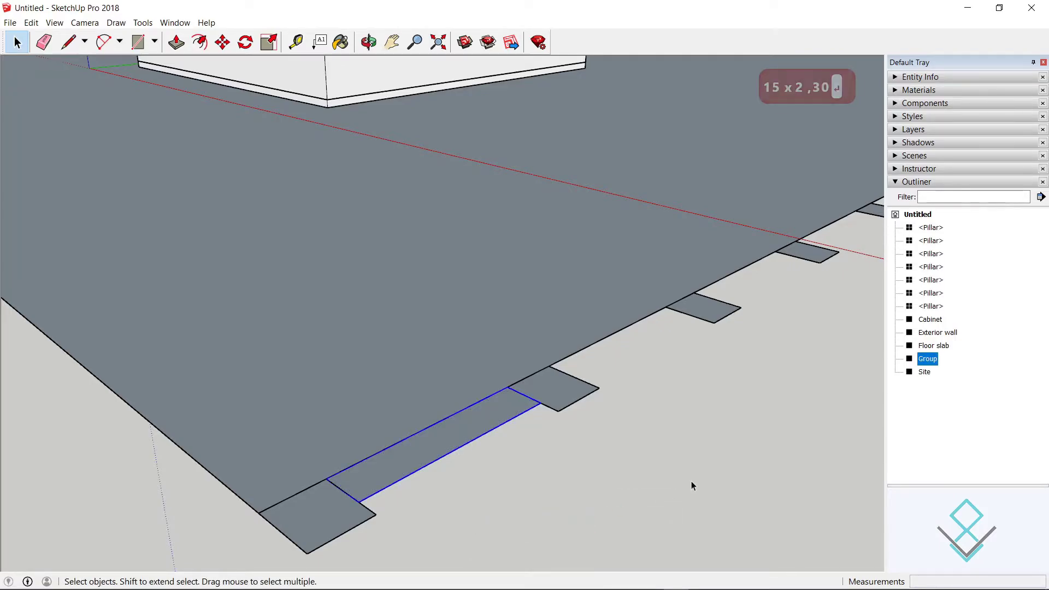
pyautogui.hotkey('ctrl', 'z')
# Step: Turn the rectangle between the first two pillars into a component with the definition name "Wall - Compound wall"
pyautogui.rightClick(493, 420)
pyautogui.click(543, 503)
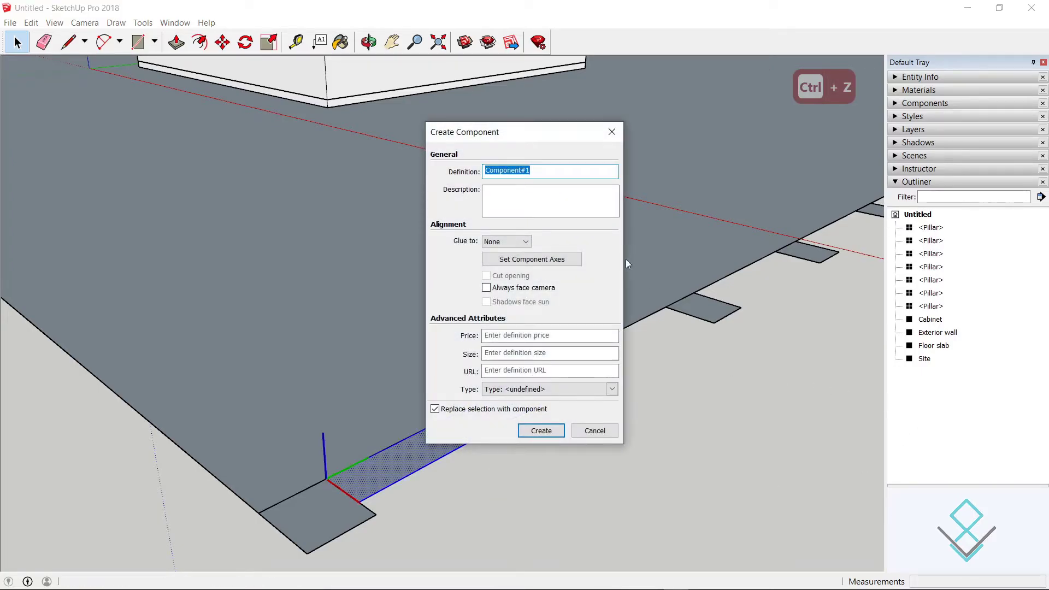
pyautogui.press('BackSpace')
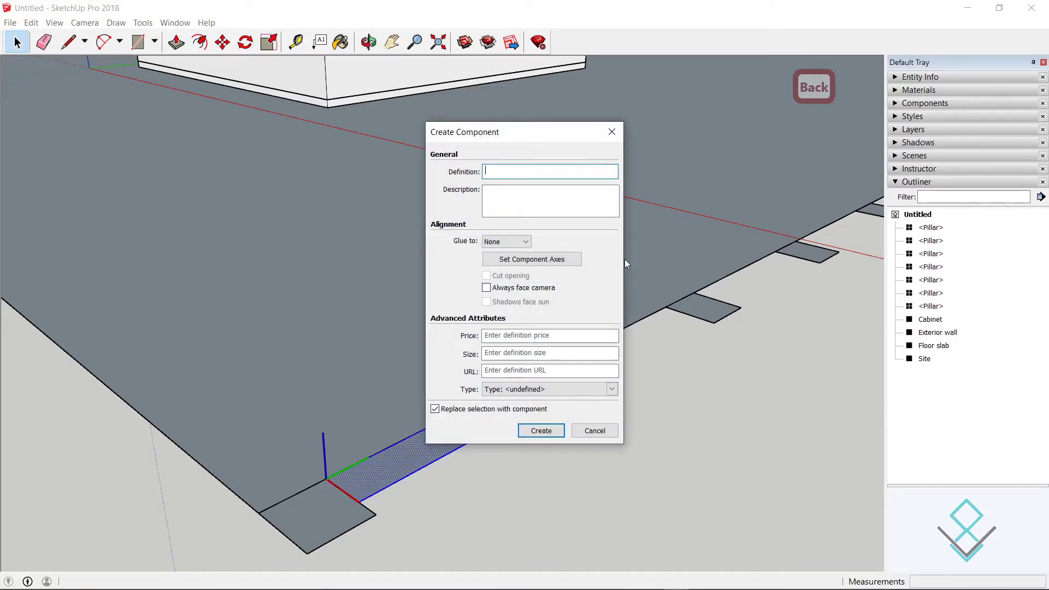
pyautogui.write('Wall ')
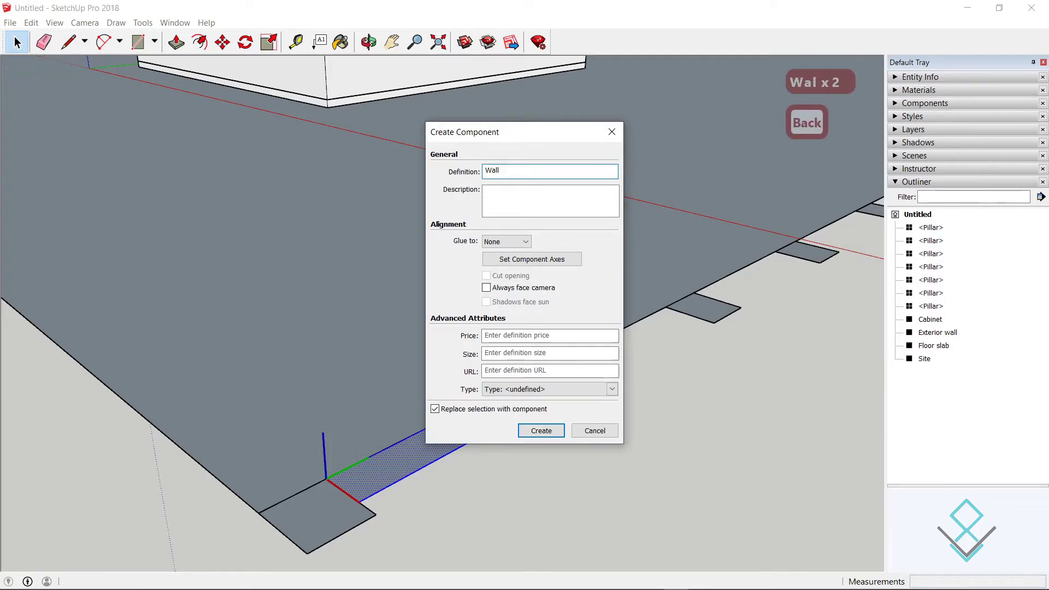
pyautogui.write('- Compound')
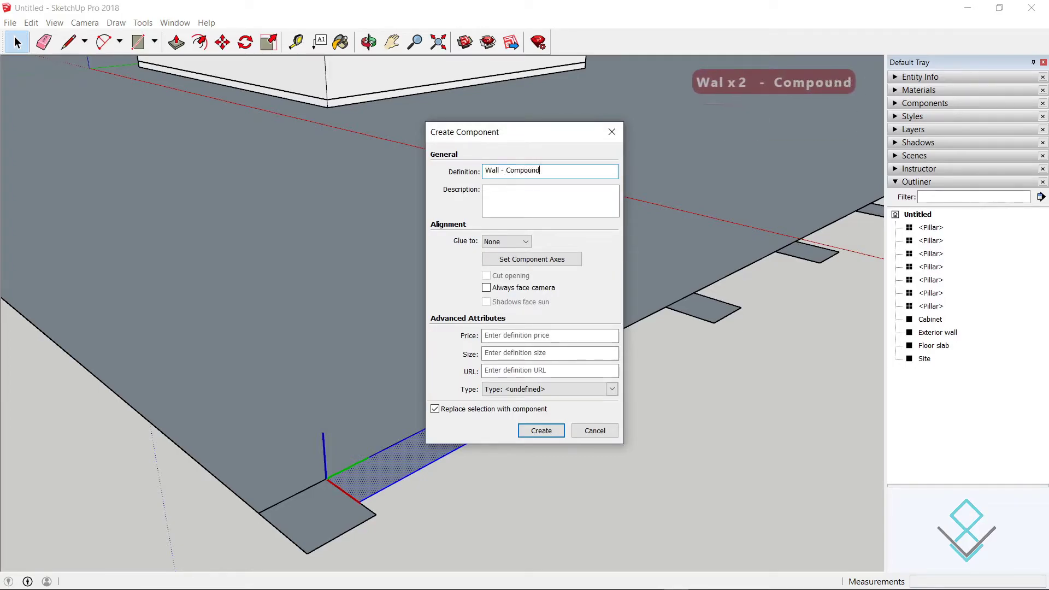
pyautogui.write(' wall')
pyautogui.press('Return')
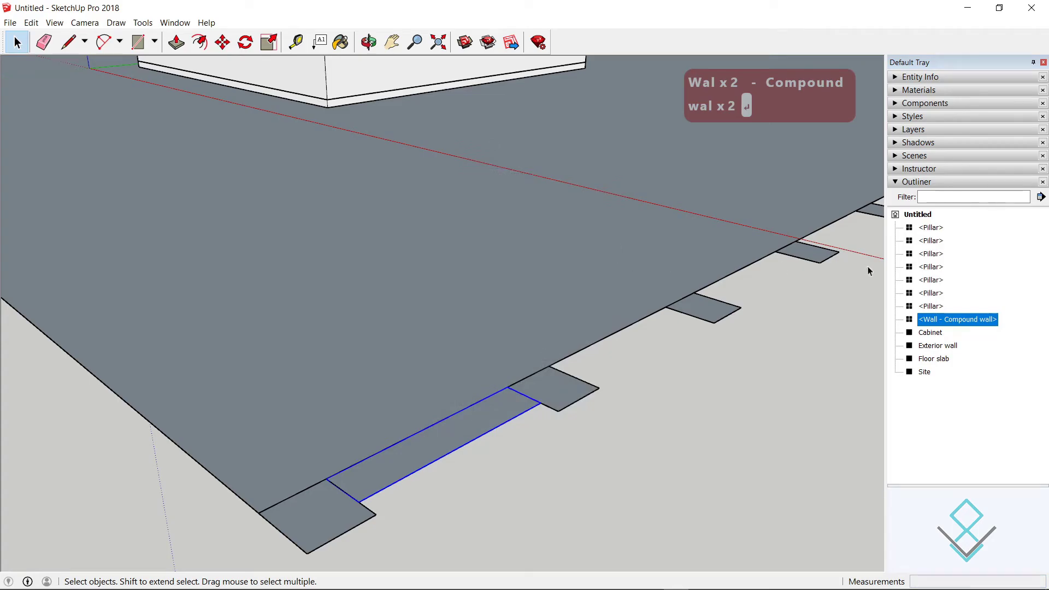
pyautogui.click(816, 424)
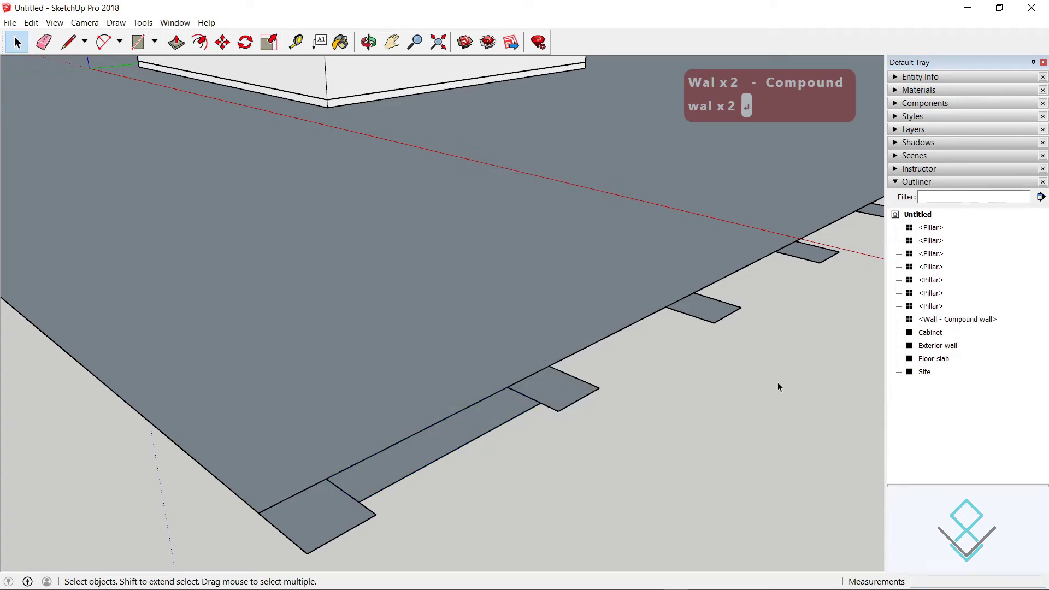
# Step: Group all the Pillar components together with the Wall - Compound wall component
pyautogui.scroll(-3, 382, 492)
pyautogui.moveTo(400, 491); pyautogui.dragTo(414, 440, button='middle')
pyautogui.scroll(2, 486, 416)
pyautogui.moveTo(486, 410); pyautogui.dragTo(467, 221, button='middle')
pyautogui.moveTo(479, 208); pyautogui.dragTo(659, 510)
pyautogui.moveTo(659, 510); pyautogui.dragTo(402, 428, button='middle')
pyautogui.scroll(4, 365, 386)
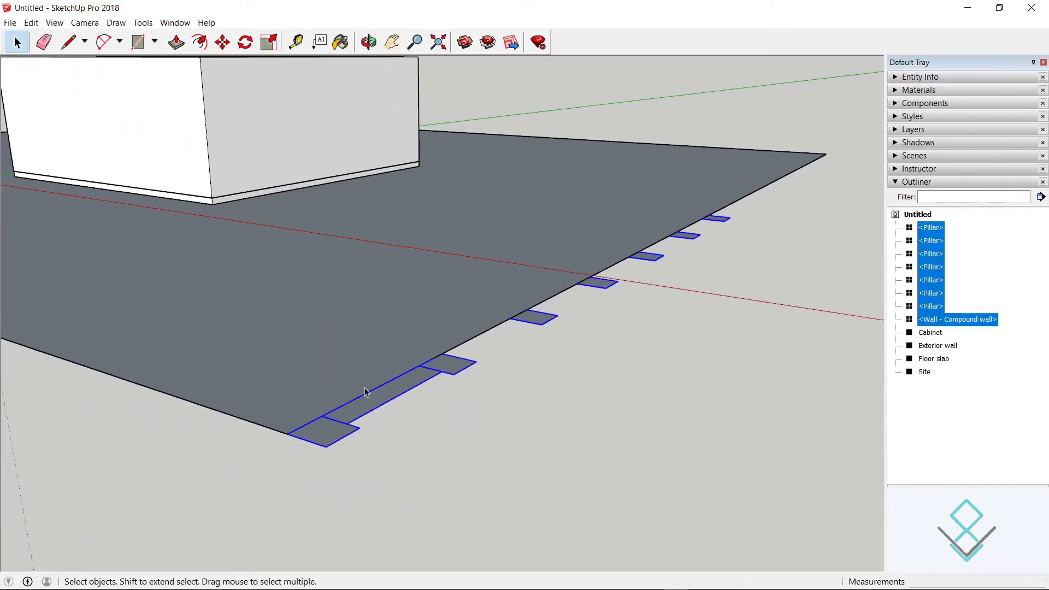
pyautogui.rightClick(368, 396)
pyautogui.click(443, 323)
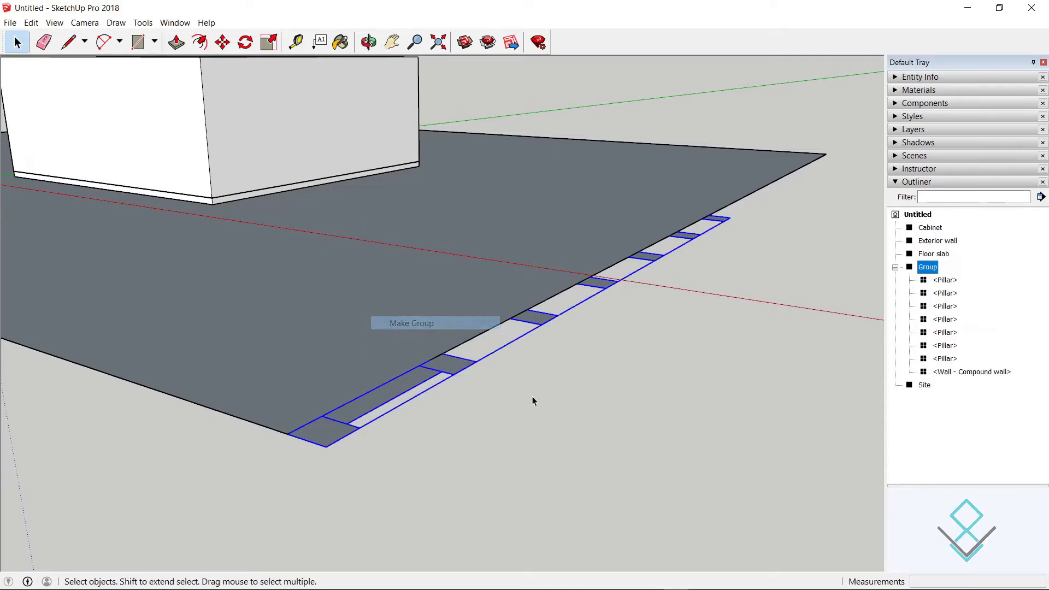
# Step: Open the new group of pillars and wall for editing
pyautogui.moveTo(515, 385); pyautogui.dragTo(447, 406, button='middle')
pyautogui.doubleClick(350, 380)
pyautogui.scroll(-10, 451, 474)
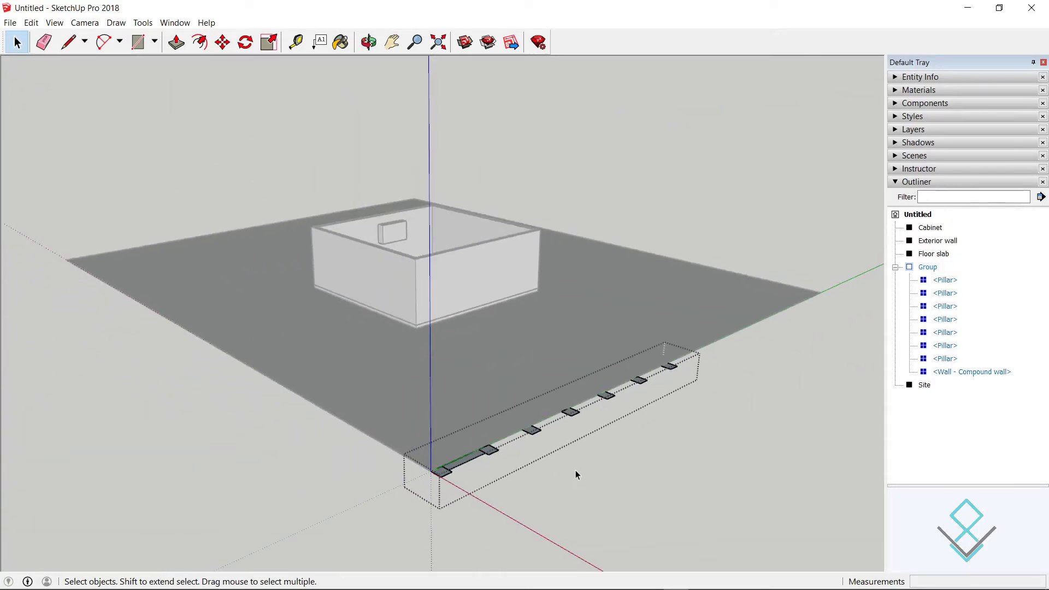
pyautogui.scroll(5, 492, 458)
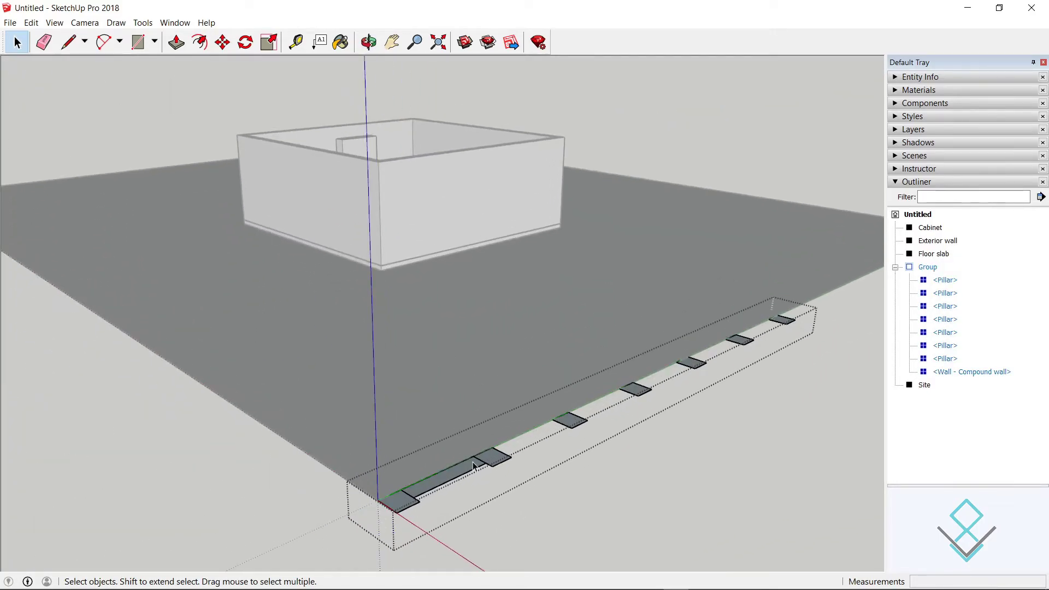
pyautogui.moveTo(512, 473)
pyautogui.mouseDown(button='middle')
pyautogui.moveTo(494, 461)
pyautogui.moveTo(506, 474)
pyautogui.mouseUp(button='middle')
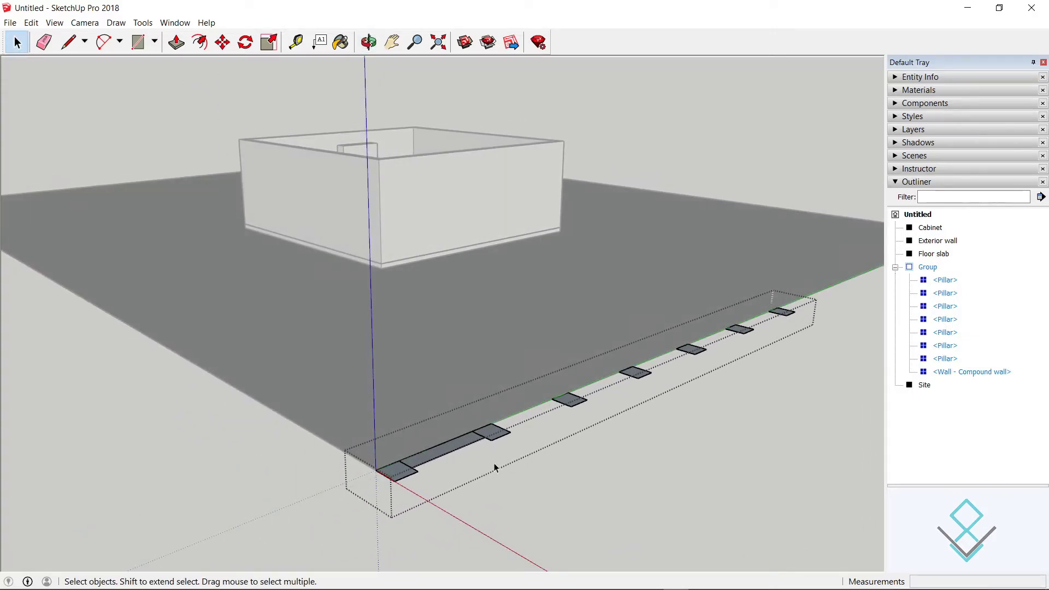
pyautogui.moveTo(487, 459); pyautogui.dragTo(372, 476, button='middle')
pyautogui.moveTo(162, 457); pyautogui.dragTo(218, 481, button='middle')
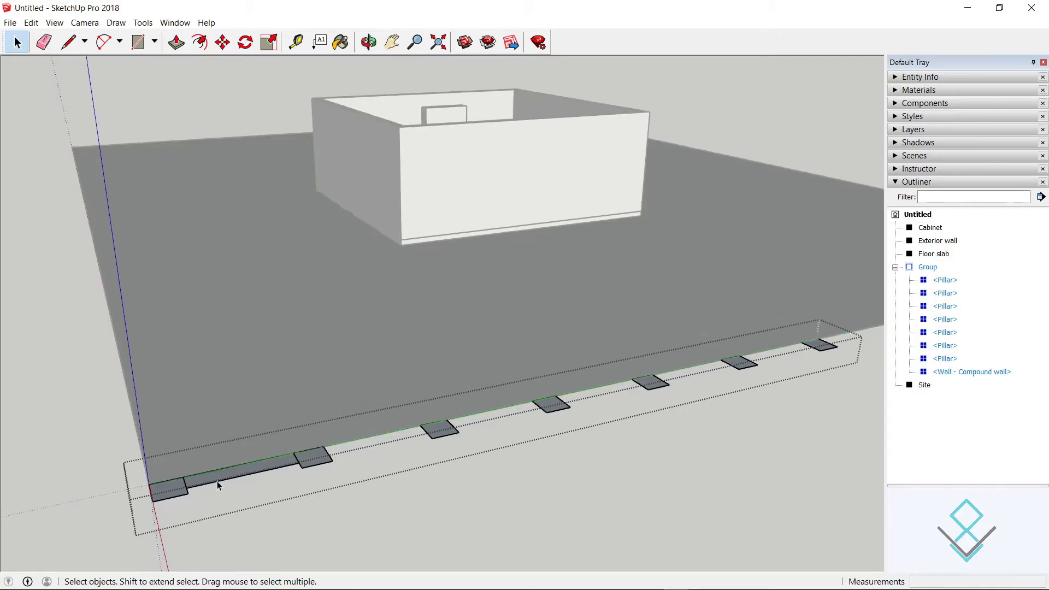
pyautogui.scroll(2, 218, 480)
pyautogui.scroll(-4, 445, 452)
pyautogui.moveTo(445, 451)
pyautogui.mouseDown(button='middle')
pyautogui.moveTo(424, 424)
pyautogui.moveTo(453, 434)
pyautogui.mouseUp(button='middle')
pyautogui.scroll(8, 454, 435)
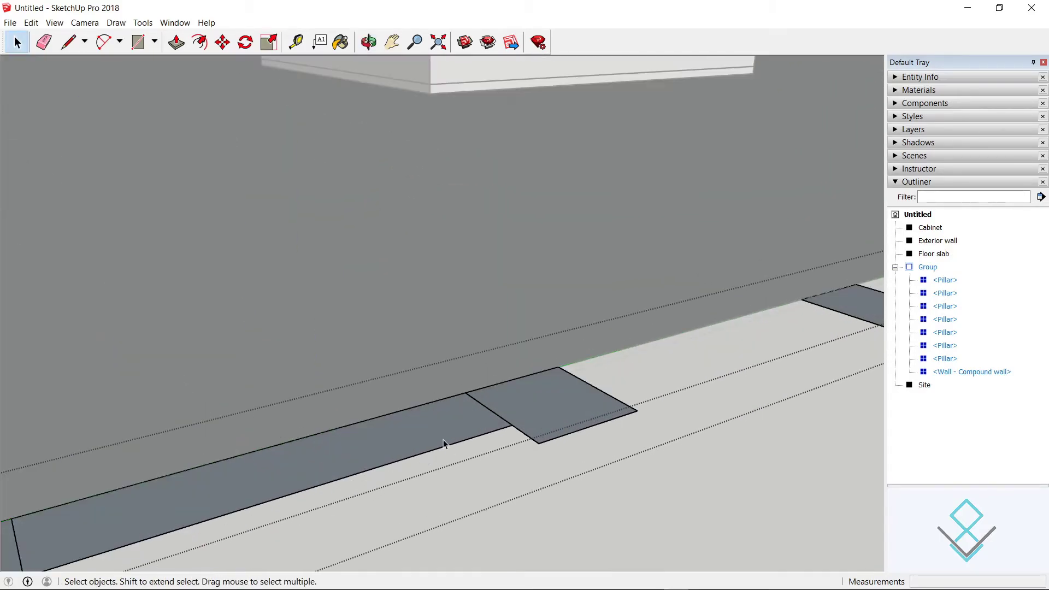
# Step: Copy the wall component 200 cm along the Site's edge to the next pillar gap and repeat the copy as an array of x6
pyautogui.click(446, 444)
pyautogui.scroll(-3, 549, 441)
pyautogui.press('m')
pyautogui.press('ctrl')
pyautogui.click(291, 478)
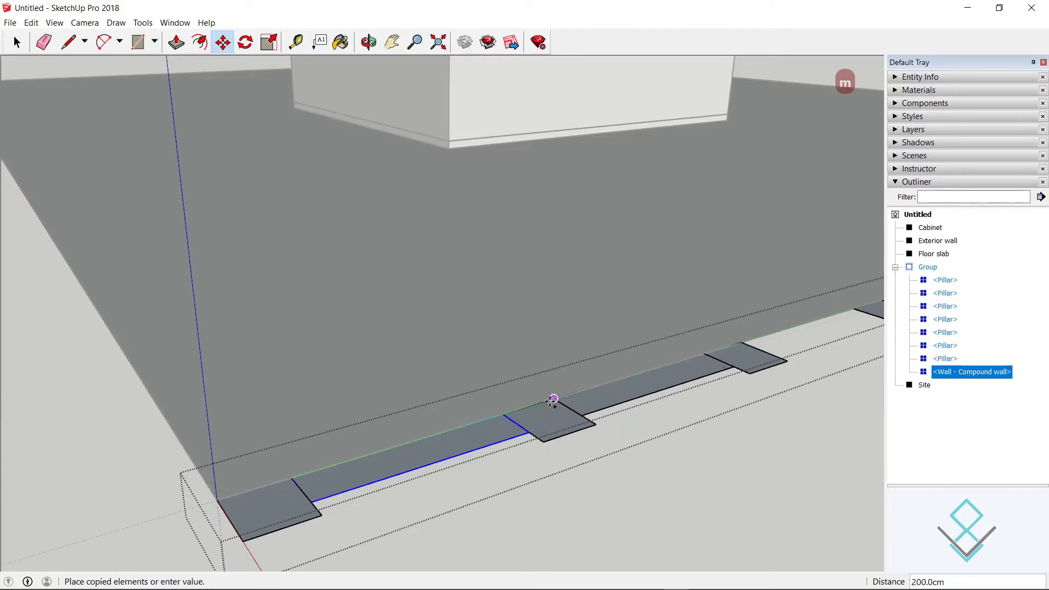
pyautogui.click(553, 401)
pyautogui.scroll(-5, 322, 418)
pyautogui.write('x6')
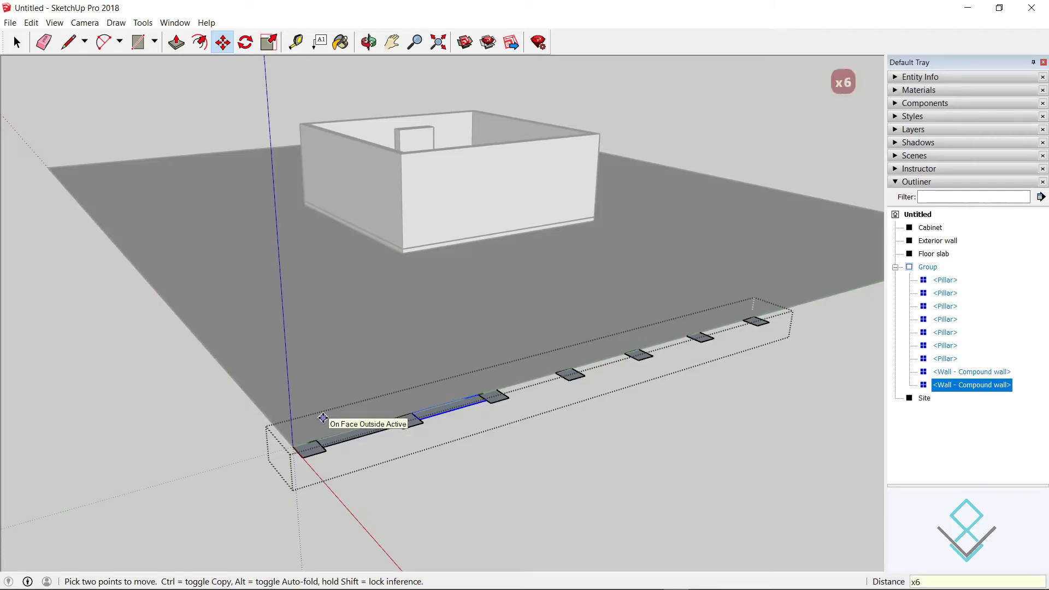
pyautogui.press('Return')
pyautogui.press('space')
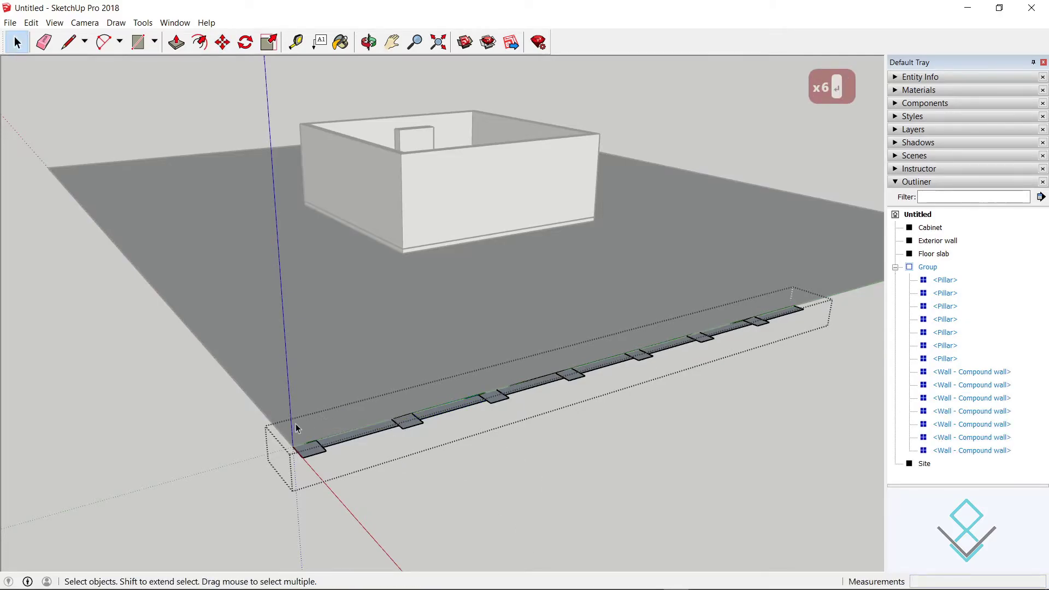
# Step: Inside the corner Pillar component, extrude the square face upward 250 cm with Push/Pull
pyautogui.scroll(3, 300, 425)
pyautogui.scroll(2, 325, 477)
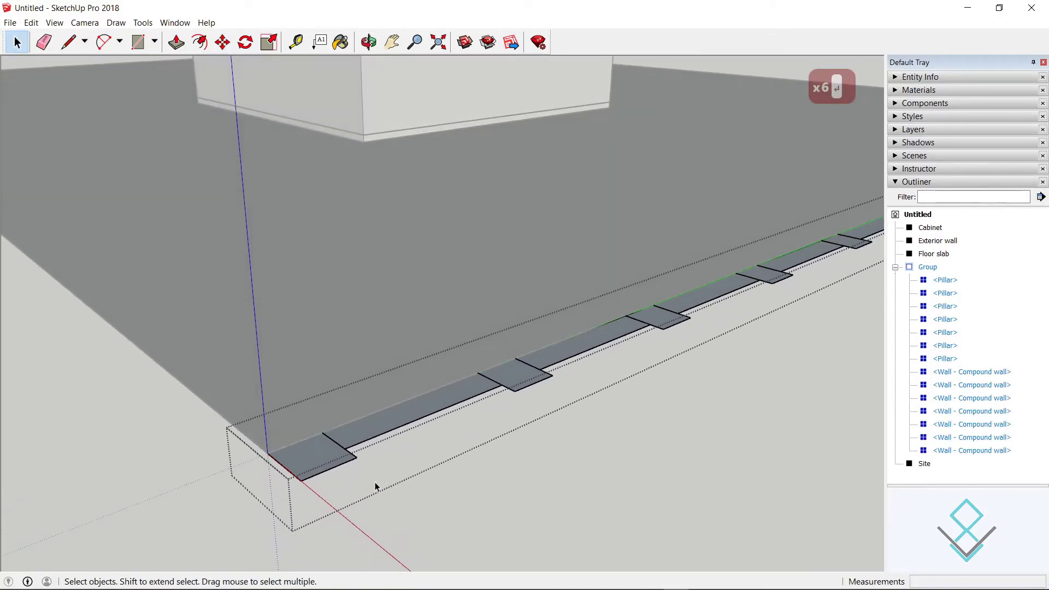
pyautogui.doubleClick(315, 451)
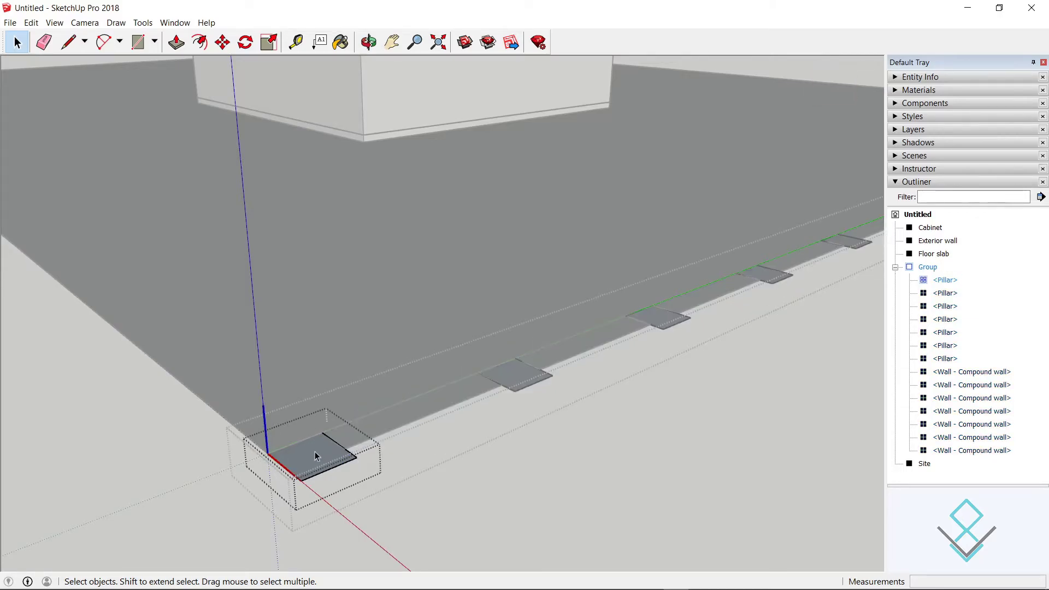
pyautogui.moveTo(330, 473)
pyautogui.mouseDown(button='middle')
pyautogui.moveTo(380, 454)
pyautogui.moveTo(349, 474)
pyautogui.mouseUp(button='middle')
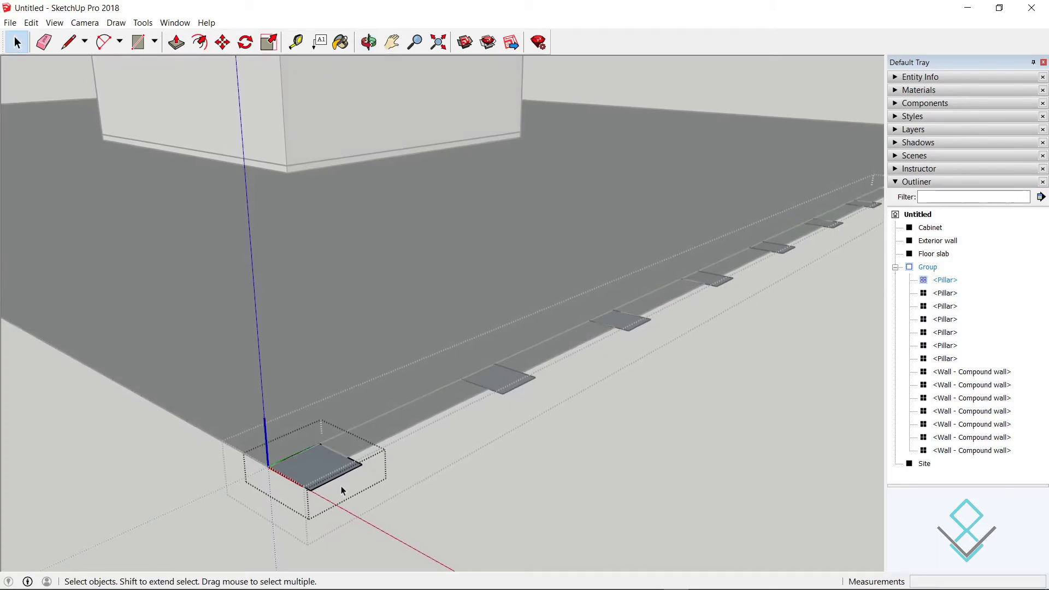
pyautogui.click(313, 467)
pyautogui.press('p')
pyautogui.moveTo(314, 466); pyautogui.dragTo(314, 223)
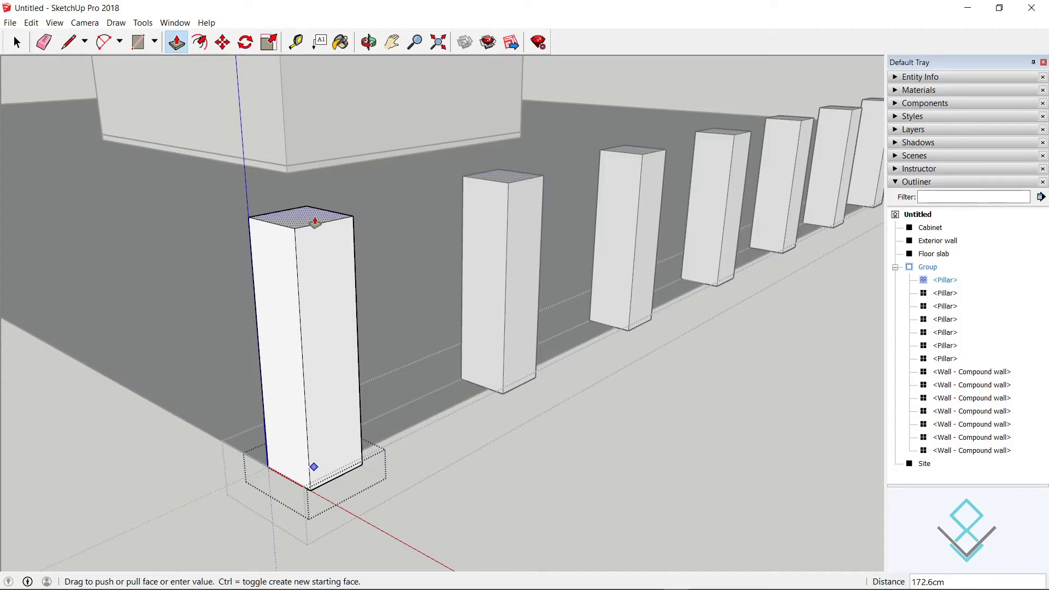
pyautogui.write('250')
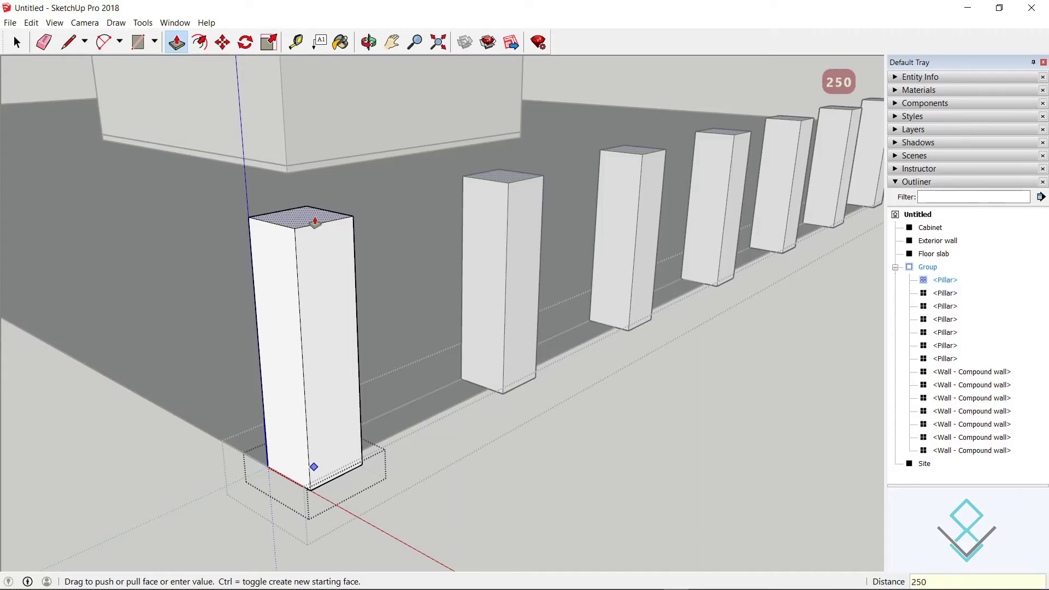
pyautogui.press('Return')
# Step: Close the Pillar component and open the first wall component beside it for editing
pyautogui.scroll(-6, 418, 264)
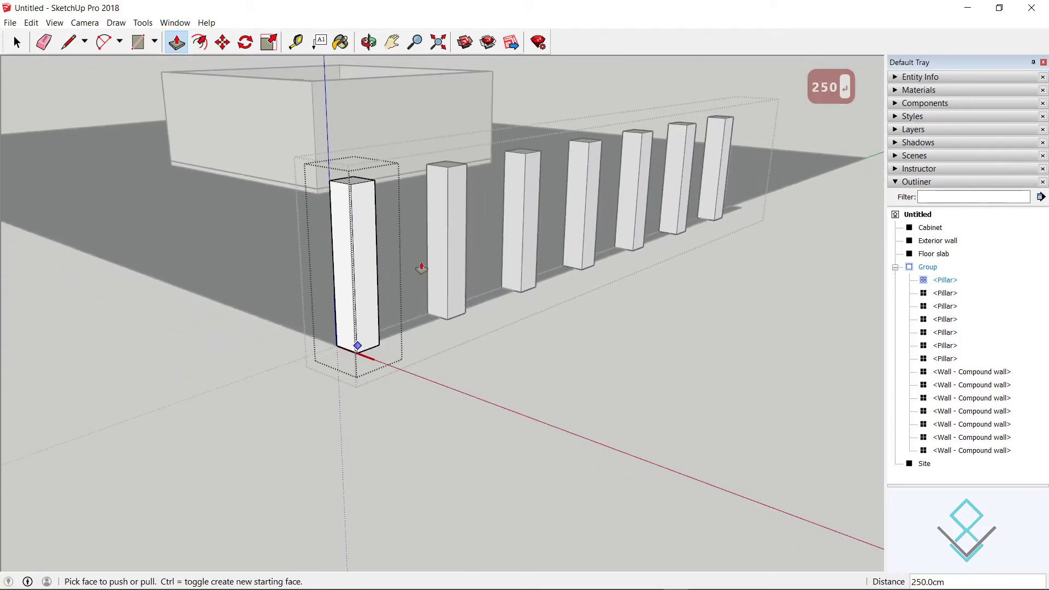
pyautogui.moveTo(429, 292)
pyautogui.mouseDown(button='middle')
pyautogui.moveTo(248, 260)
pyautogui.moveTo(416, 293)
pyautogui.mouseUp(button='middle')
pyautogui.press('space')
pyautogui.scroll(4, 384, 252)
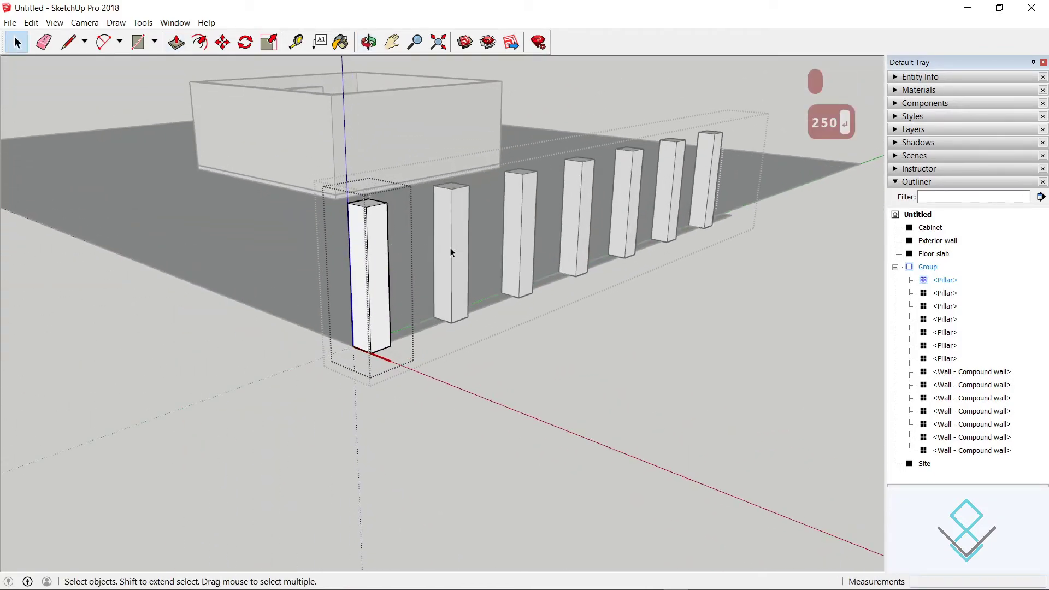
pyautogui.scroll(4, 444, 275)
pyautogui.press('Escape')
pyautogui.click(417, 363)
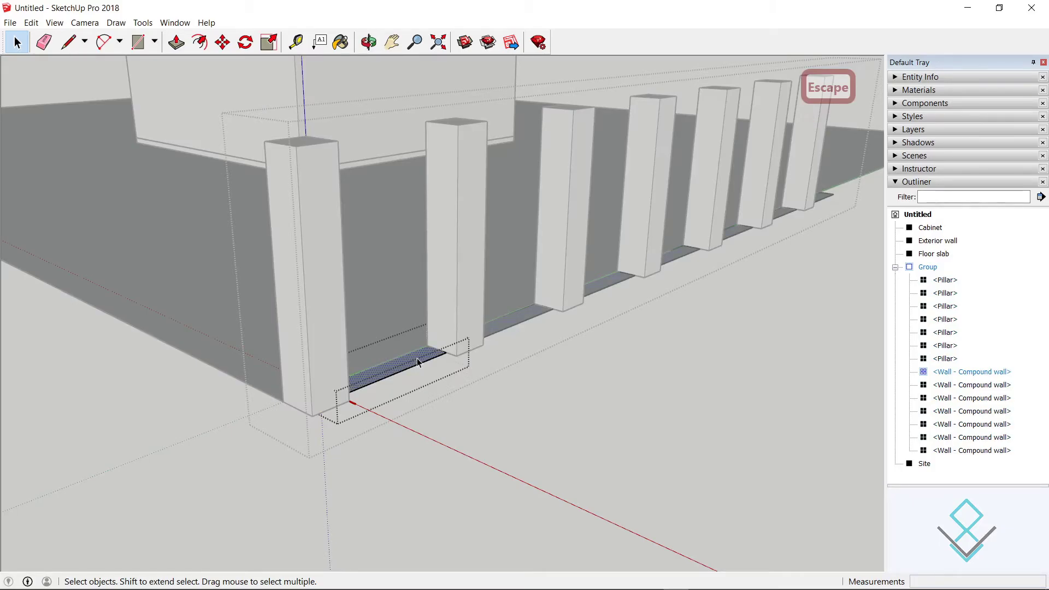
pyautogui.press('2')
pyautogui.press('3')
pyautogui.press('BackSpace')
pyautogui.press('Return')
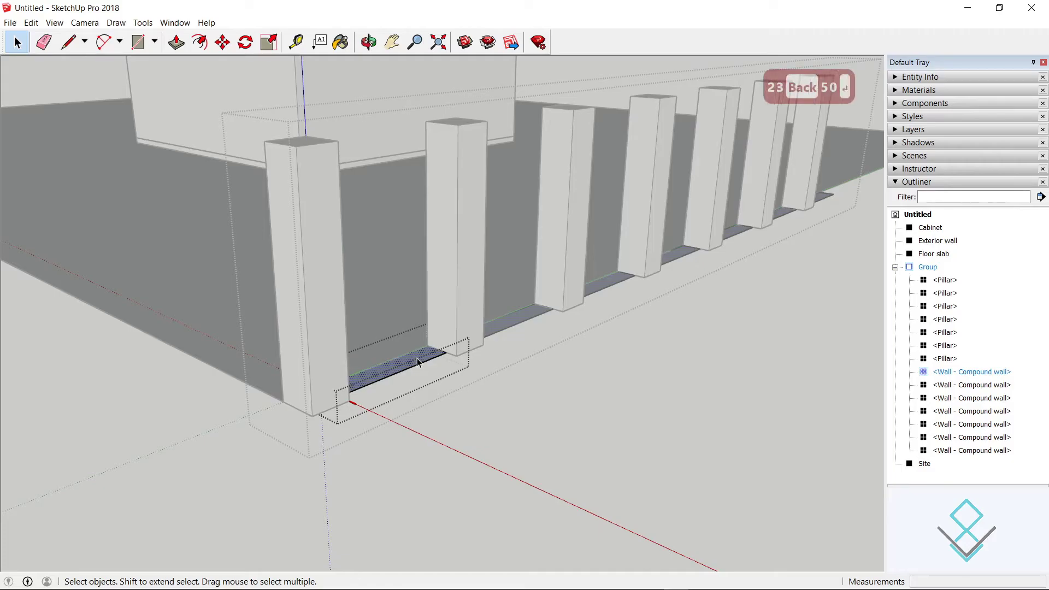
# Step: Extrude the wall component's face upward 250 cm with Push/Pull and close the component
pyautogui.scroll(5, 364, 402)
pyautogui.scroll(-3, 415, 362)
pyautogui.press('p')
pyautogui.moveTo(479, 304); pyautogui.dragTo(478, 219)
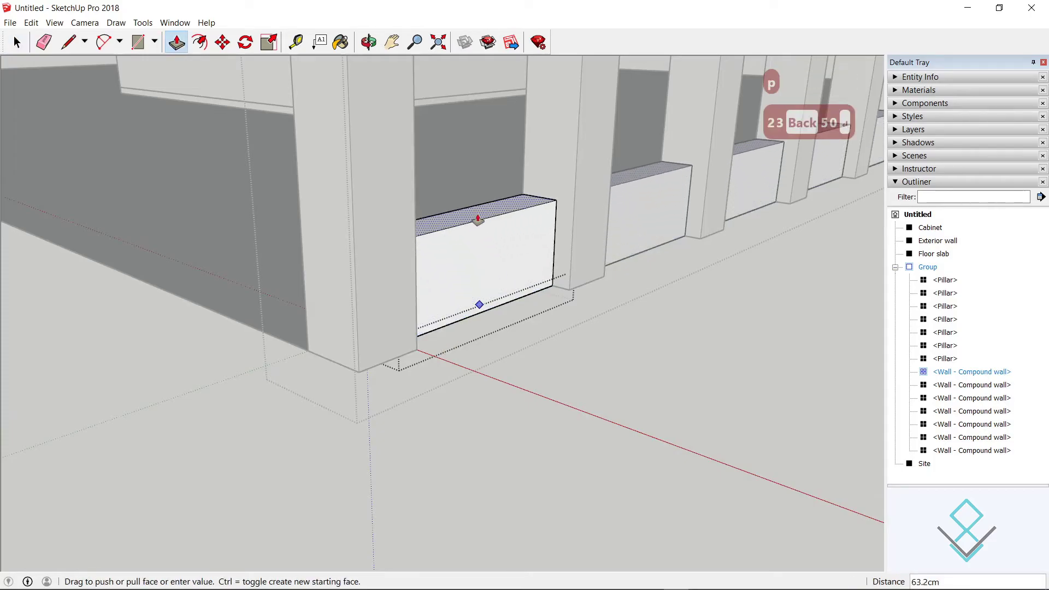
pyautogui.write('250')
pyautogui.press('Return')
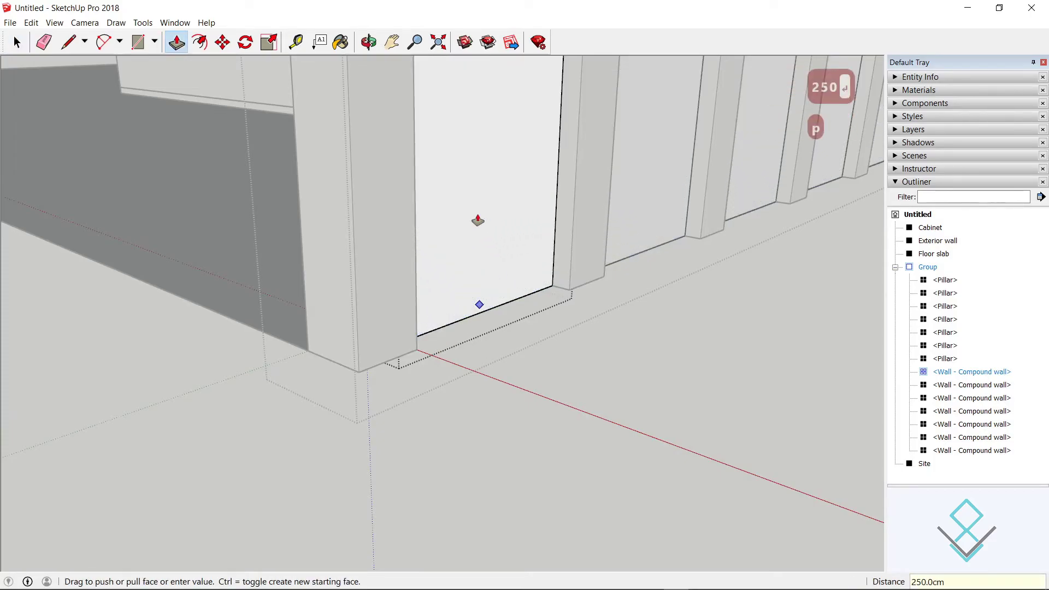
pyautogui.press('Escape')
# Step: Open the corner Pillar component for editing again
pyautogui.scroll(-5, 589, 304)
pyautogui.scroll(3, 590, 298)
pyautogui.moveTo(590, 298); pyautogui.dragTo(442, 206, button='middle')
pyautogui.scroll(3, 443, 206)
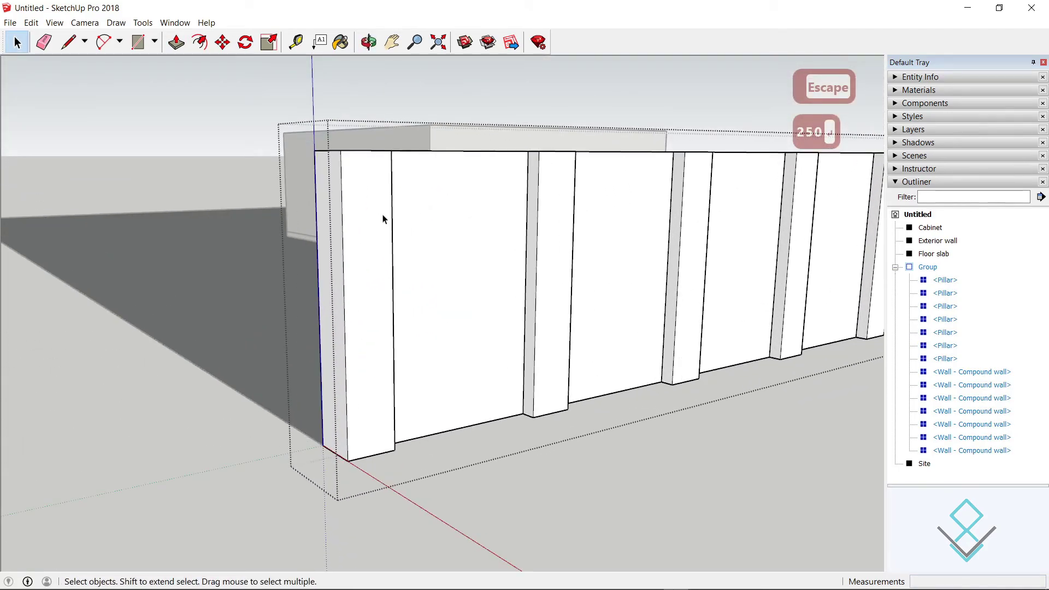
pyautogui.click(360, 221)
pyautogui.moveTo(459, 289); pyautogui.dragTo(550, 269, button='middle')
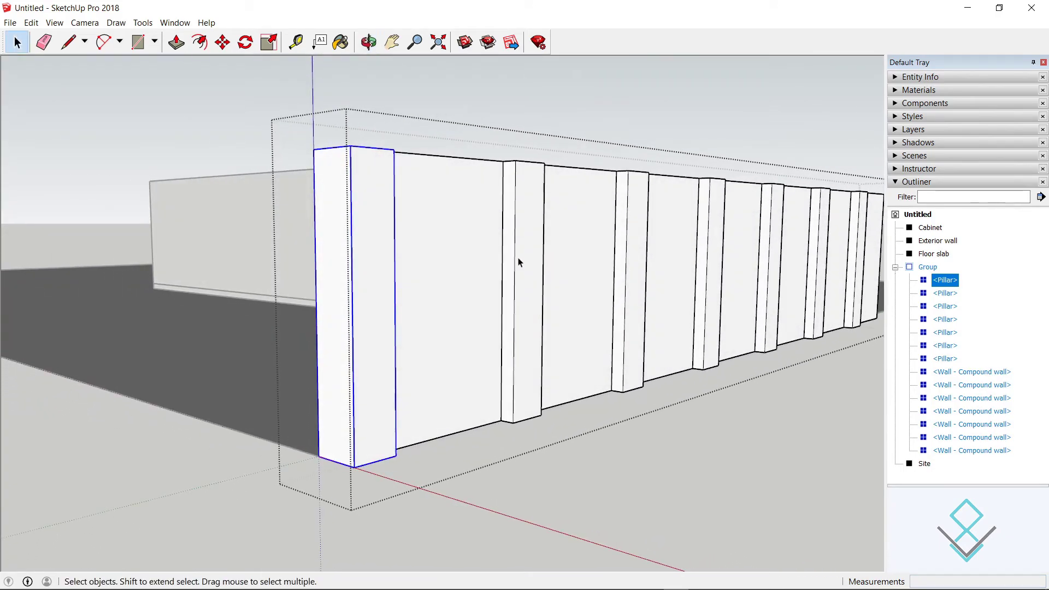
pyautogui.moveTo(474, 304); pyautogui.dragTo(420, 252, button='middle')
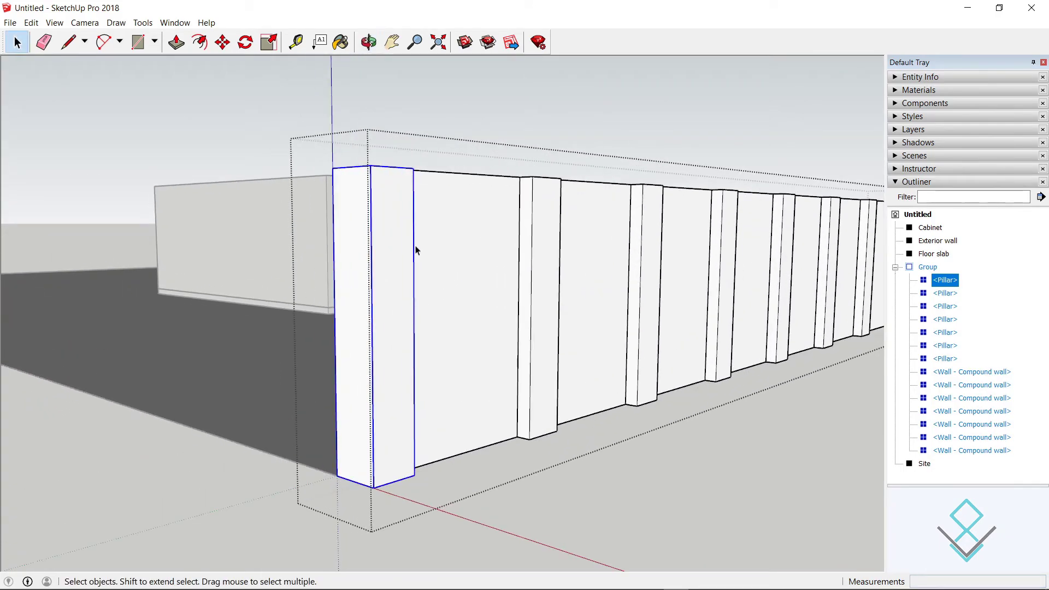
pyautogui.doubleClick(385, 225)
# Step: Offset the outline of the pillar's outward-facing long side 10 cm inward
pyautogui.click(396, 209)
pyautogui.scroll(1, 395, 210)
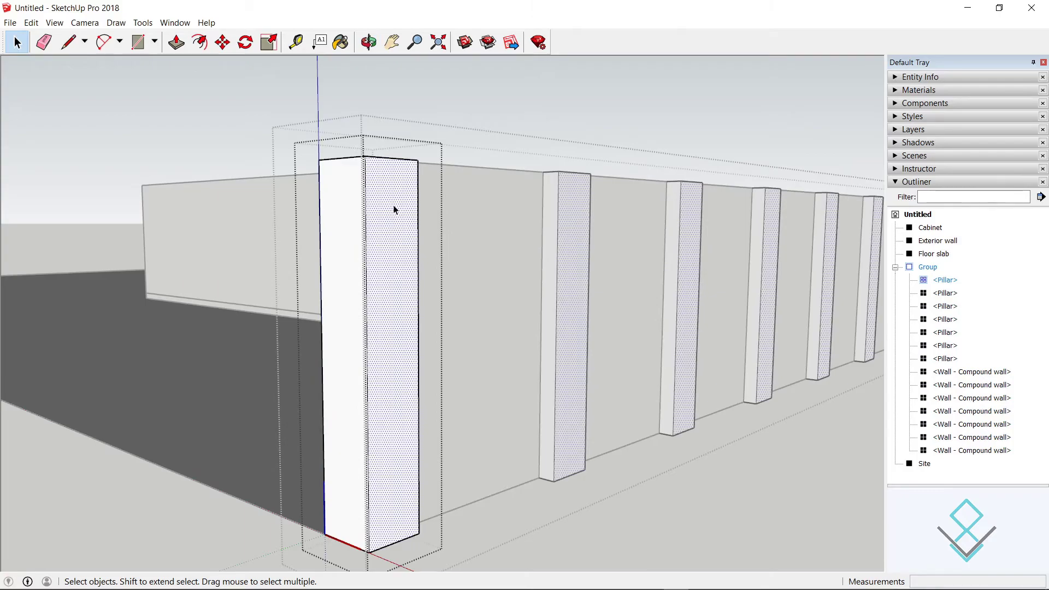
pyautogui.press('f')
pyautogui.click(387, 158)
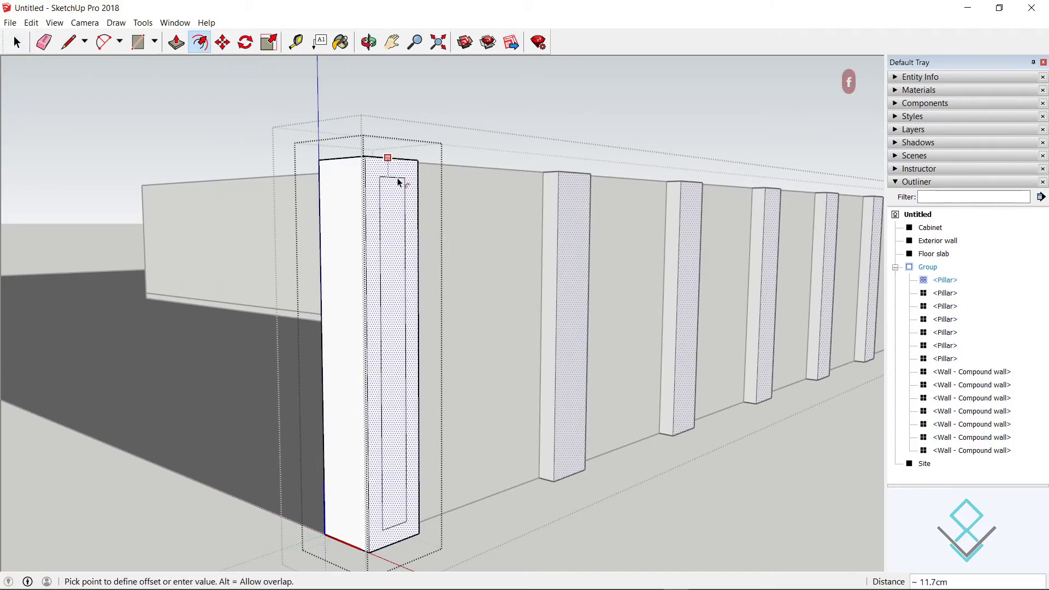
pyautogui.write('10')
pyautogui.press('Return')
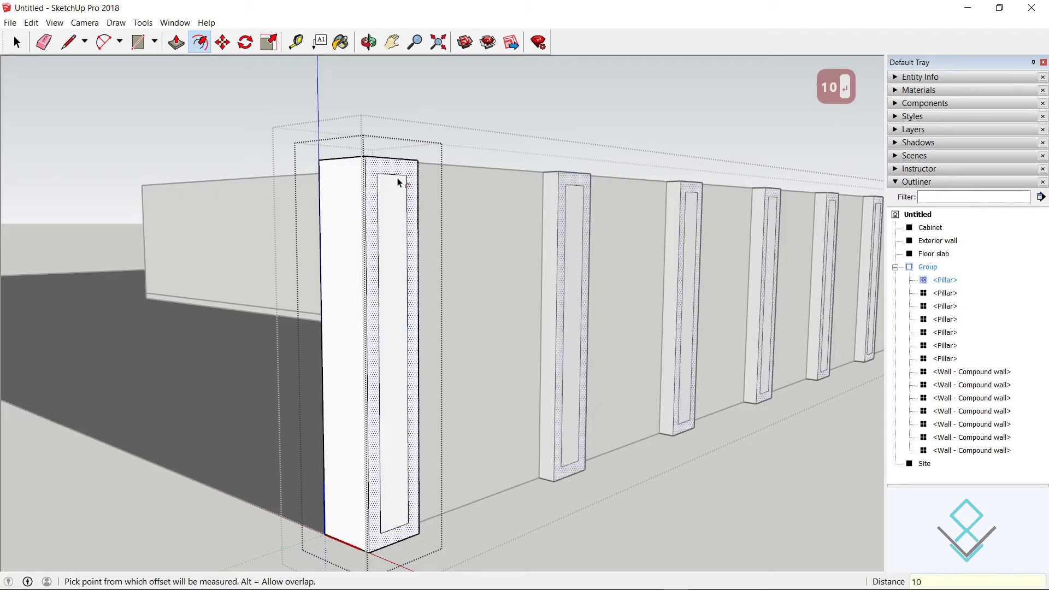
pyautogui.press('space')
# Step: Recess the inner panel on the corner pillar's outward-facing side 3 cm with Push/Pull and close the Pillar component
pyautogui.scroll(2, 392, 203)
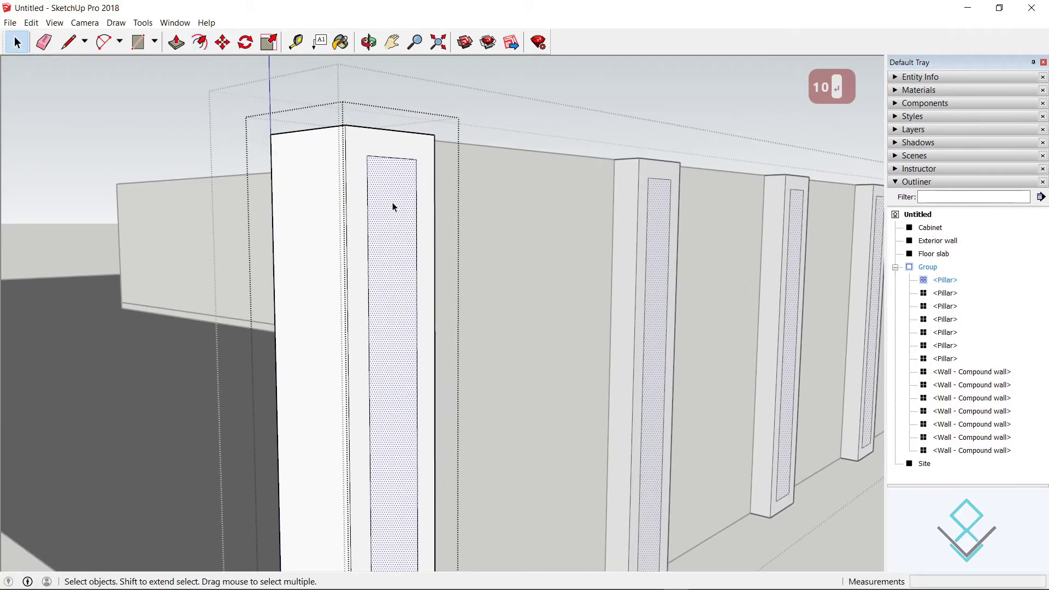
pyautogui.press('p')
pyautogui.click(394, 207)
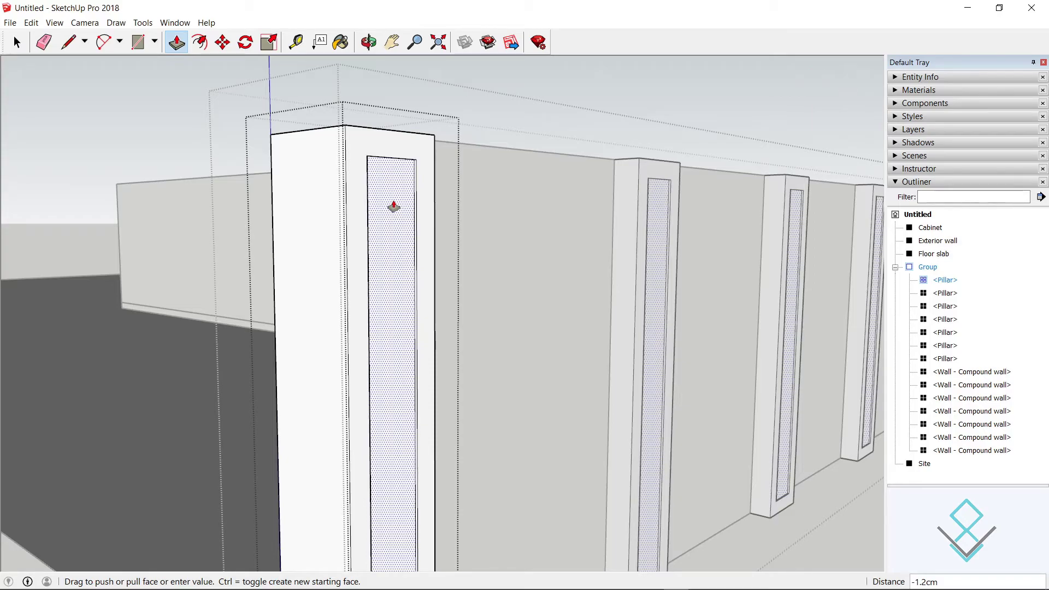
pyautogui.write('3')
pyautogui.press('Return')
pyautogui.press('space')
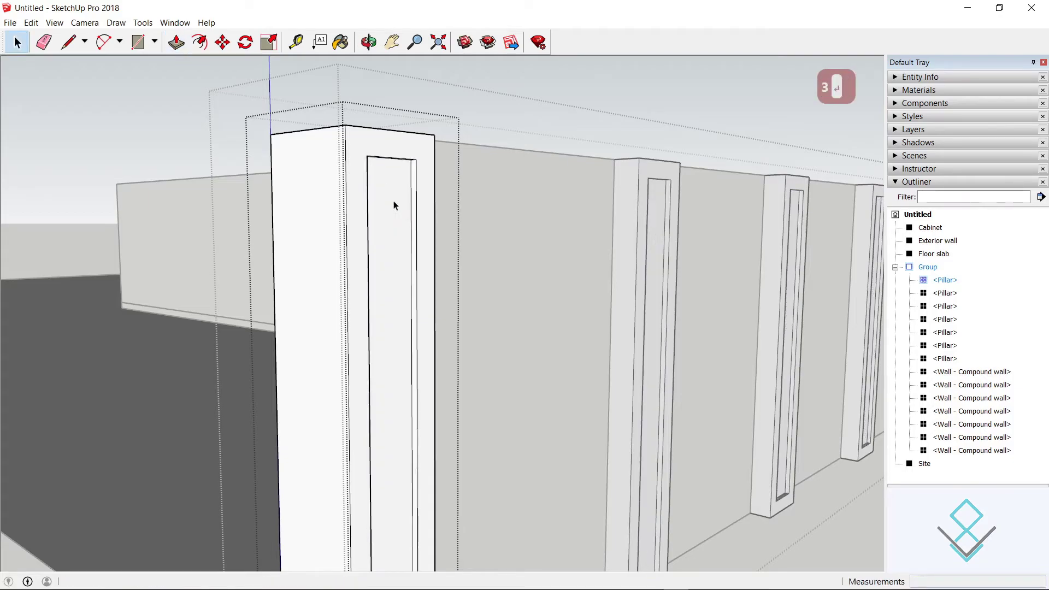
pyautogui.scroll(-1, 381, 192)
pyautogui.moveTo(380, 191); pyautogui.dragTo(495, 325, button='middle')
pyautogui.press('Escape')
pyautogui.scroll(-4, 416, 318)
pyautogui.scroll(4, 493, 321)
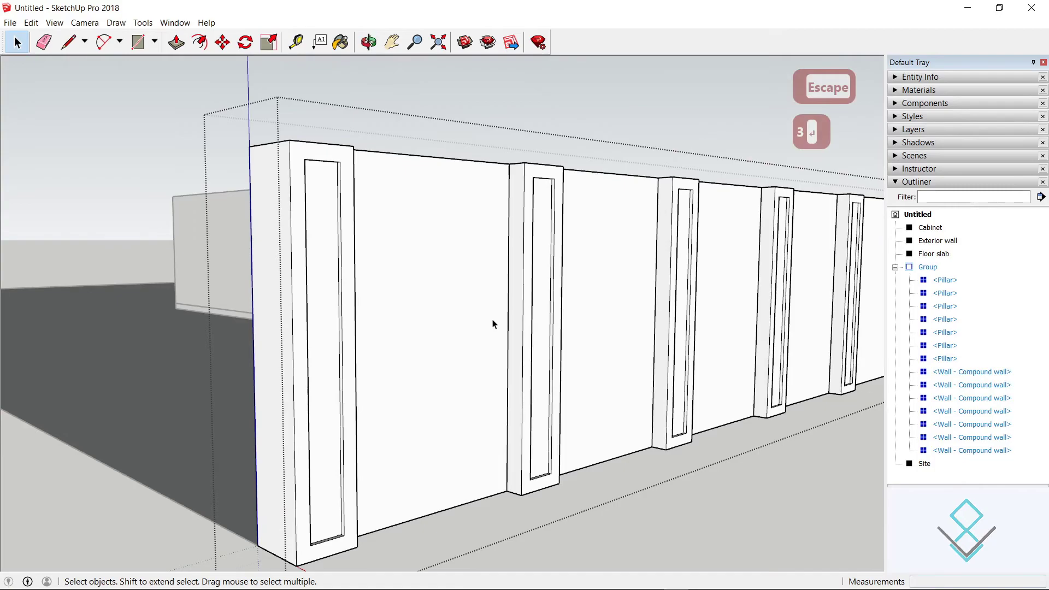
pyautogui.click(320, 200)
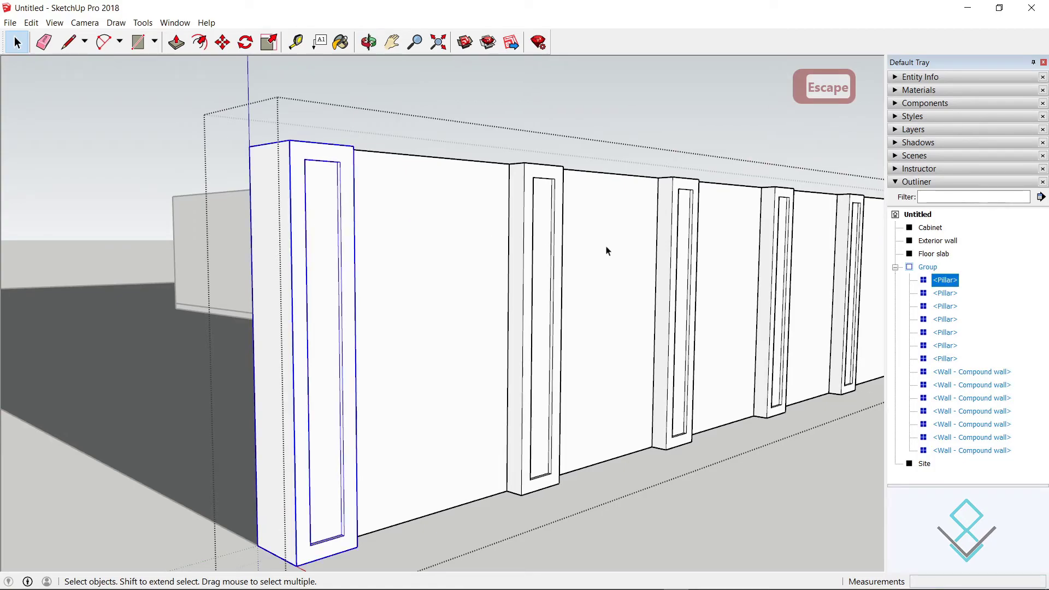
pyautogui.doubleClick(469, 270)
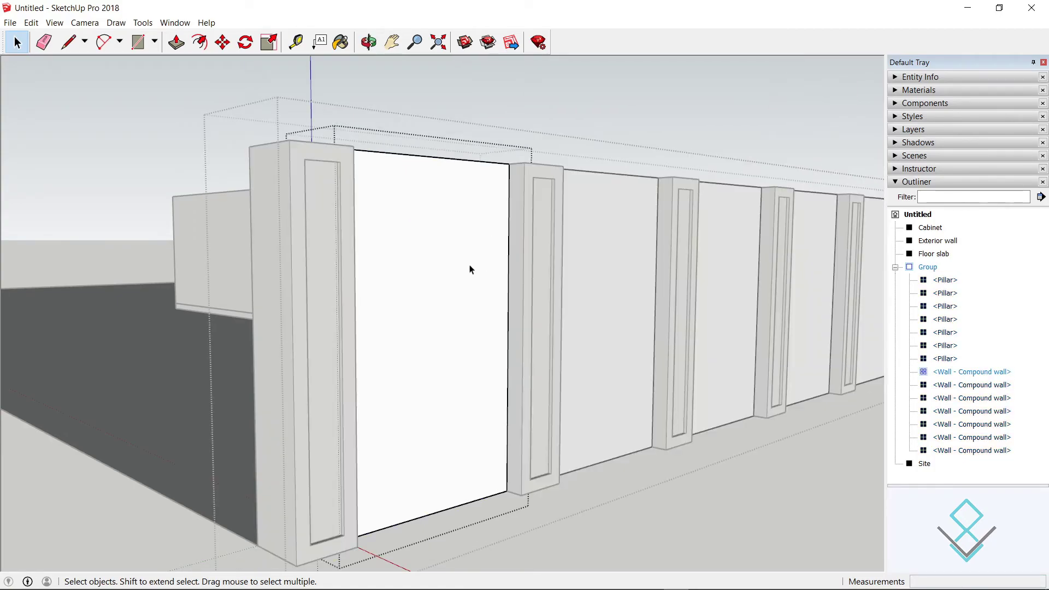
pyautogui.click(424, 283)
pyautogui.press('Escape')
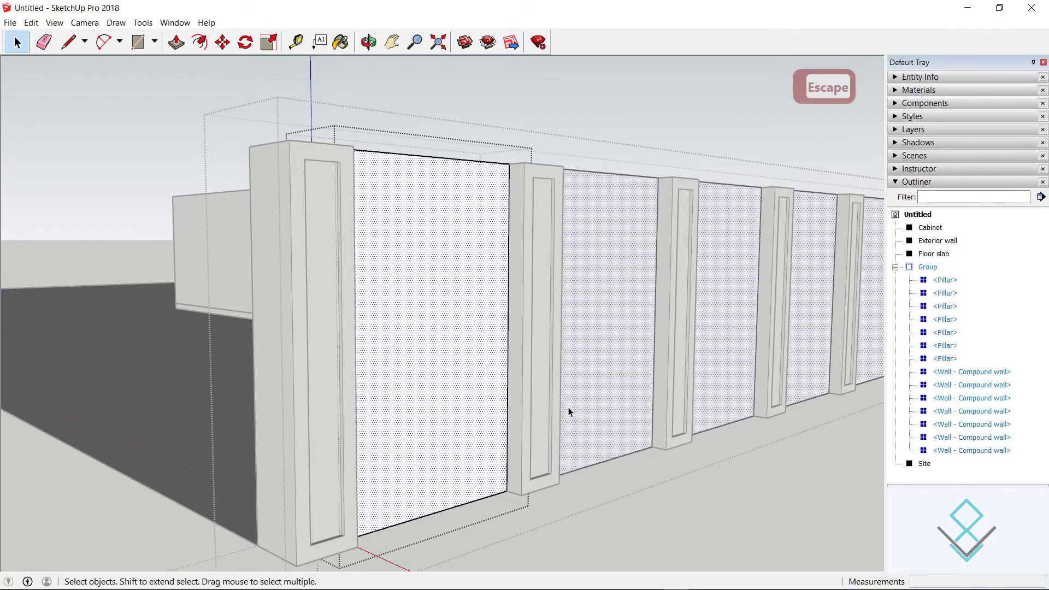
pyautogui.scroll(-2, 300, 286)
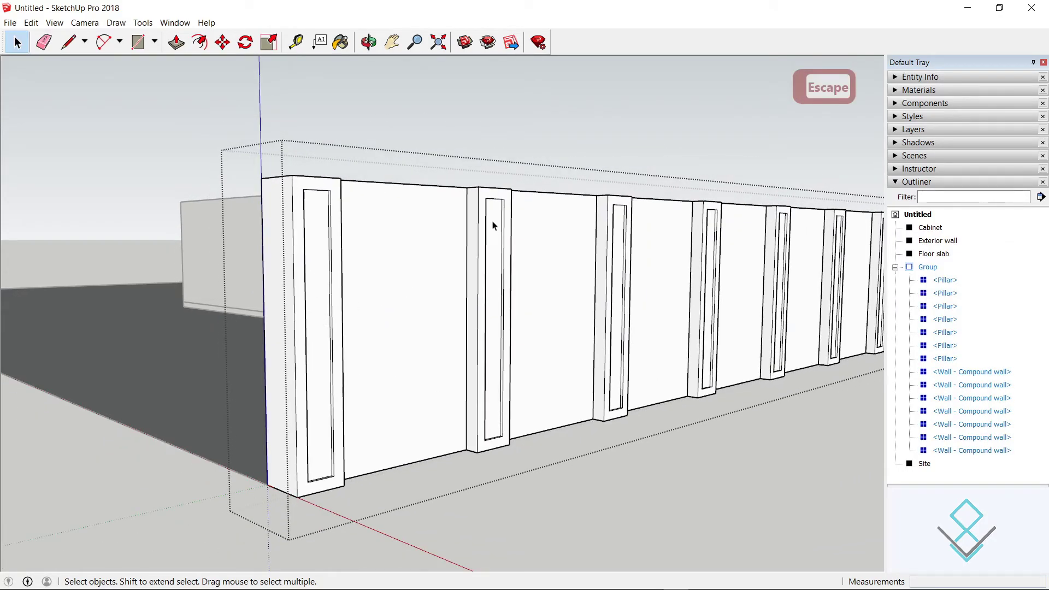
pyautogui.scroll(3, 407, 304)
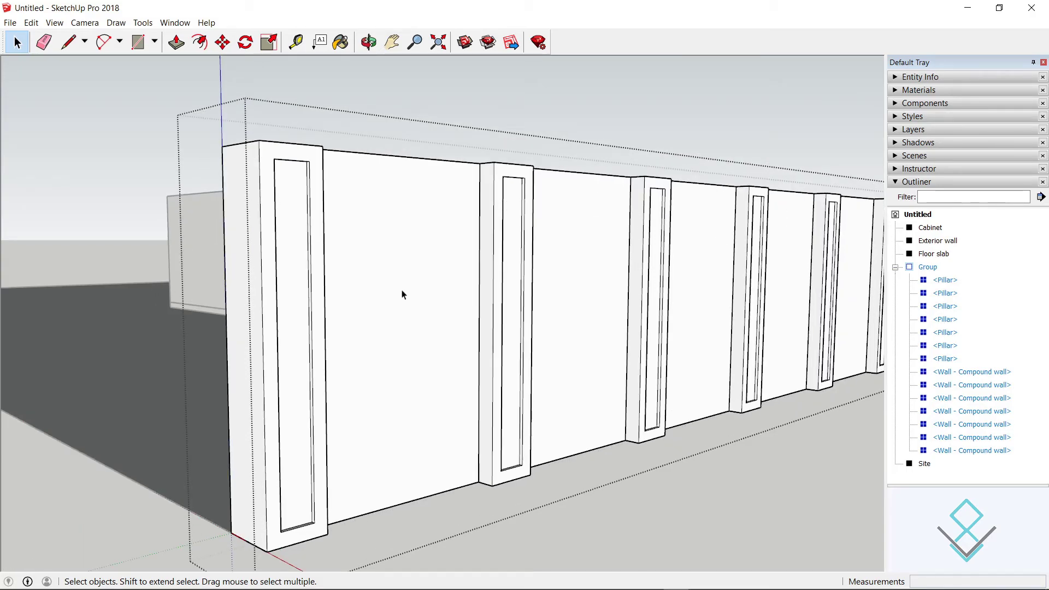
# Step: Open the first wall component for editing and offset the outline of its outer face 20 cm inward
pyautogui.doubleClick(402, 294)
pyautogui.click(397, 274)
pyautogui.press('f')
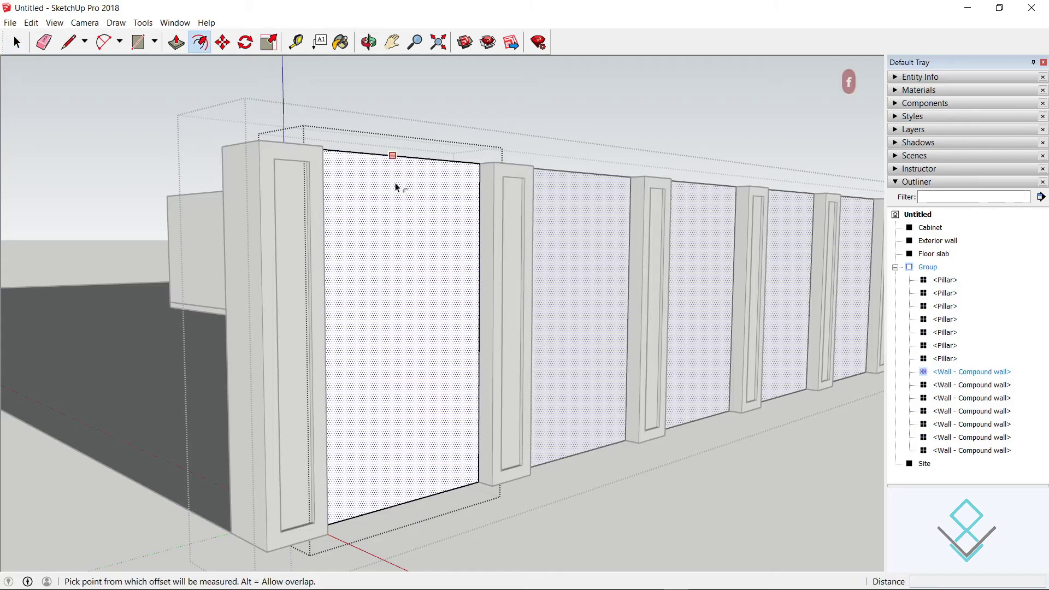
pyautogui.click(399, 160)
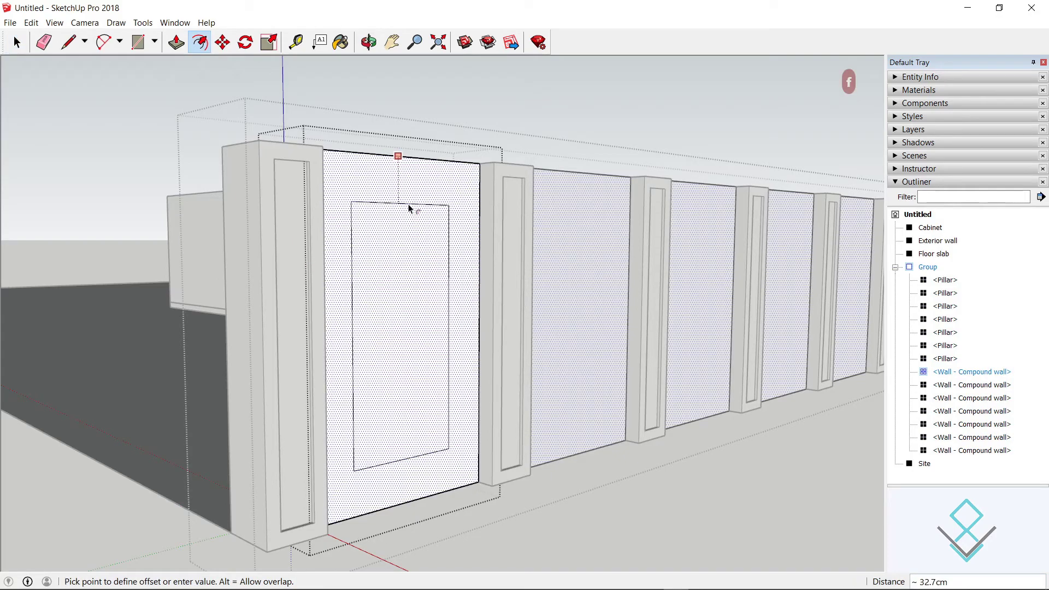
pyautogui.write('20')
pyautogui.press('Return')
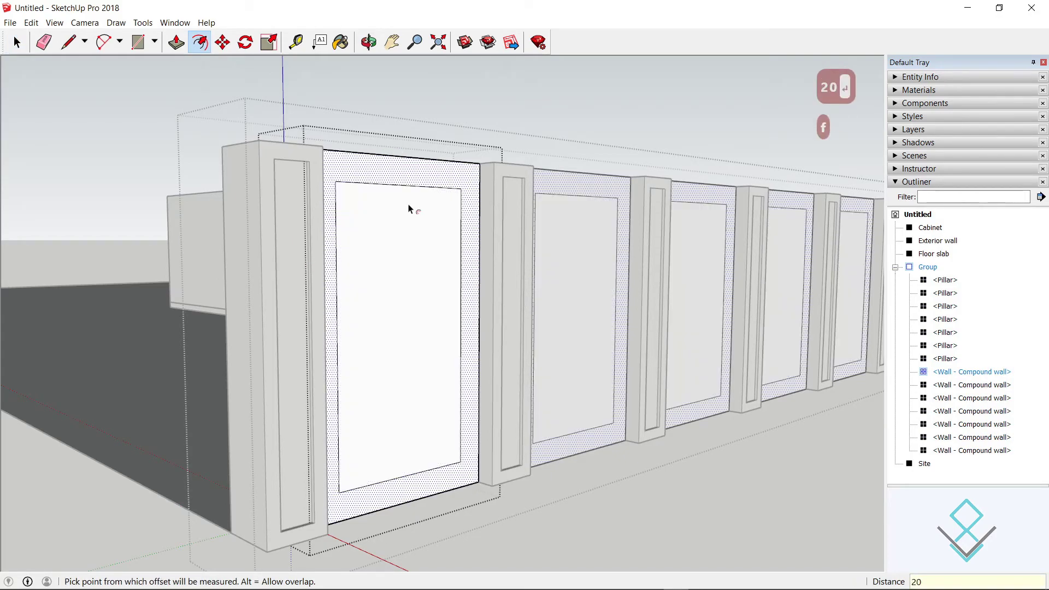
# Step: Recess the wall component's inner panel 5 cm with Push/Pull, and close both the component and the group around it
pyautogui.press('space')
pyautogui.click(404, 257)
pyautogui.scroll(3, 407, 307)
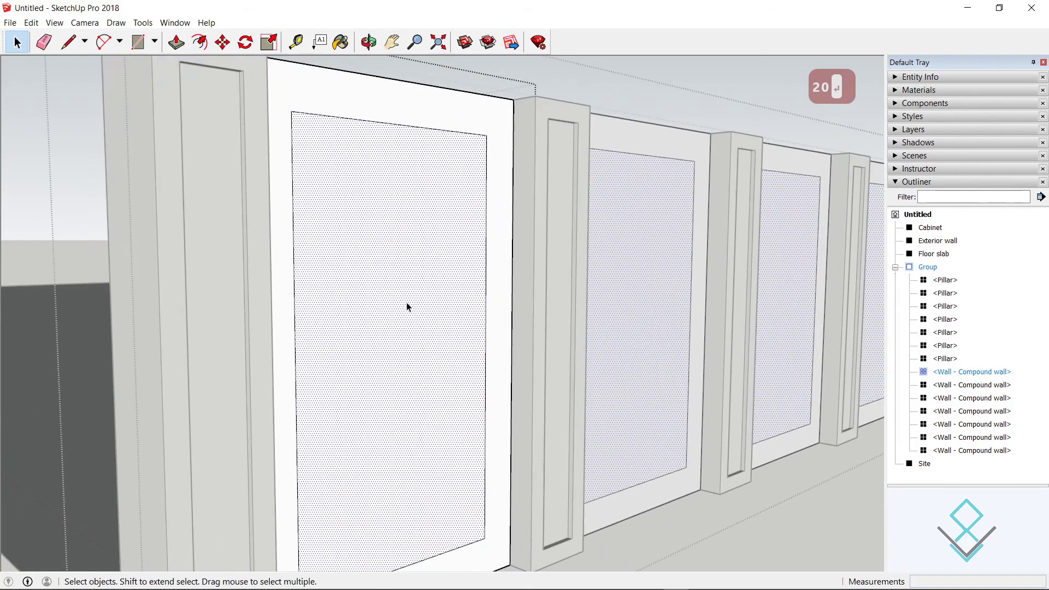
pyautogui.press('p')
pyautogui.click(380, 289)
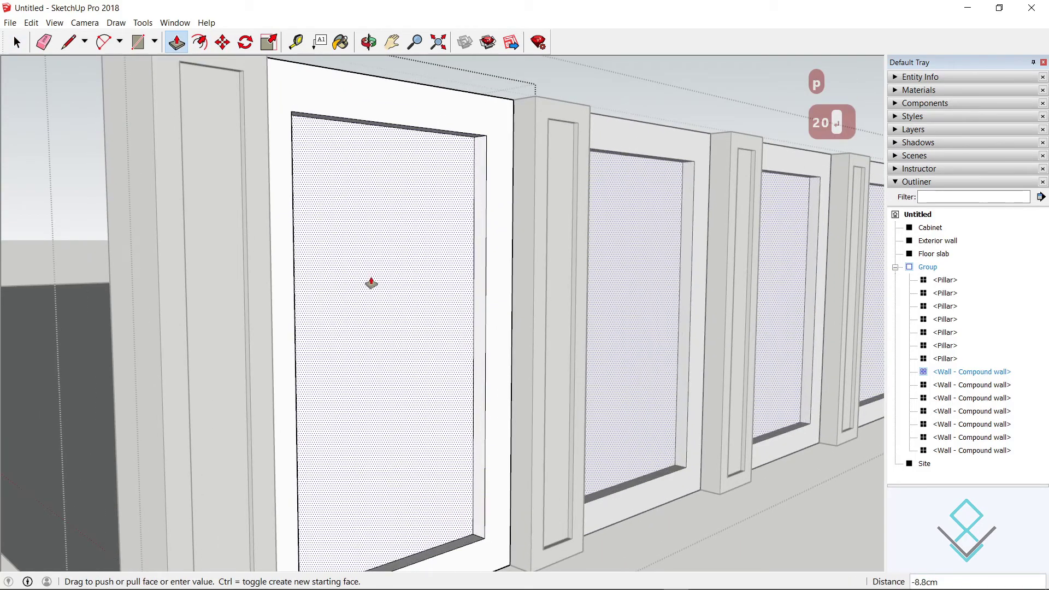
pyautogui.write('5')
pyautogui.press('Return')
pyautogui.press('Escape')
pyautogui.press('Escape')
pyautogui.moveTo(390, 293); pyautogui.dragTo(516, 344, button='middle')
pyautogui.scroll(-5, 456, 351)
pyautogui.scroll(-2, 515, 345)
pyautogui.scroll(5, 712, 316)
pyautogui.scroll(-4, 636, 327)
pyautogui.scroll(5, 684, 342)
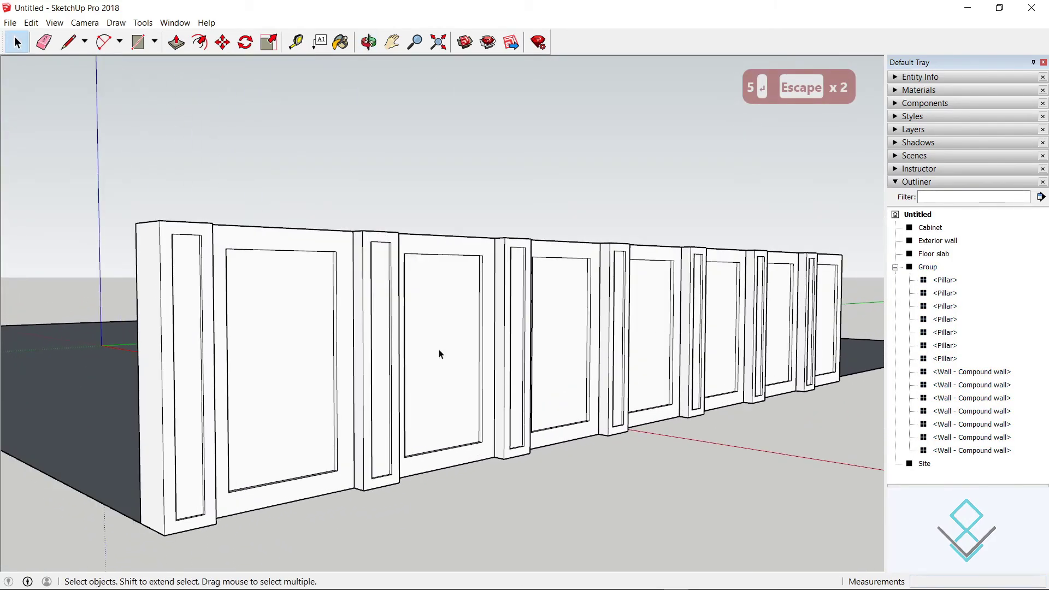
# Step: Reopen the corner Pillar component inside the group and paint its front frame face with Color M02 from the Colors collection
pyautogui.doubleClick(186, 277)
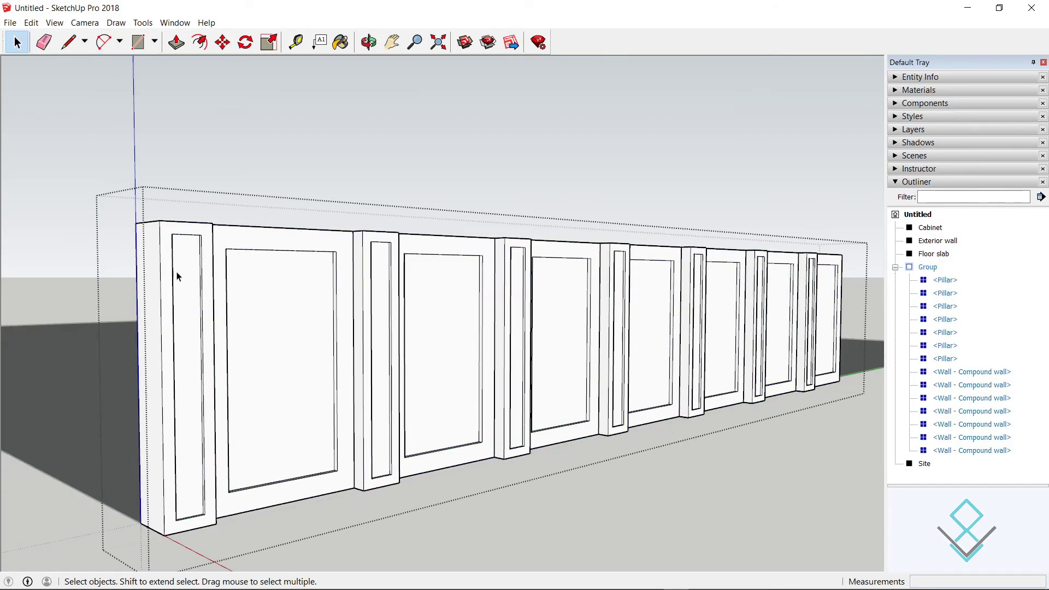
pyautogui.scroll(3, 183, 263)
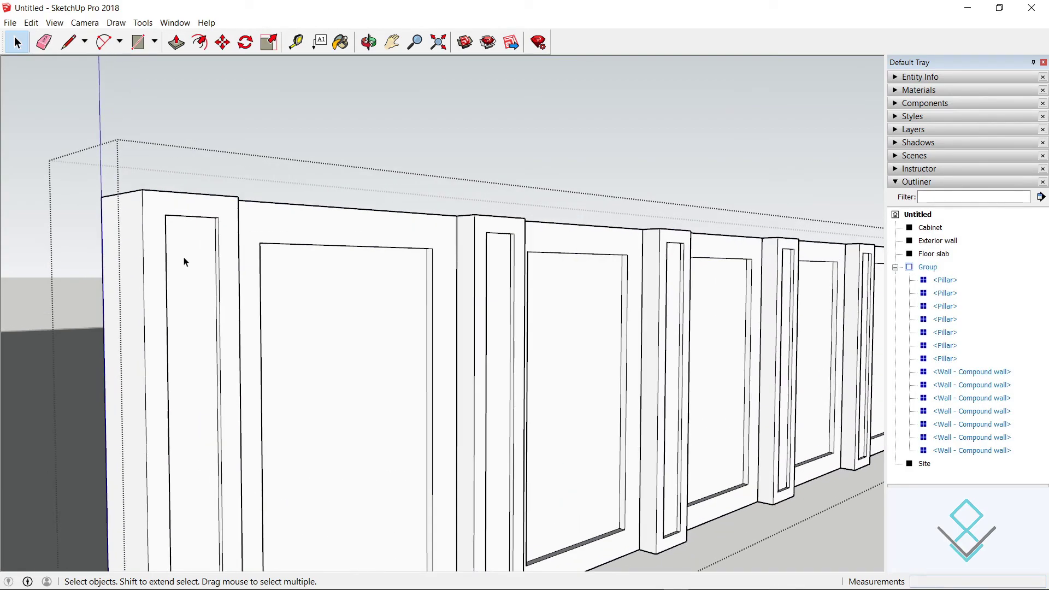
pyautogui.click(185, 262)
pyautogui.doubleClick(184, 262)
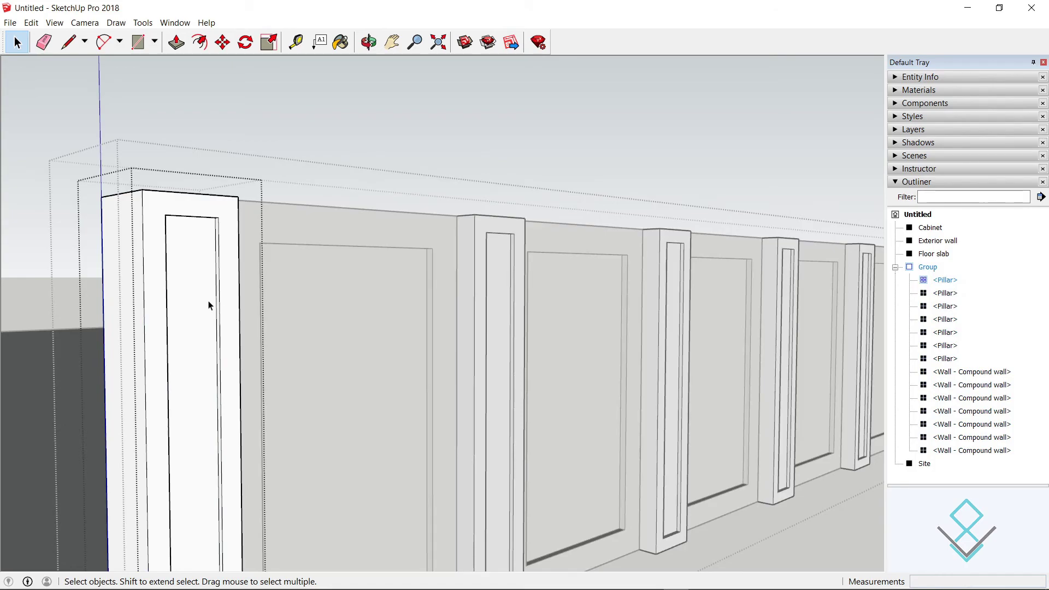
pyautogui.press('b')
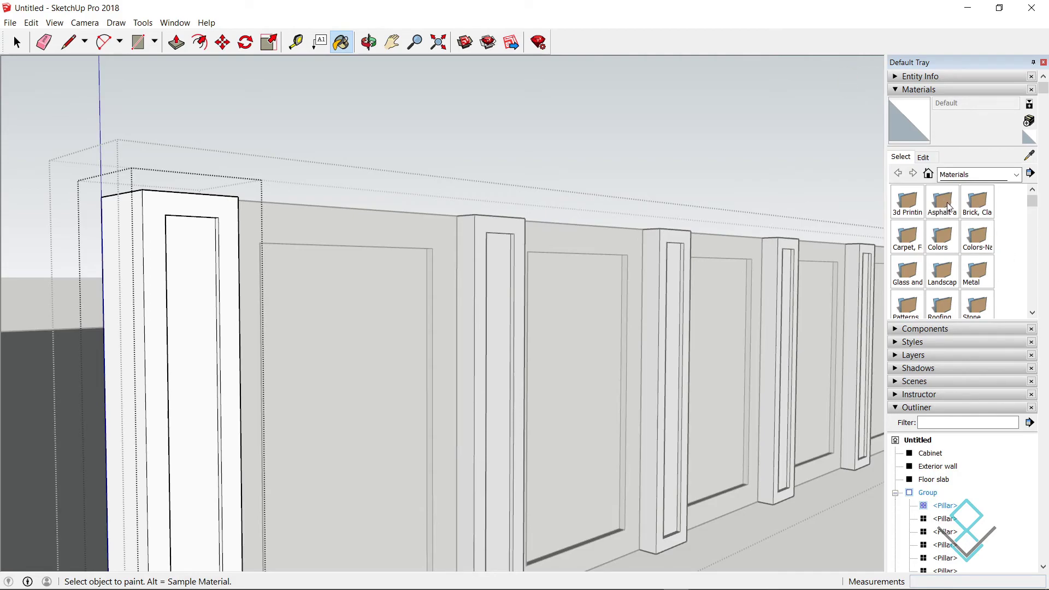
pyautogui.doubleClick(941, 236)
pyautogui.scroll(-3, 977, 260)
pyautogui.scroll(-8, 975, 256)
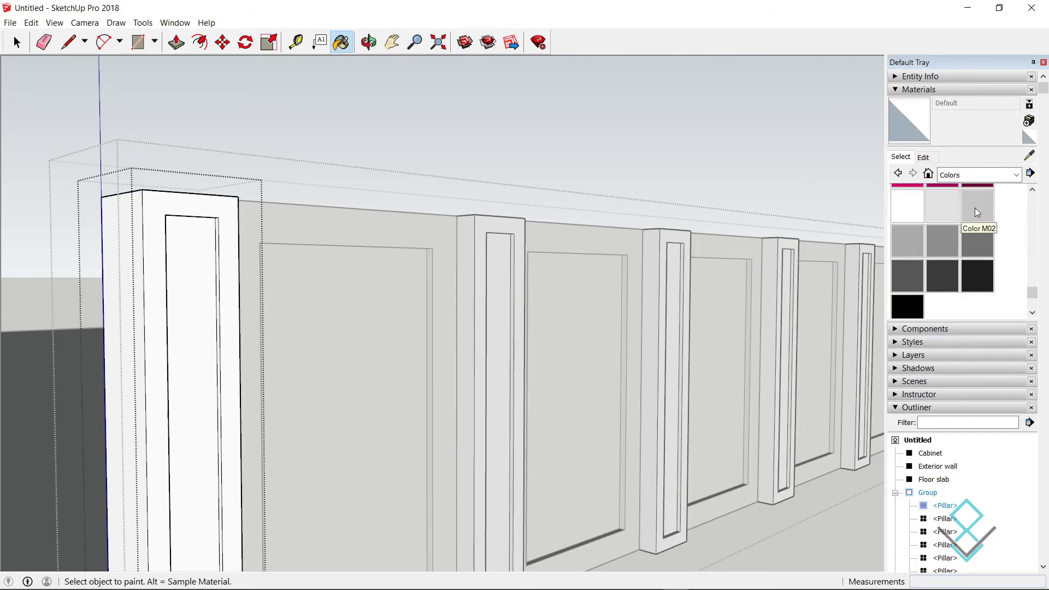
pyautogui.click(976, 210)
pyautogui.click(232, 210)
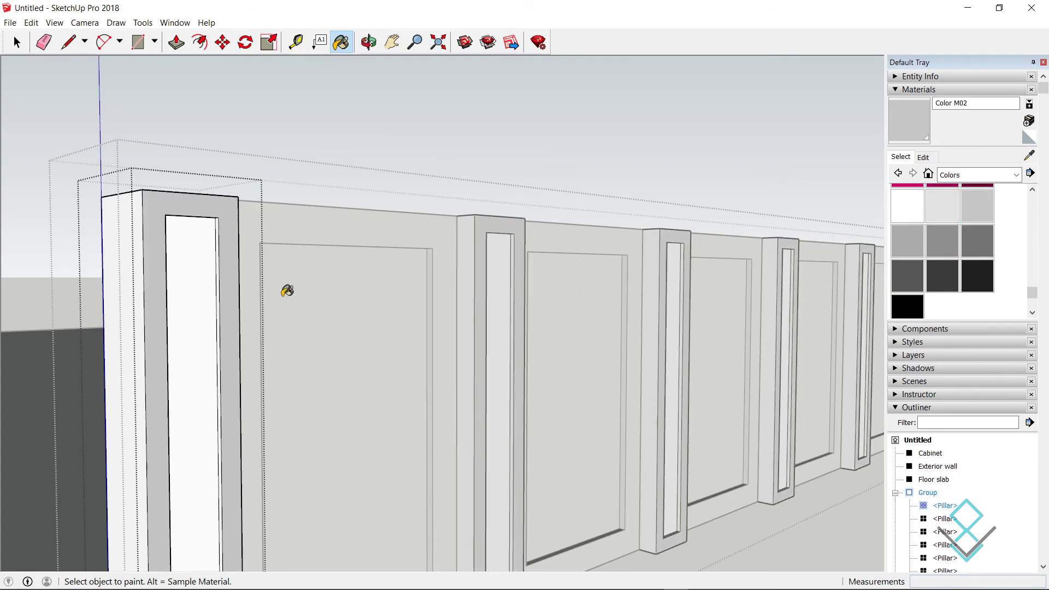
# Step: Paint the pillar's recessed panel with Color M08 and close the component and the group
pyautogui.click(963, 277)
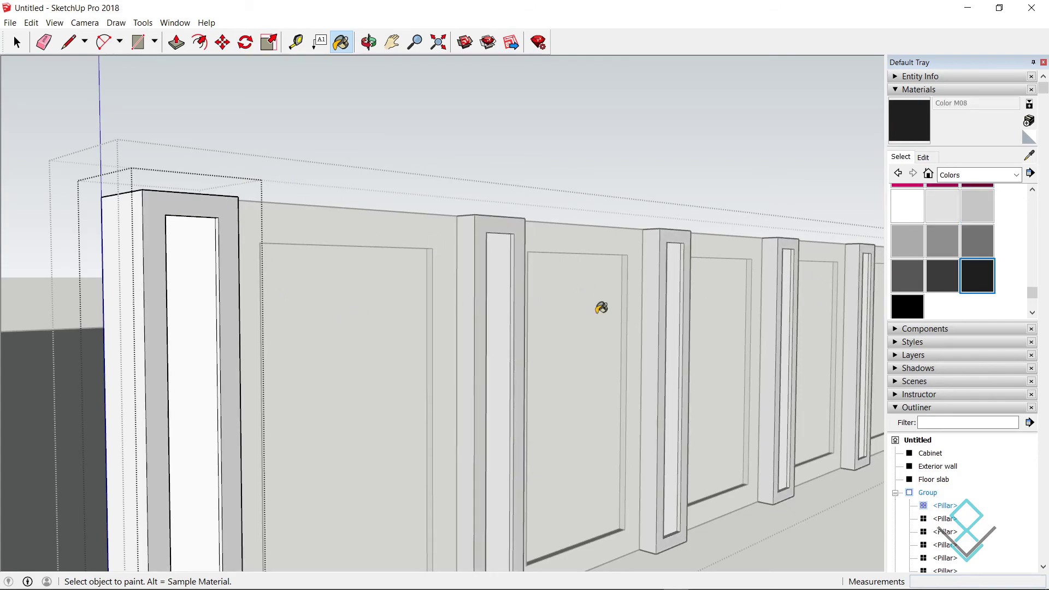
pyautogui.click(209, 295)
pyautogui.moveTo(370, 374)
pyautogui.mouseDown(button='middle')
pyautogui.moveTo(421, 410)
pyautogui.moveTo(503, 415)
pyautogui.moveTo(388, 377)
pyautogui.mouseUp(button='middle')
pyautogui.press('Escape')
pyautogui.scroll(-3, 426, 356)
pyautogui.moveTo(528, 431); pyautogui.dragTo(391, 456, button='middle')
pyautogui.press('Escape')
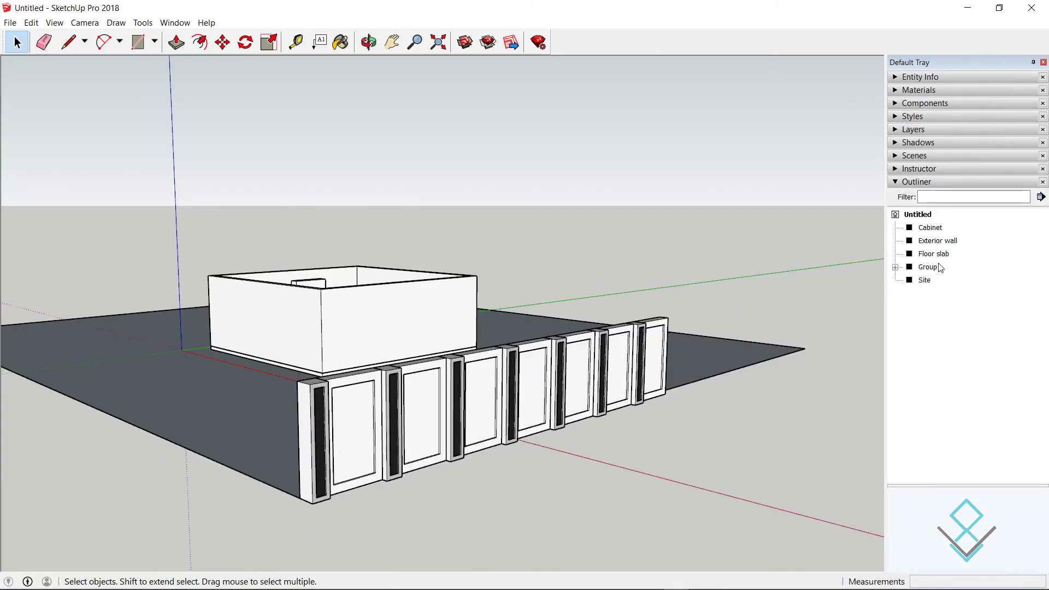
# Step: Rename the group of pillars and walls as Compound wall and deselect it
pyautogui.click(928, 267)
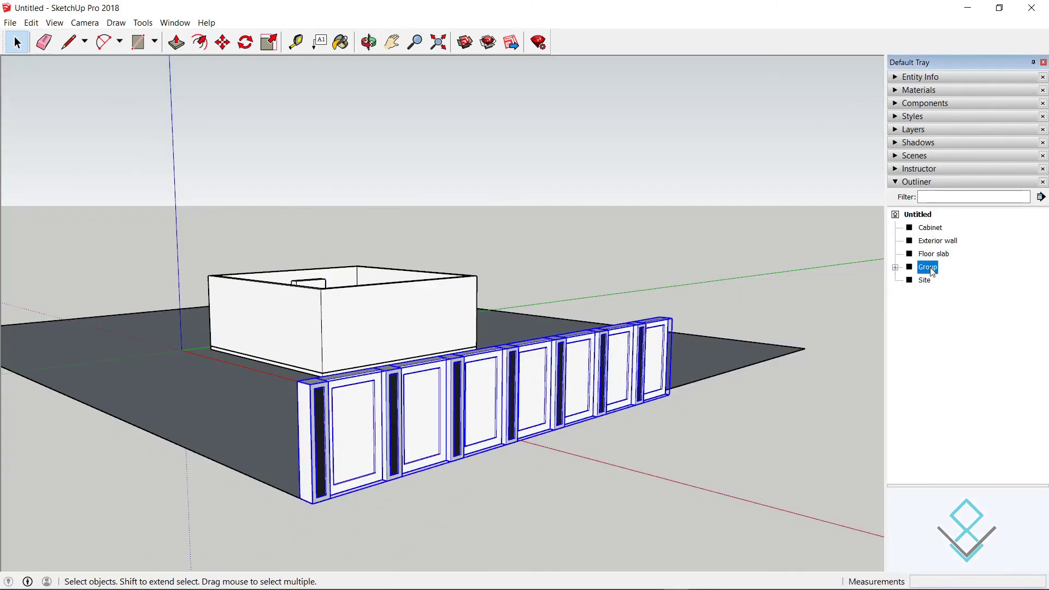
pyautogui.rightClick(930, 272)
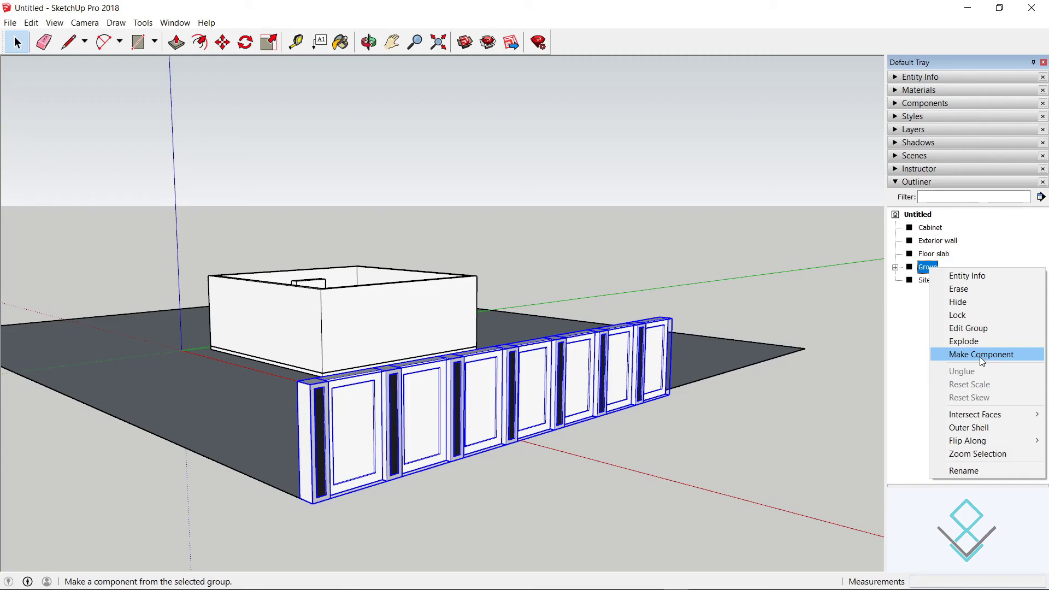
pyautogui.click(980, 471)
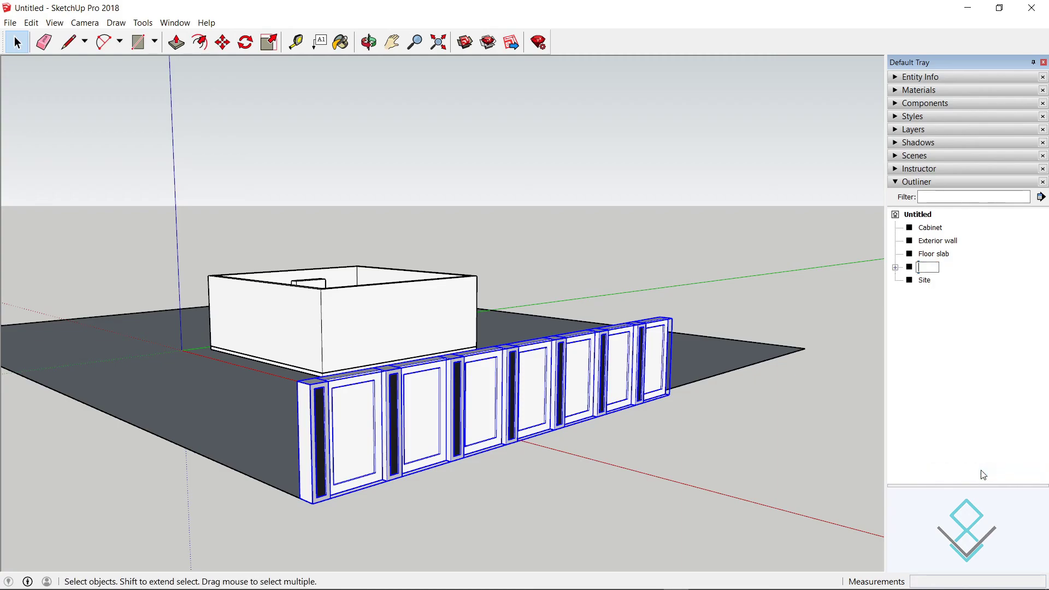
pyautogui.write('Compound wall')
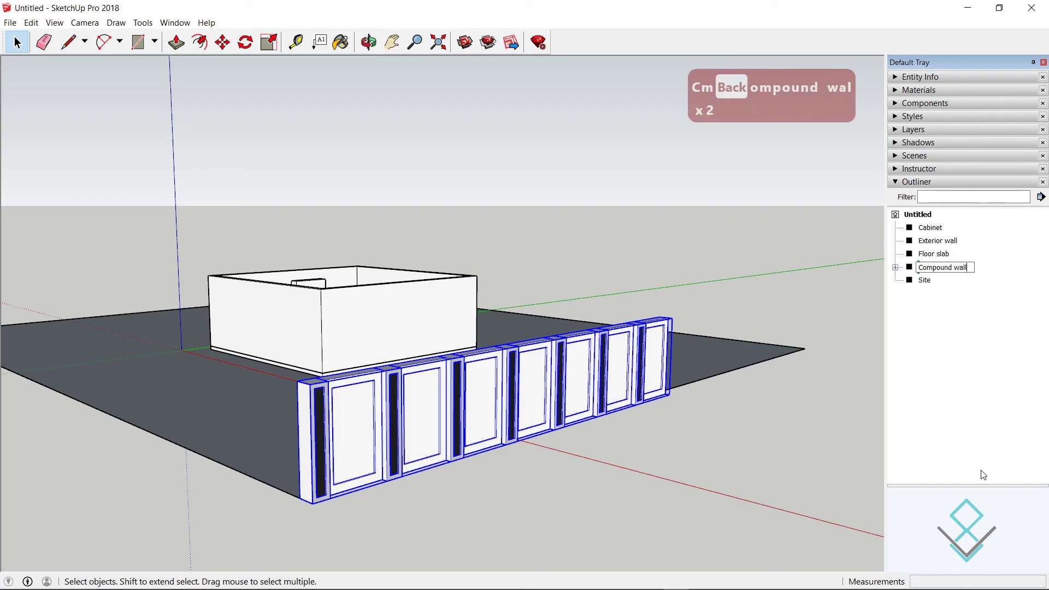
pyautogui.press('Return')
pyautogui.click(800, 523)
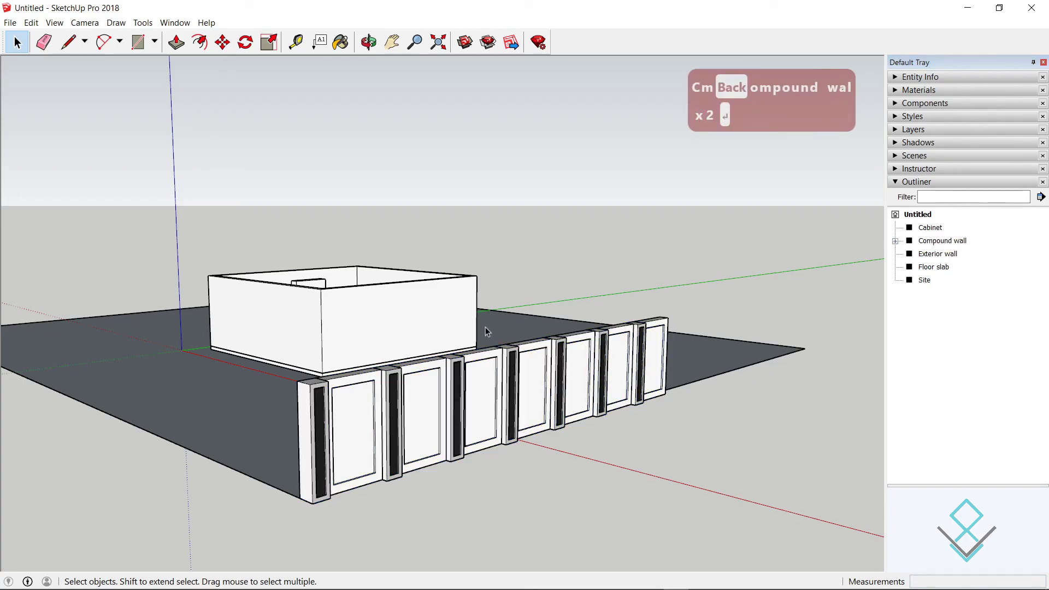
# Step: Select the site, floor slab, exterior wall and compound wall in turn to check their entries in the Outliner
pyautogui.moveTo(549, 404); pyautogui.dragTo(534, 399)
pyautogui.click(727, 359)
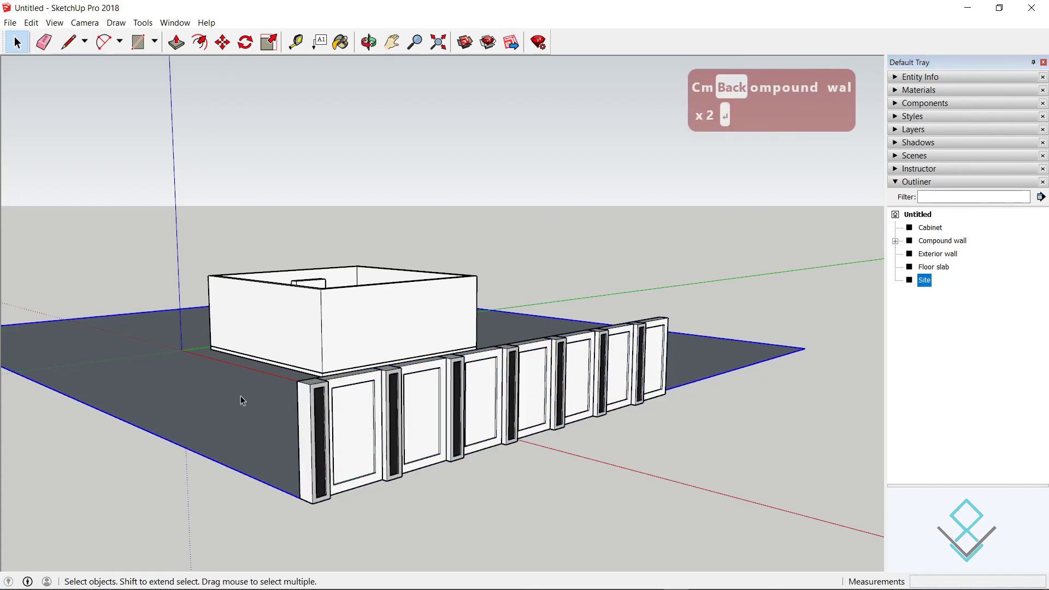
pyautogui.click(321, 331)
pyautogui.click(307, 376)
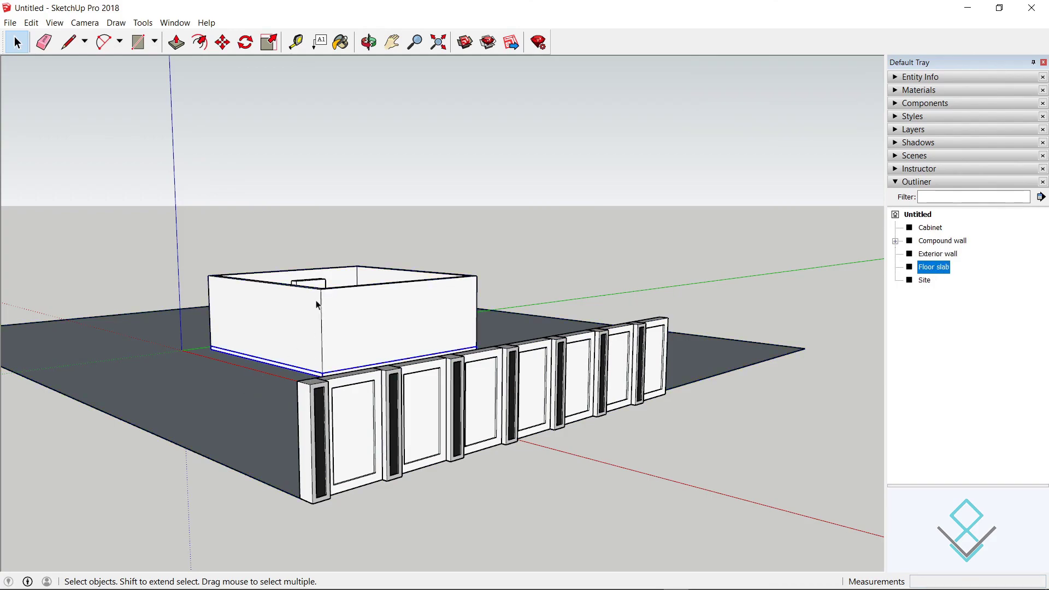
pyautogui.click(321, 283)
pyautogui.click(382, 333)
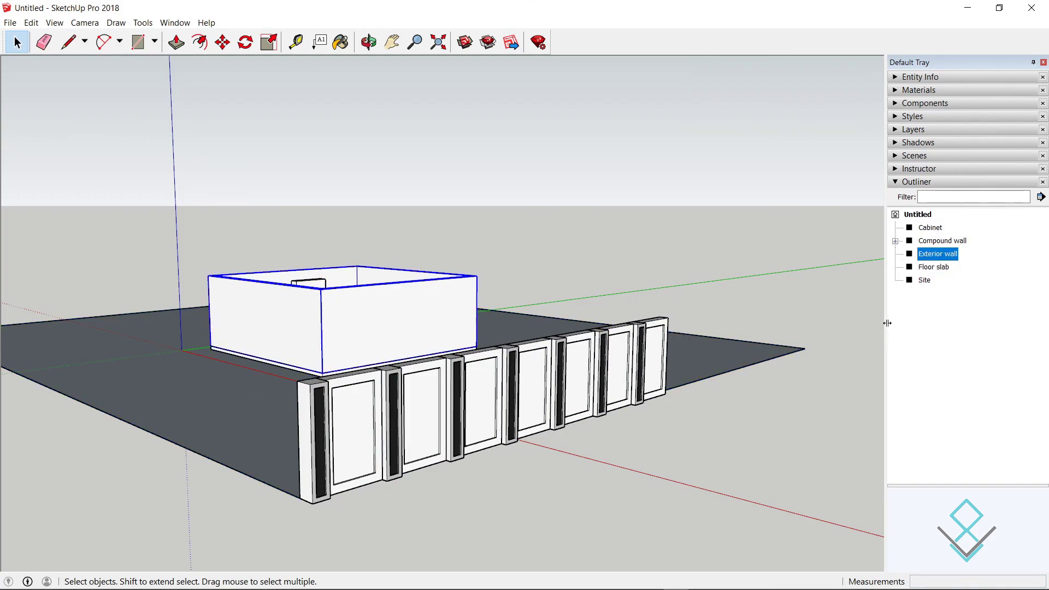
pyautogui.click(819, 426)
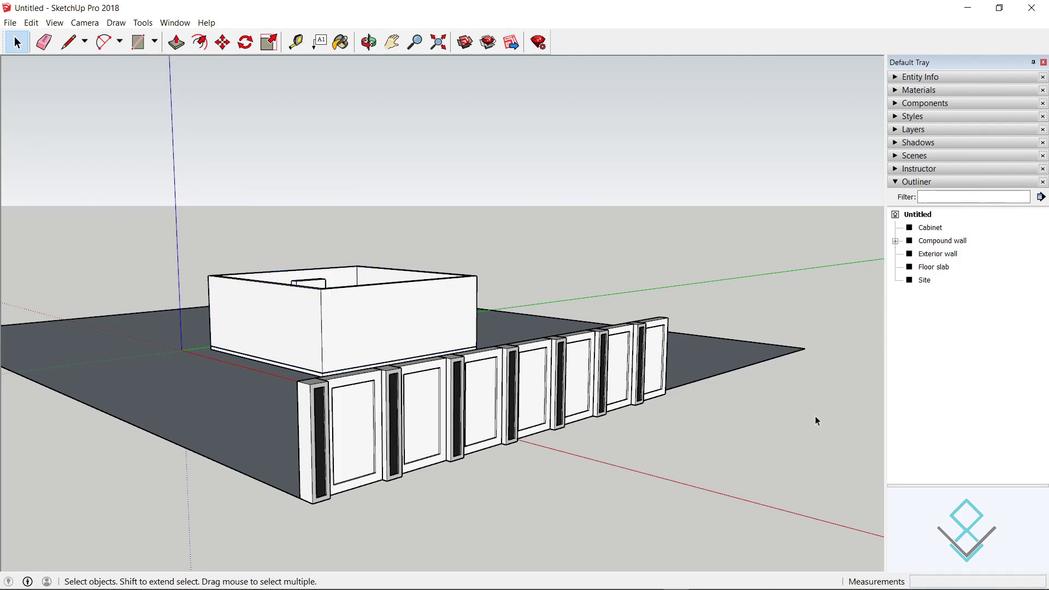
pyautogui.click(943, 241)
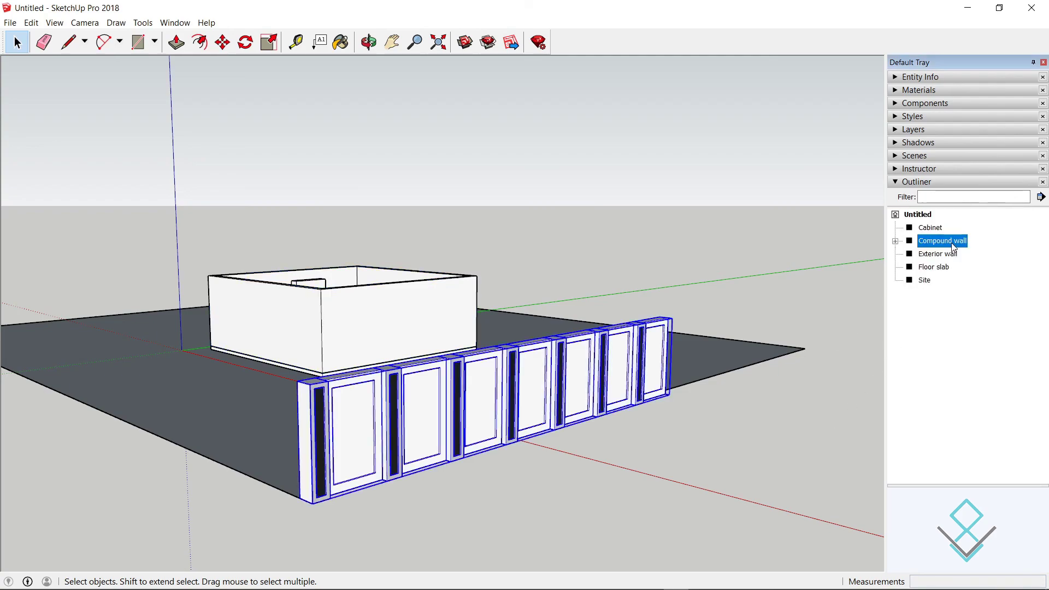
pyautogui.click(694, 463)
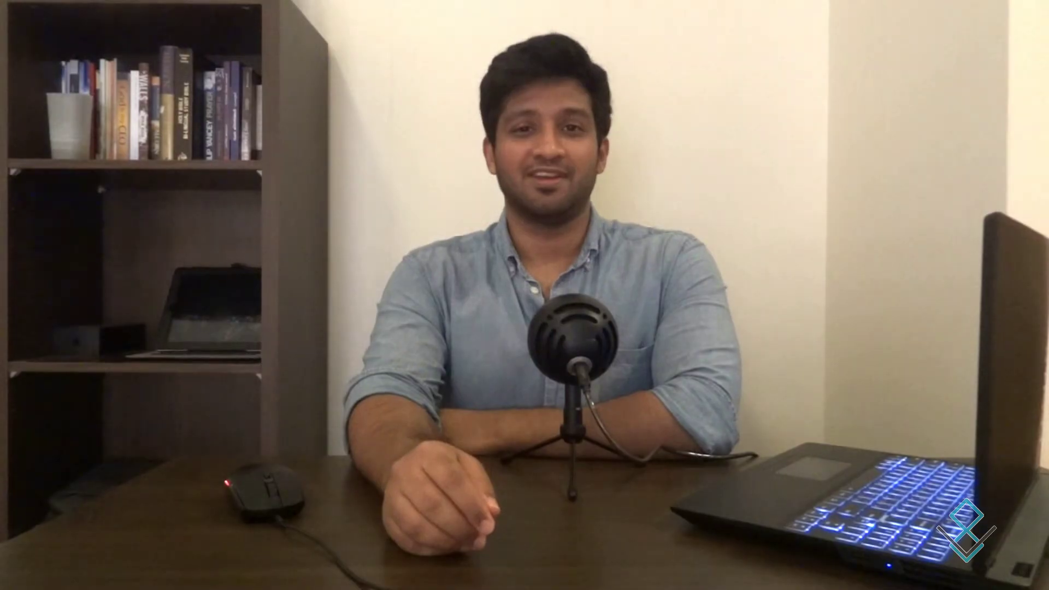